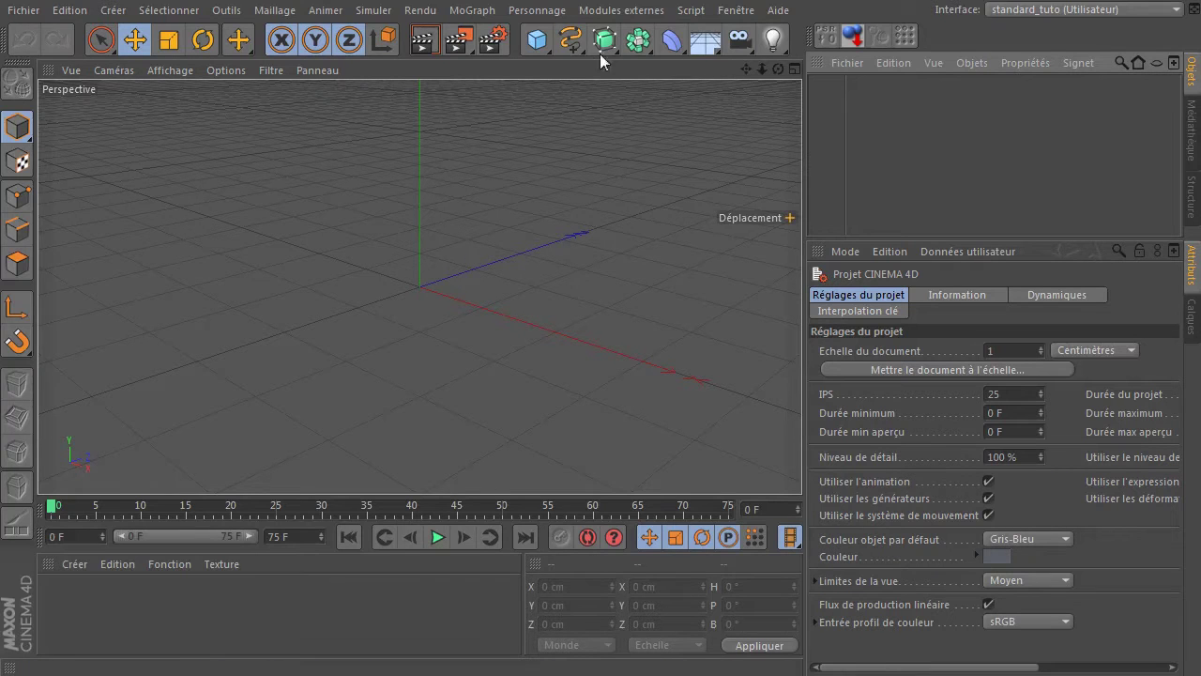
pyautogui.click(638, 40)
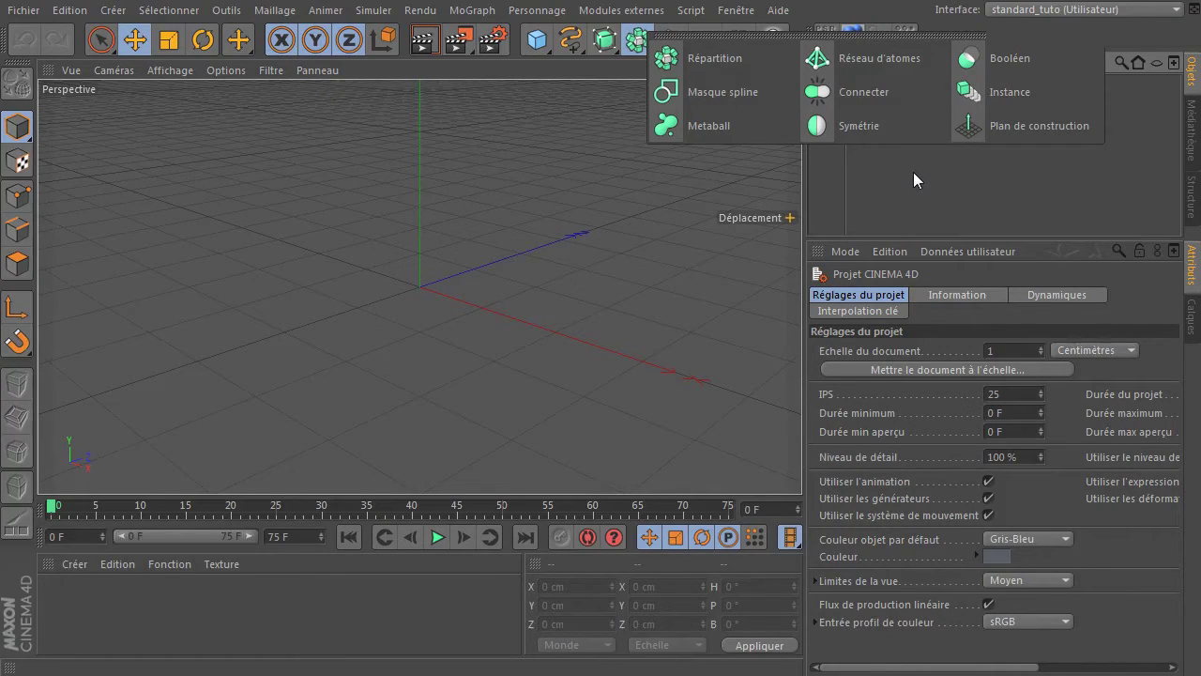
pyautogui.click(884, 179)
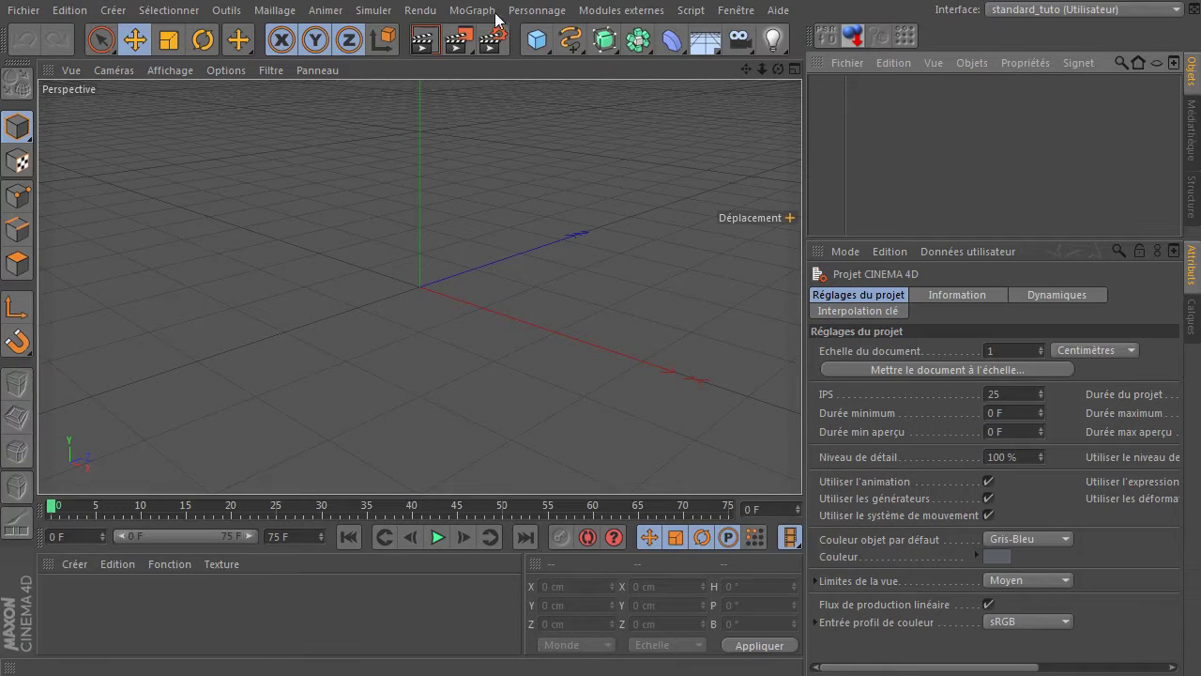
# - Add a cube and set its X, Y and Z sizes to 50 cm
pyautogui.moveTo(537, 39); pyautogui.dragTo(776, 61)
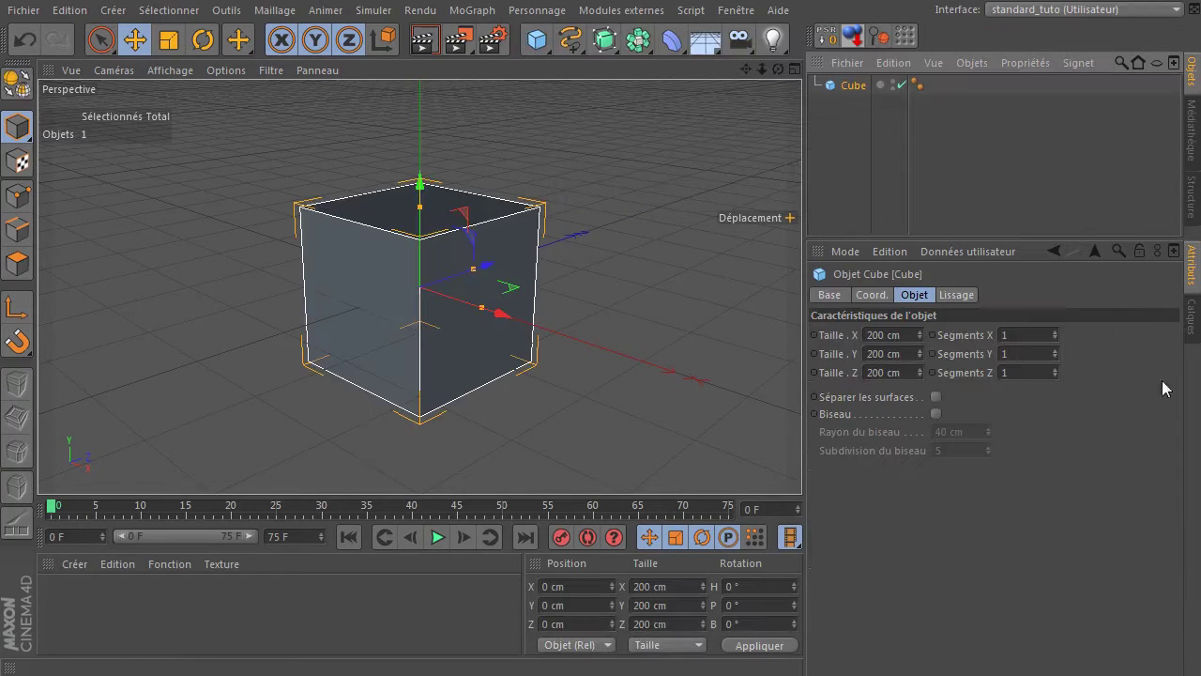
pyautogui.click(891, 338)
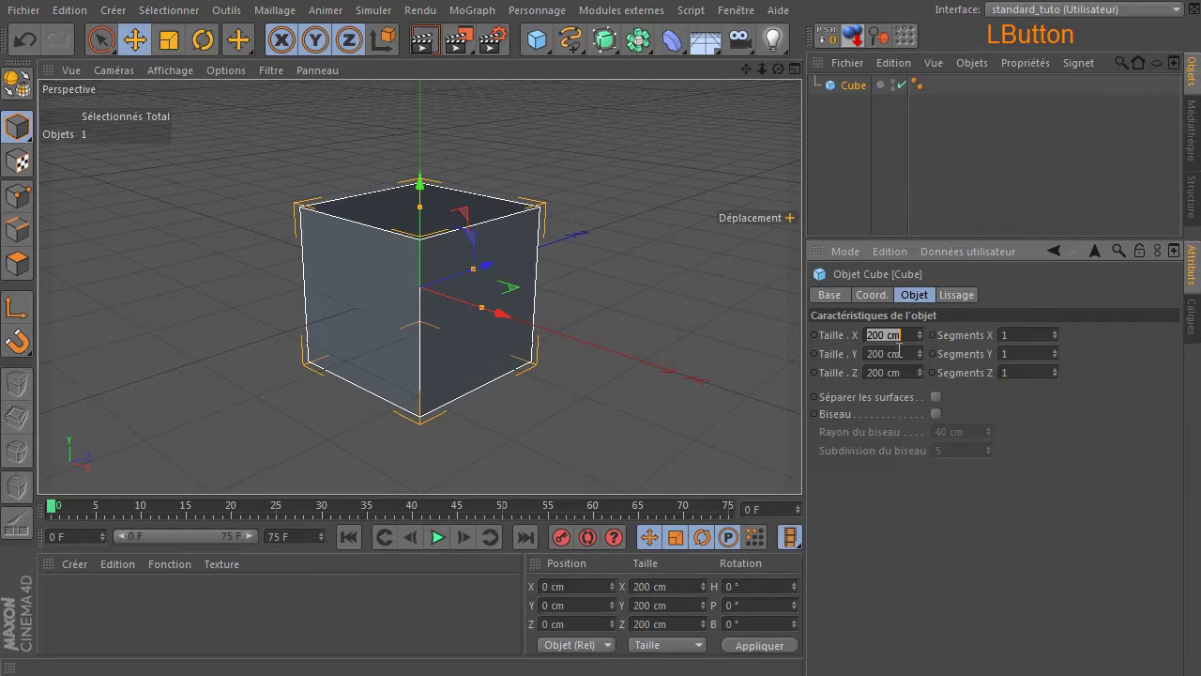
pyautogui.write('50')
pyautogui.click(904, 354)
pyautogui.write('50')
pyautogui.click(903, 373)
pyautogui.write('50')
pyautogui.click(906, 476)
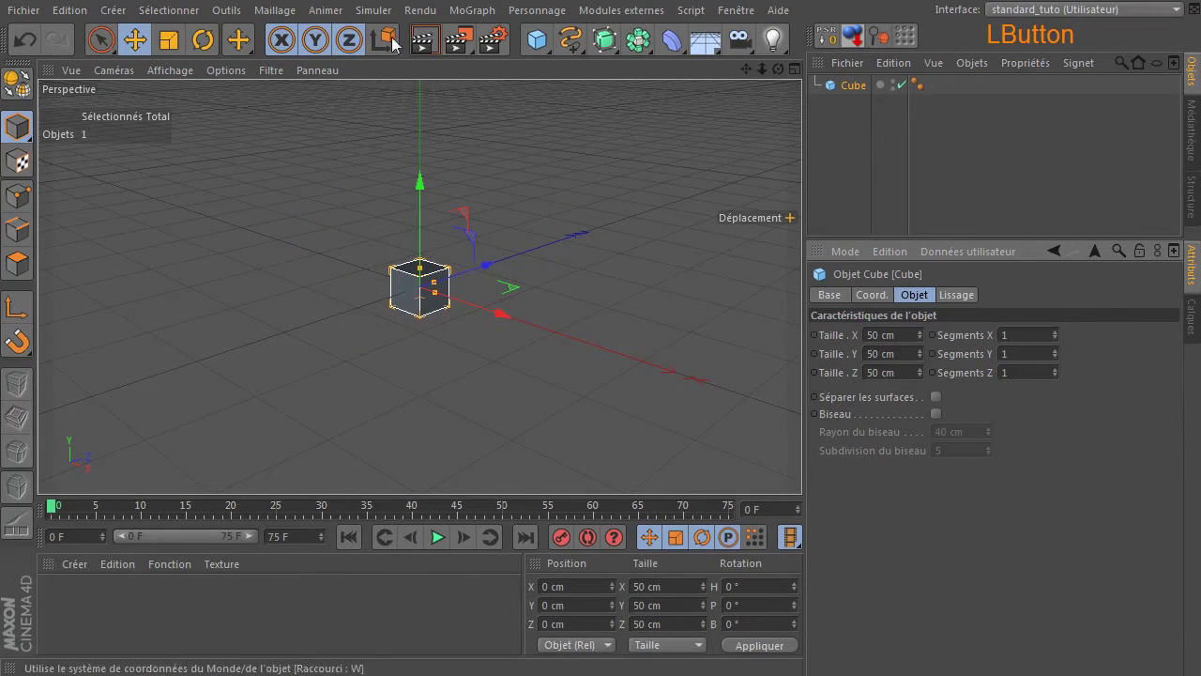
# - Place the cube inside a new Cloner and display the viewport shading with edge lines
pyautogui.click(472, 11)
pyautogui.click(498, 152)
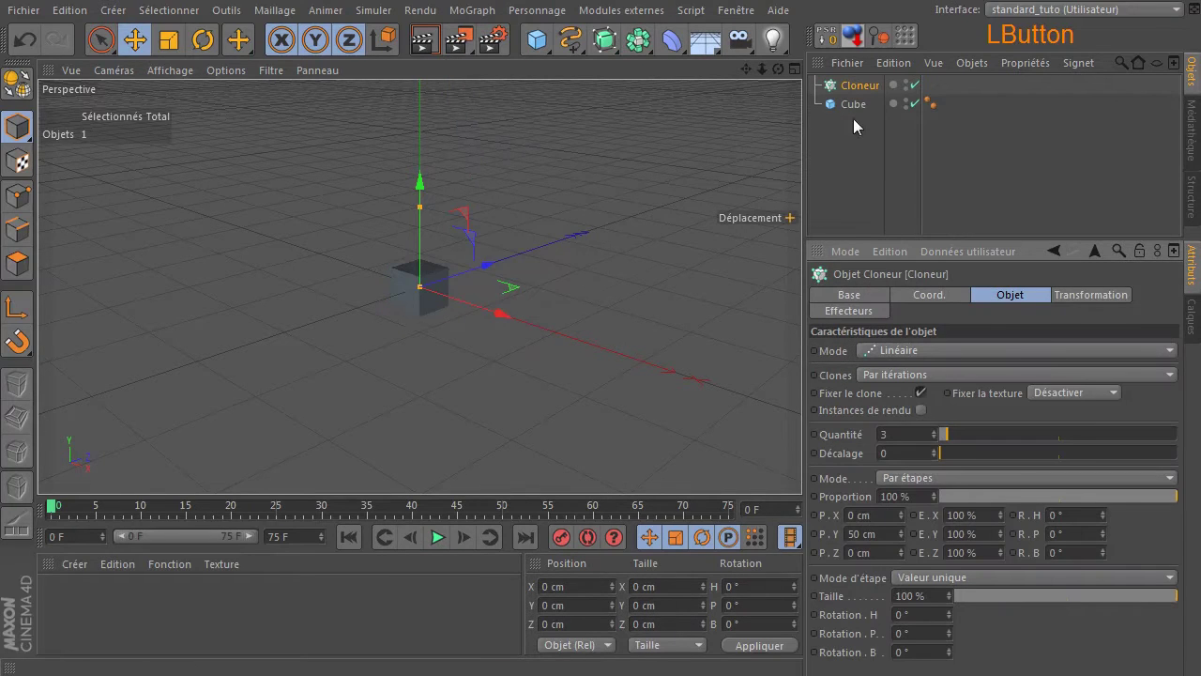
pyautogui.moveTo(856, 105); pyautogui.dragTo(865, 84)
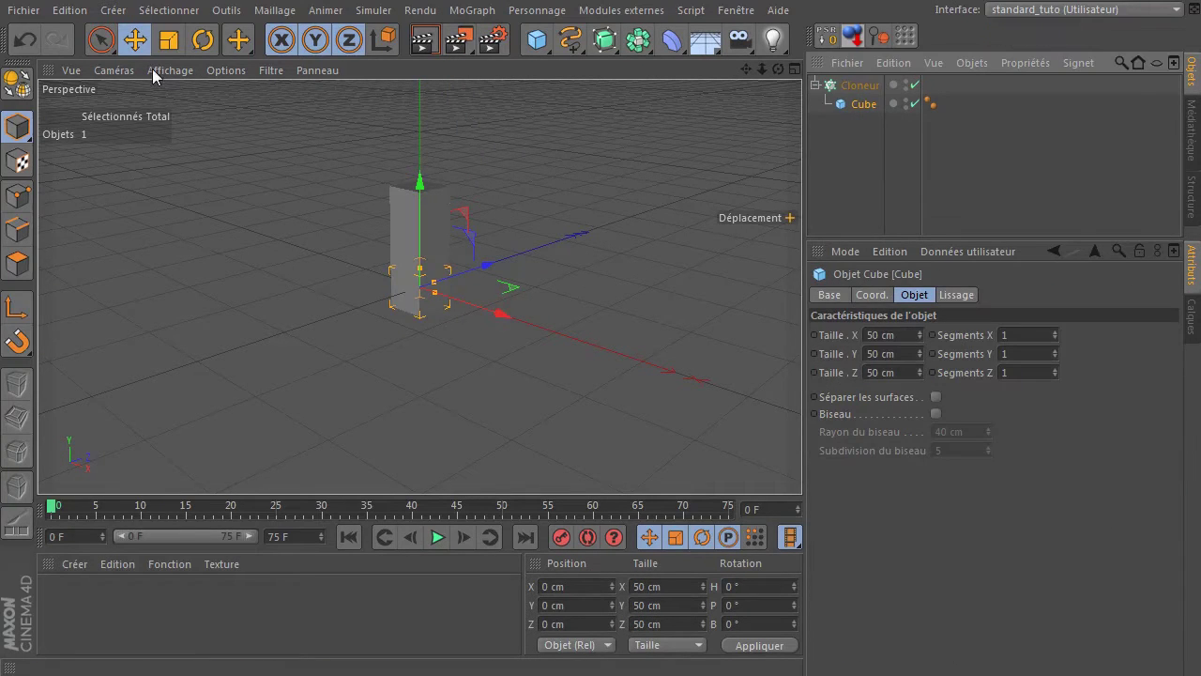
pyautogui.click(170, 71)
pyautogui.click(192, 117)
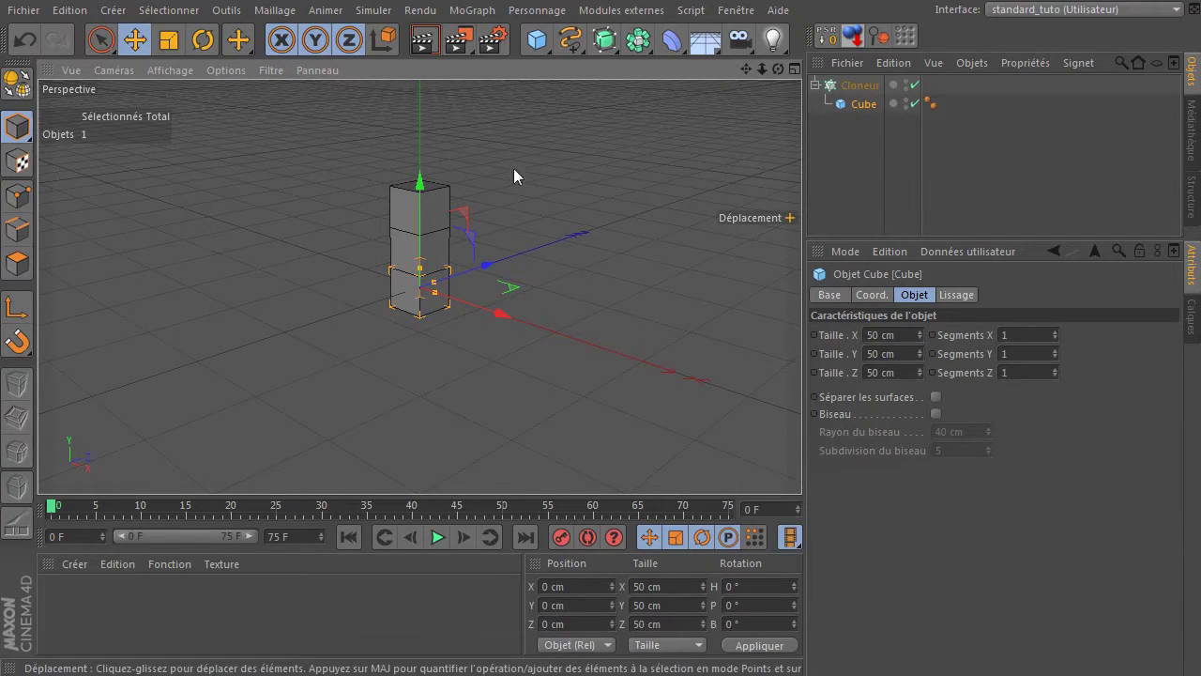
# - Set the Cloner to grid distribution (Répartition sur une grille), about 454.5 cm high with 7 clones along Y
pyautogui.click(859, 86)
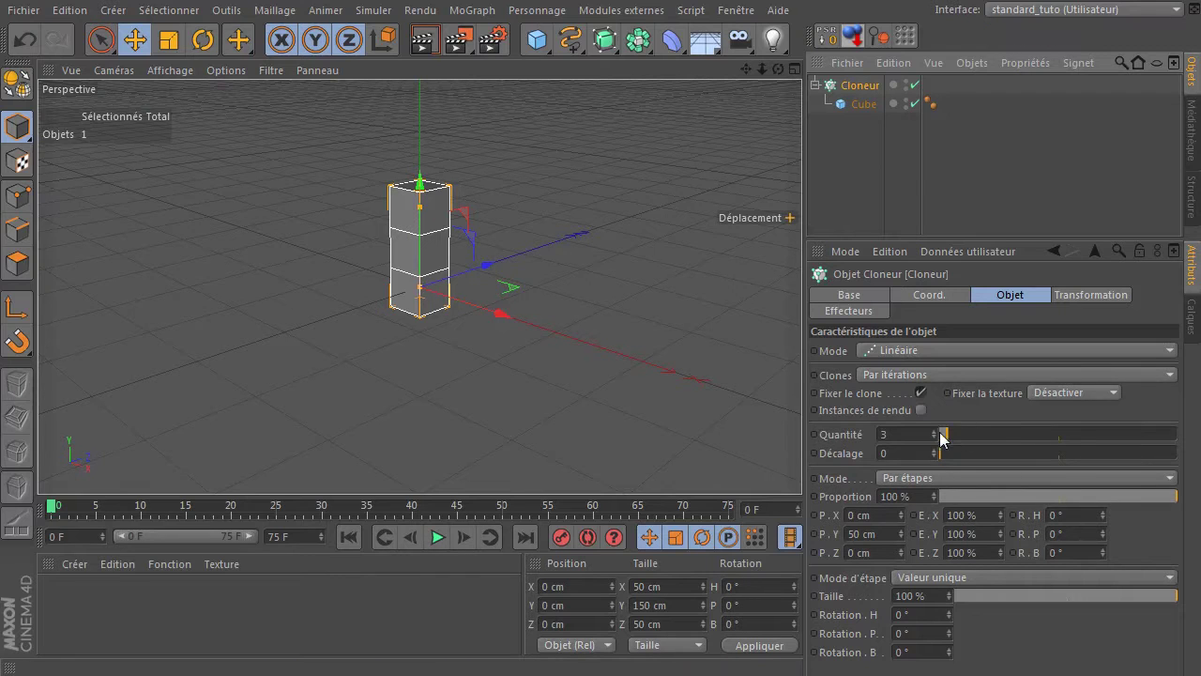
pyautogui.click(953, 353)
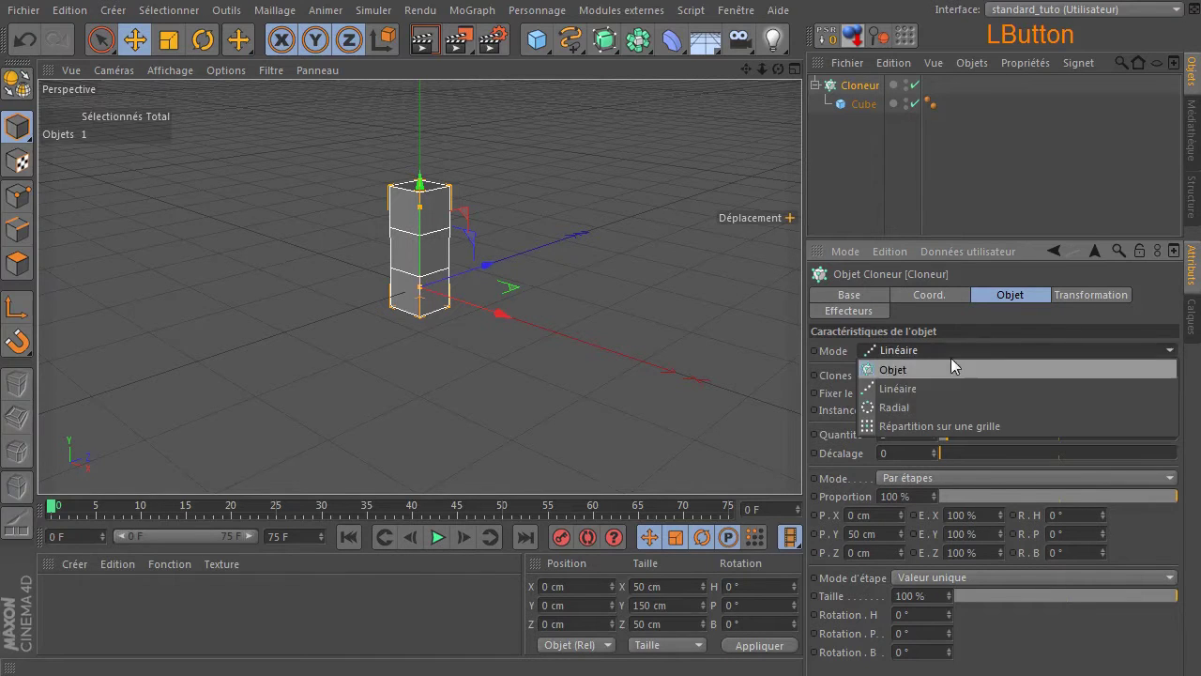
pyautogui.click(936, 424)
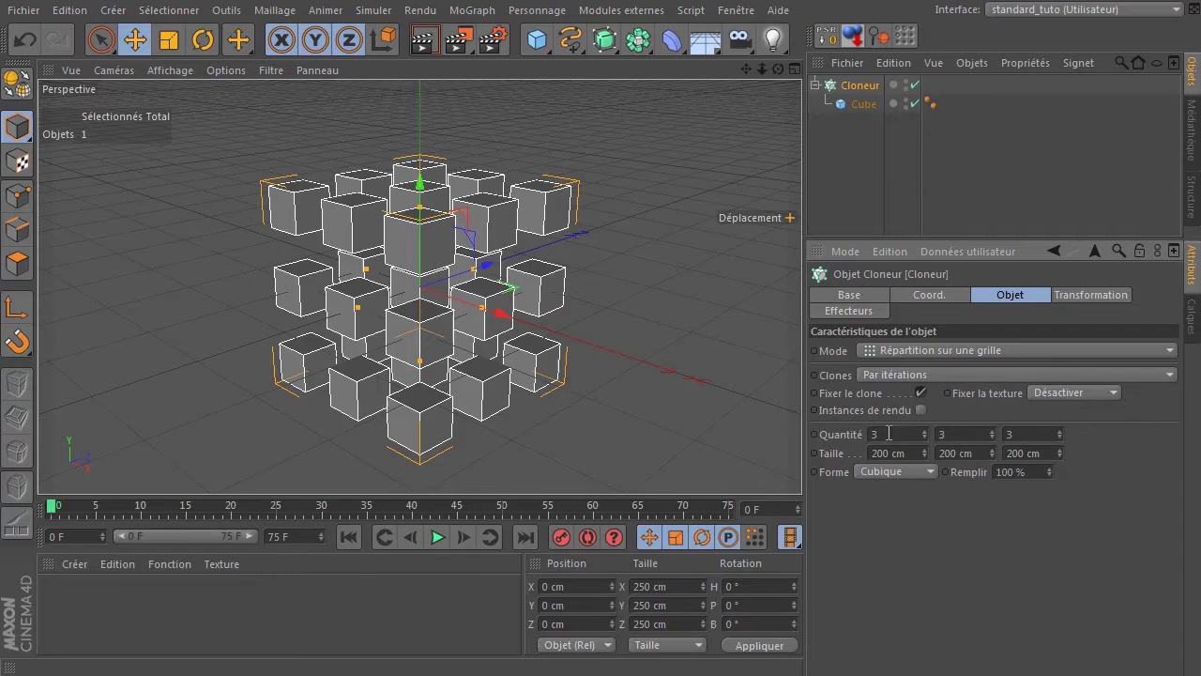
pyautogui.moveTo(419, 205); pyautogui.dragTo(420, 94)
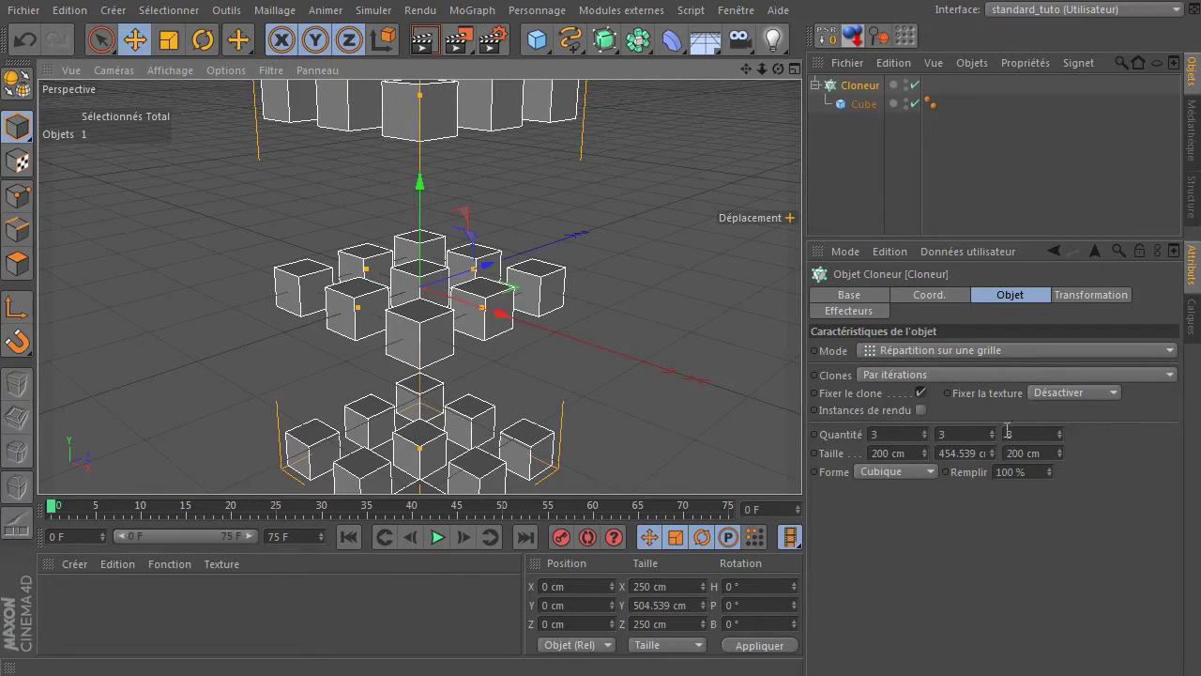
pyautogui.moveTo(993, 429); pyautogui.dragTo(993, 429)
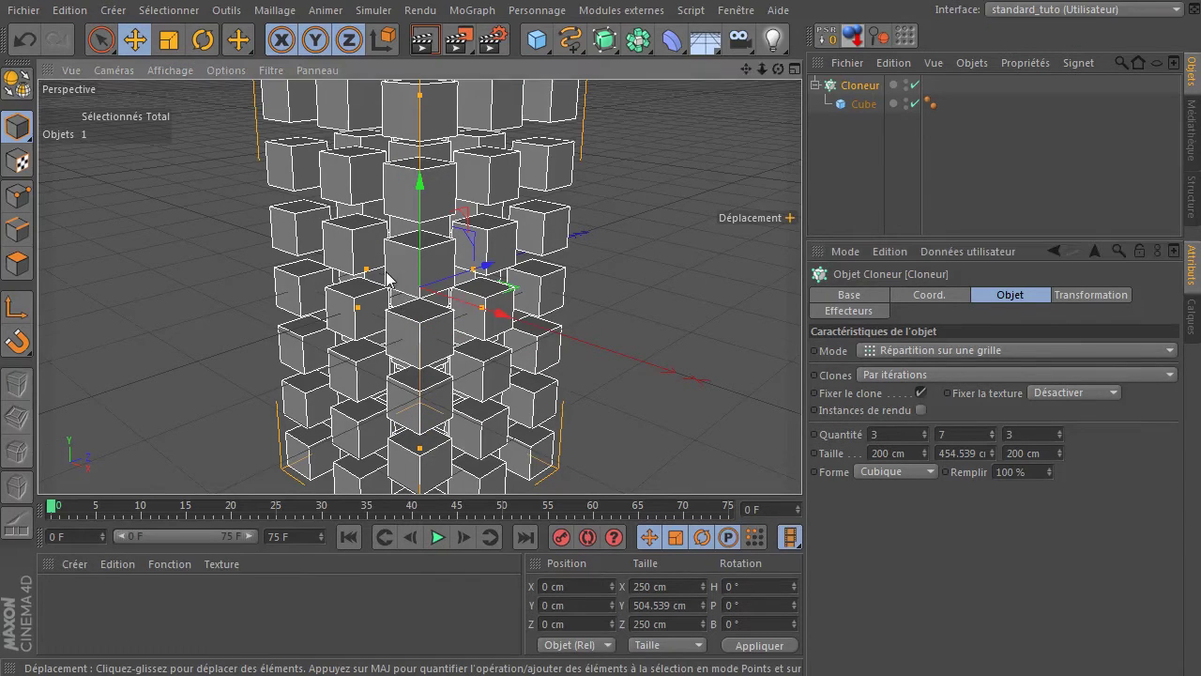
pyautogui.scroll(-5, 389, 276)
pyautogui.scroll(-3, 482, 313)
pyautogui.scroll(-1, 488, 298)
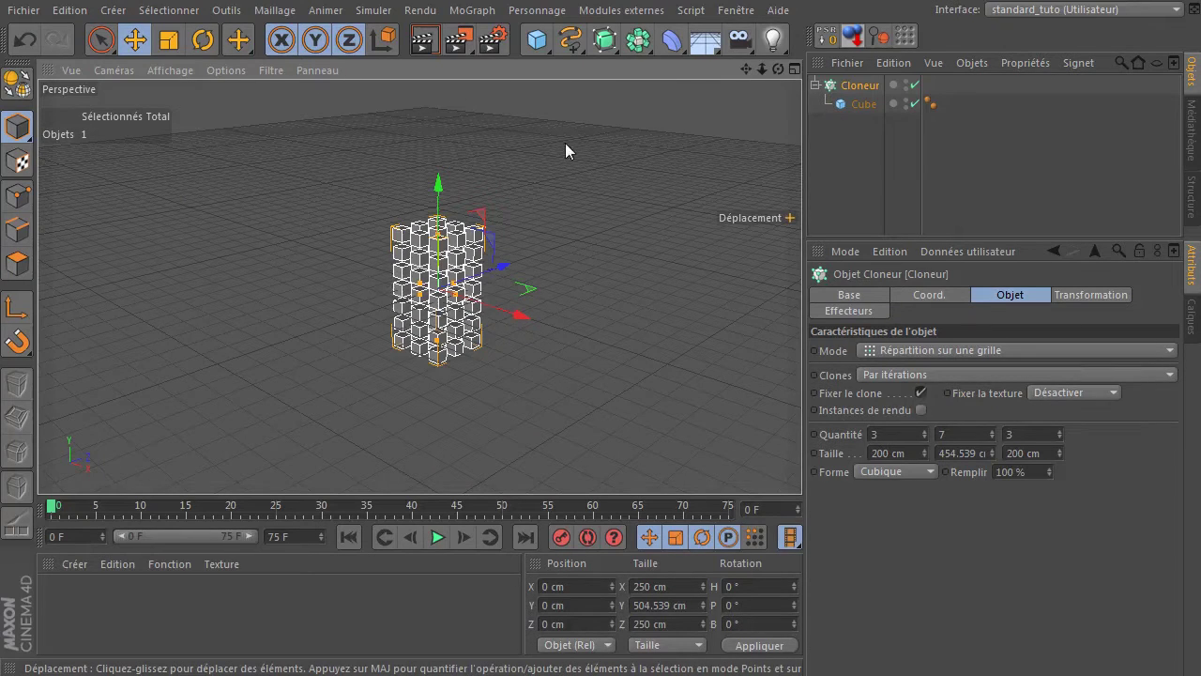
pyautogui.click(471, 10)
pyautogui.moveTo(501, 36)
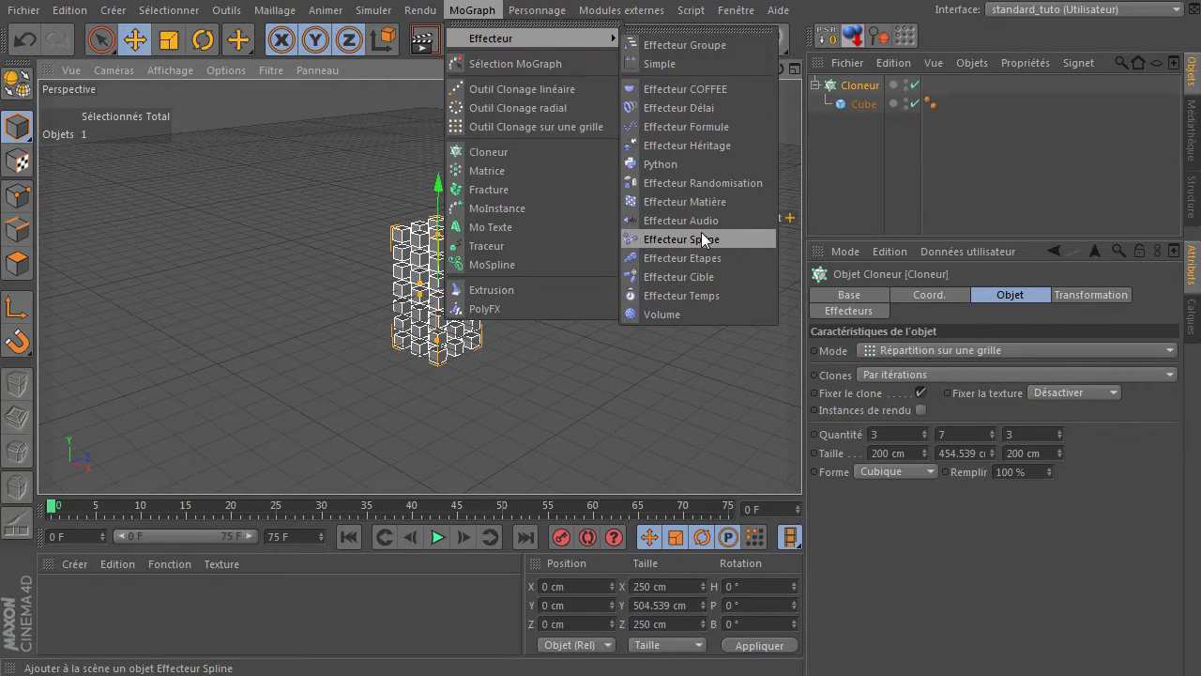
pyautogui.click(840, 192)
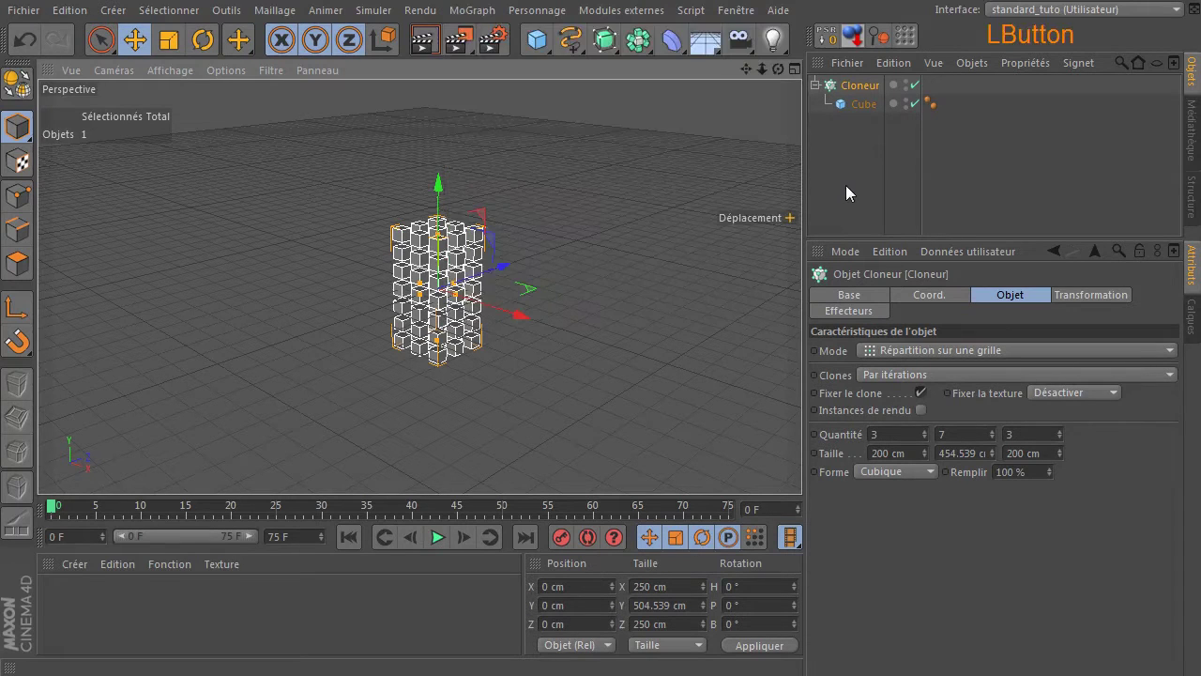
# - Add a bend deformer (Incurvation) and set its intensity to 44°
pyautogui.moveTo(672, 39); pyautogui.dragTo(762, 66)
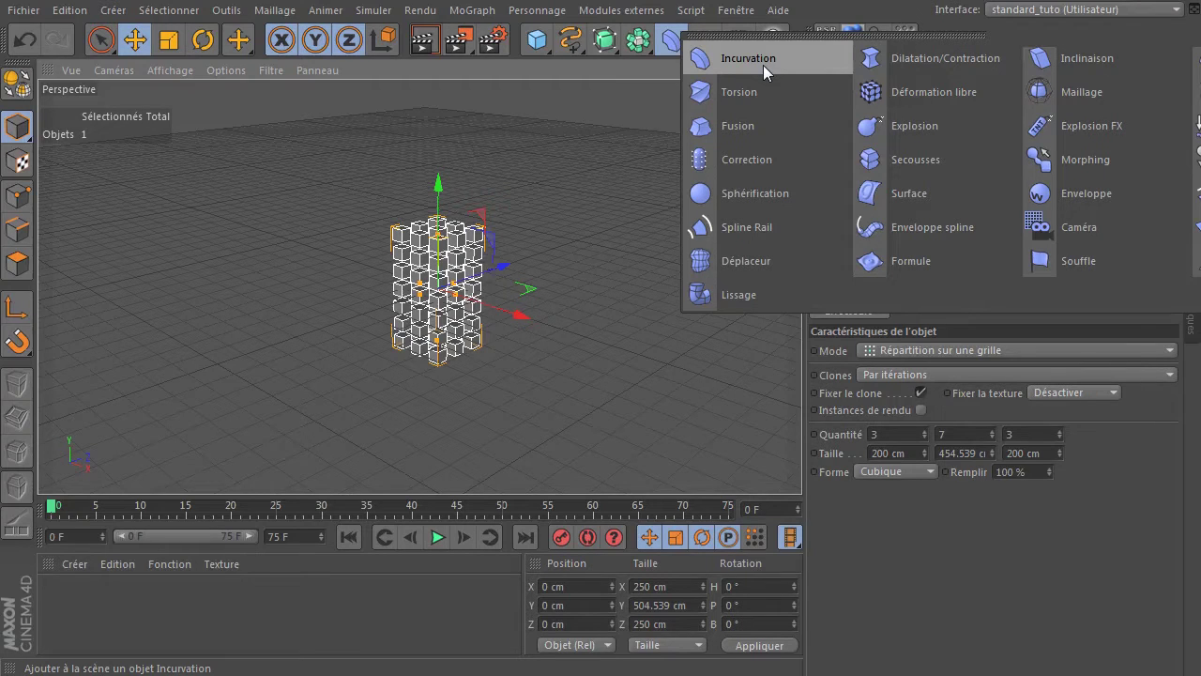
pyautogui.click(763, 62)
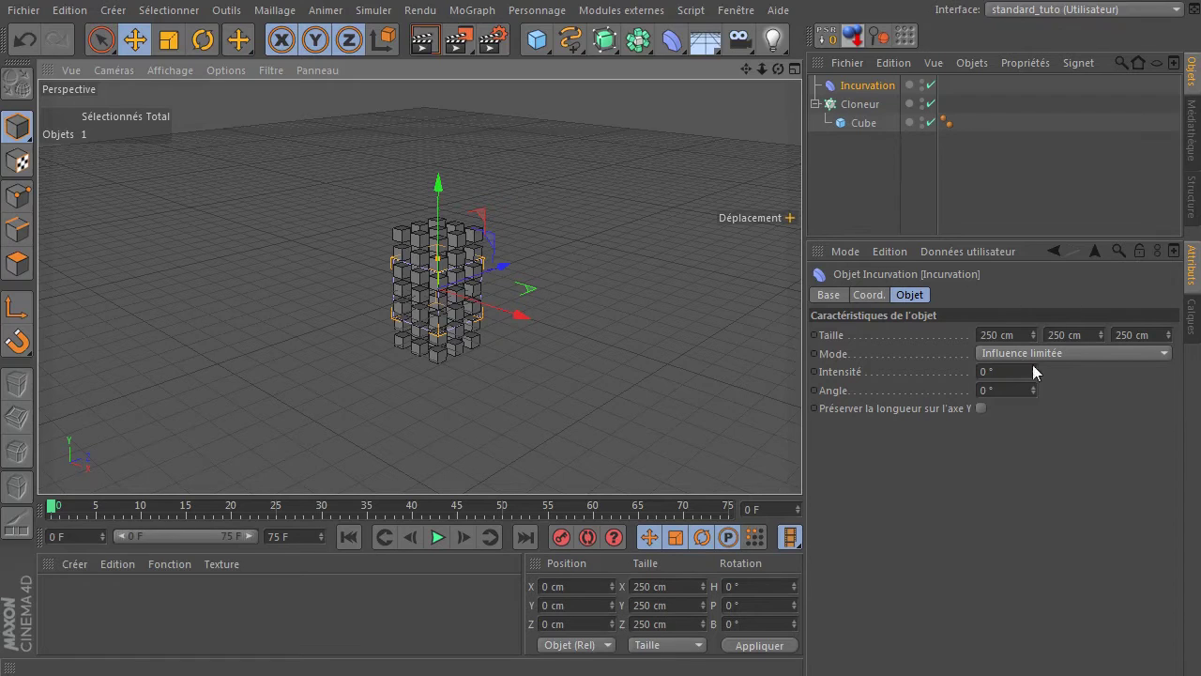
pyautogui.moveTo(1034, 370); pyautogui.dragTo(1034, 377)
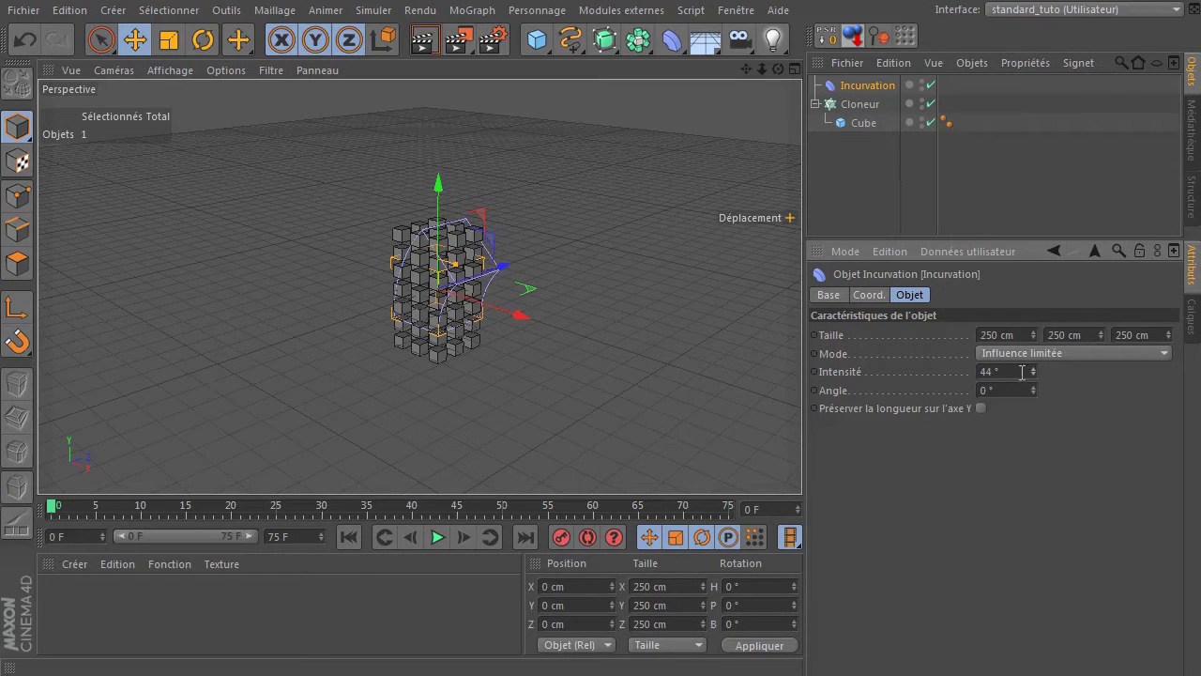
# - Group the bend deformer and the Cloner together under a null object
pyautogui.click(860, 103)
pyautogui.click(863, 87)
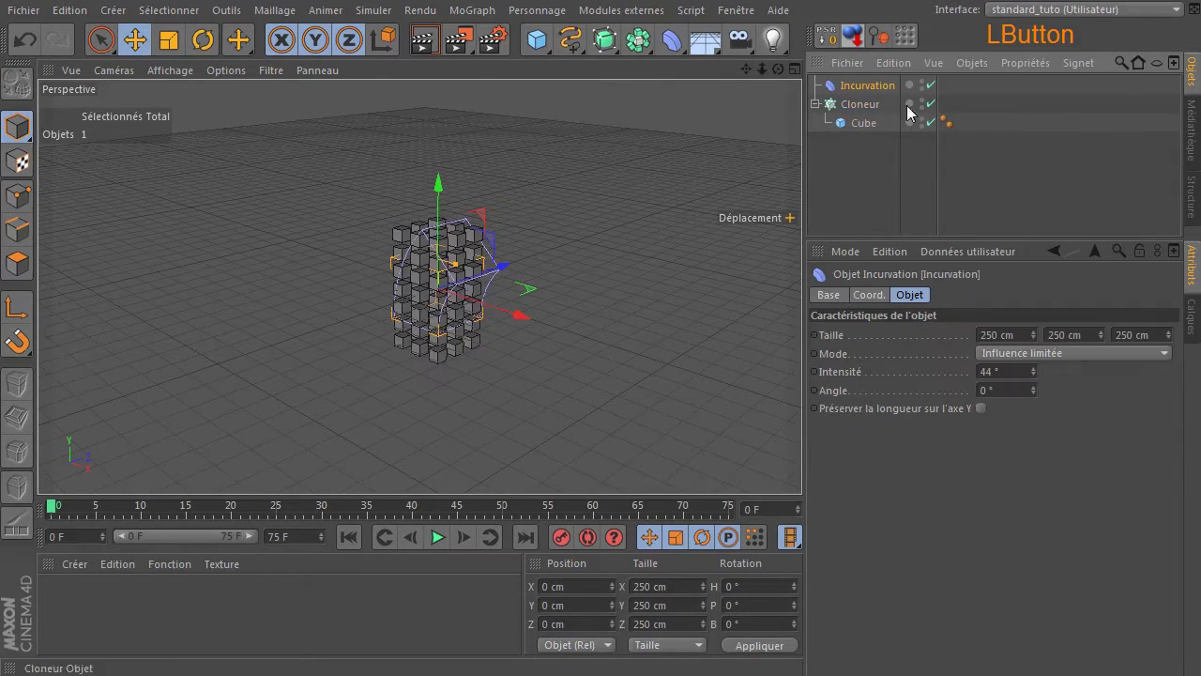
pyautogui.keyDown('ctrl'); pyautogui.click(859, 104); pyautogui.keyUp('ctrl')
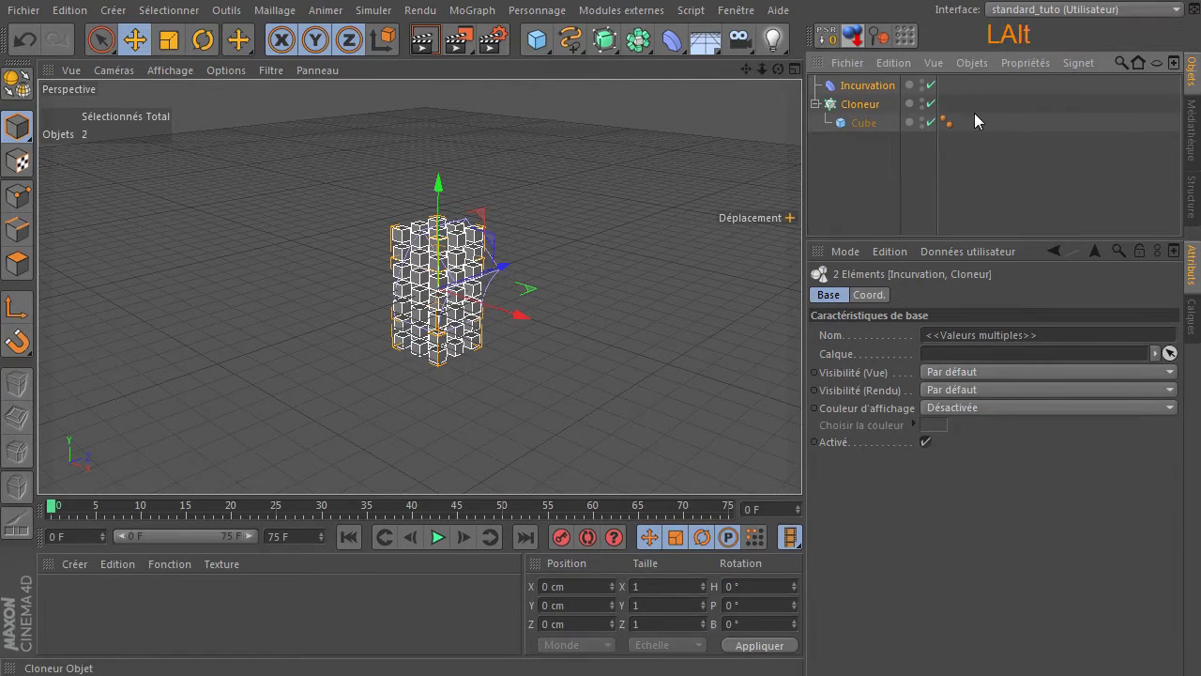
pyautogui.hotkey('alt', 'g')
pyautogui.moveTo(778, 68); pyautogui.dragTo(803, 93)
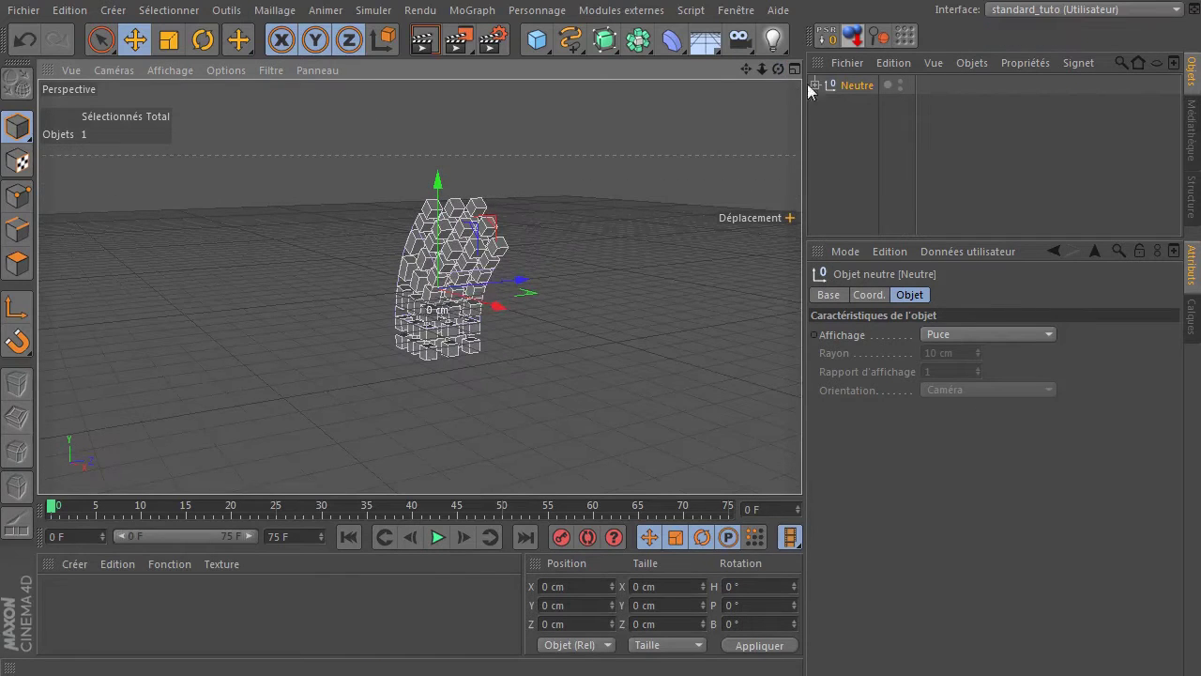
# - Set the bend deformer's intensity to 86° and preserve the length along the Y axis
pyautogui.click(817, 84)
pyautogui.click(864, 104)
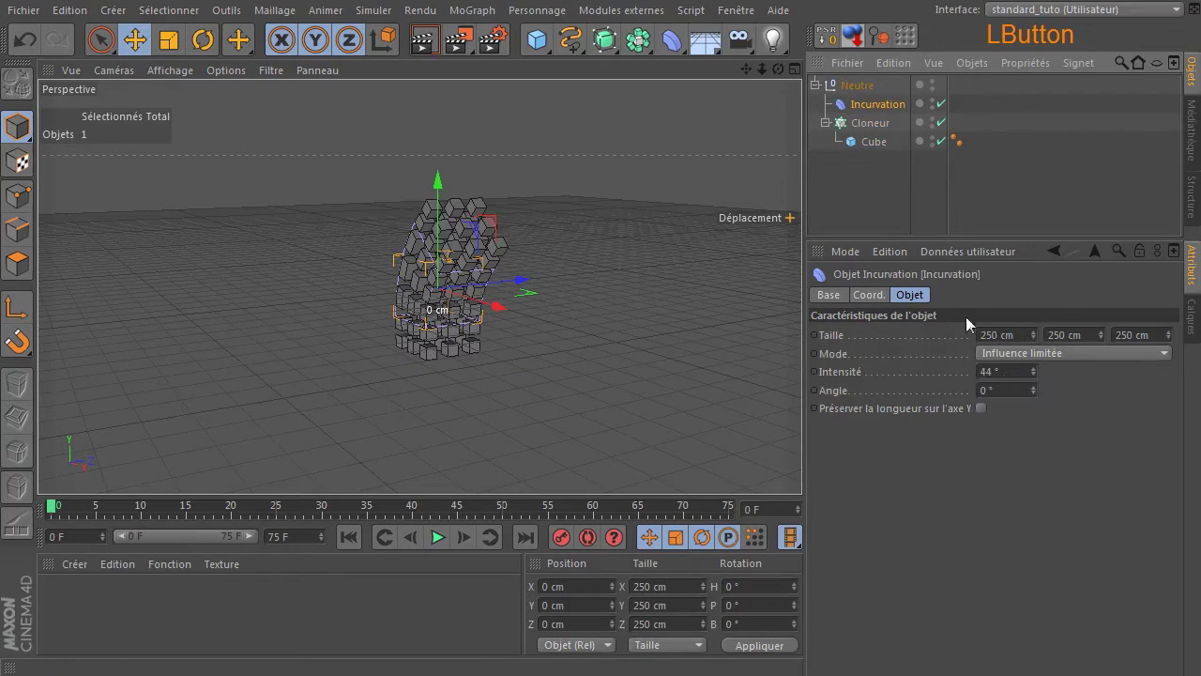
pyautogui.moveTo(1034, 371); pyautogui.dragTo(1038, 338)
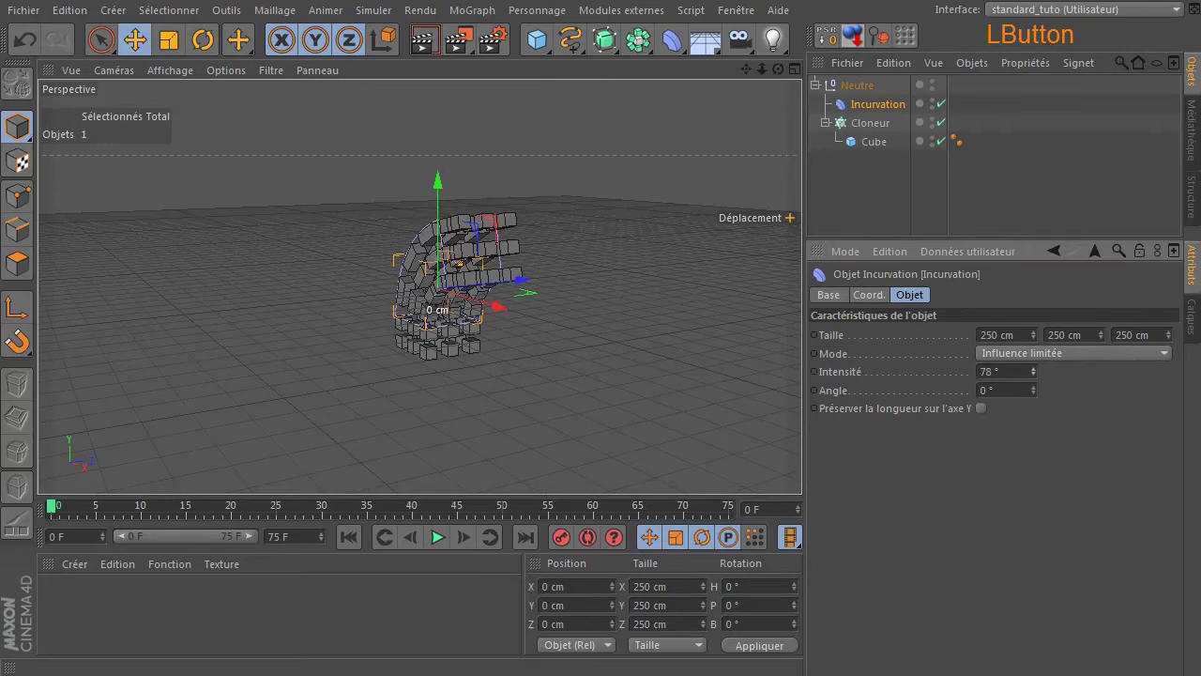
pyautogui.click(981, 408)
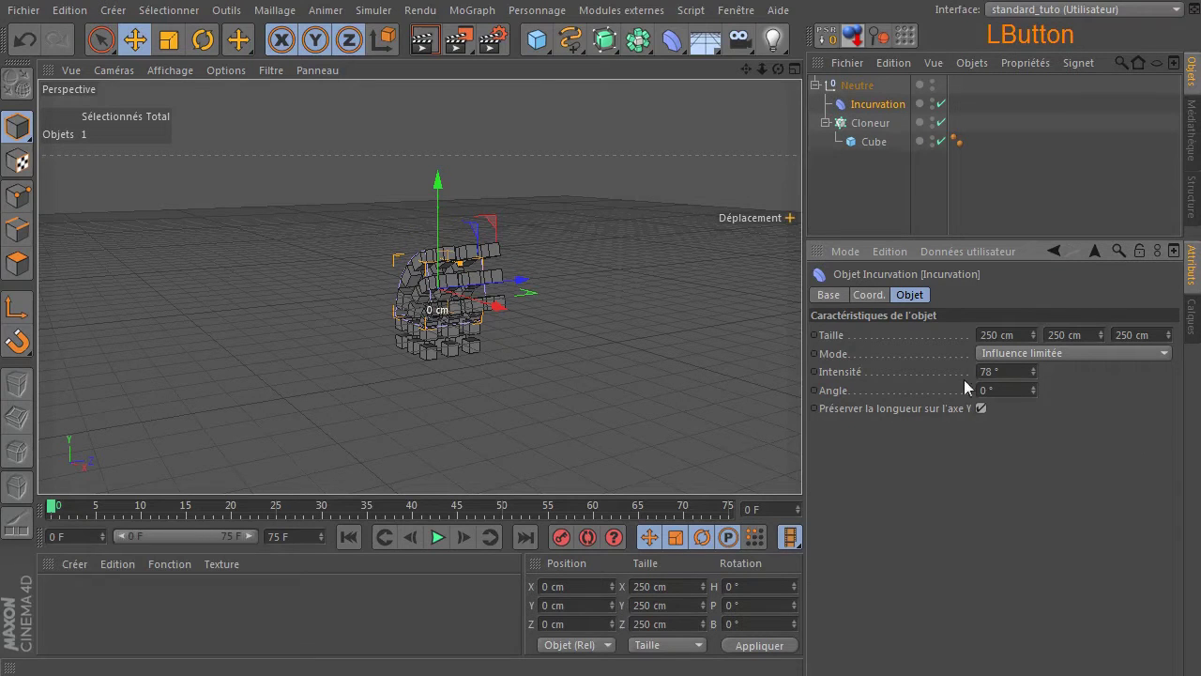
pyautogui.moveTo(1033, 373); pyautogui.dragTo(1036, 365)
# - Move the Cloner down through the bend deformer to about Y -115.5 cm, then deselect it
pyautogui.moveTo(778, 70); pyautogui.dragTo(895, 62)
pyautogui.scroll(3, 402, 286)
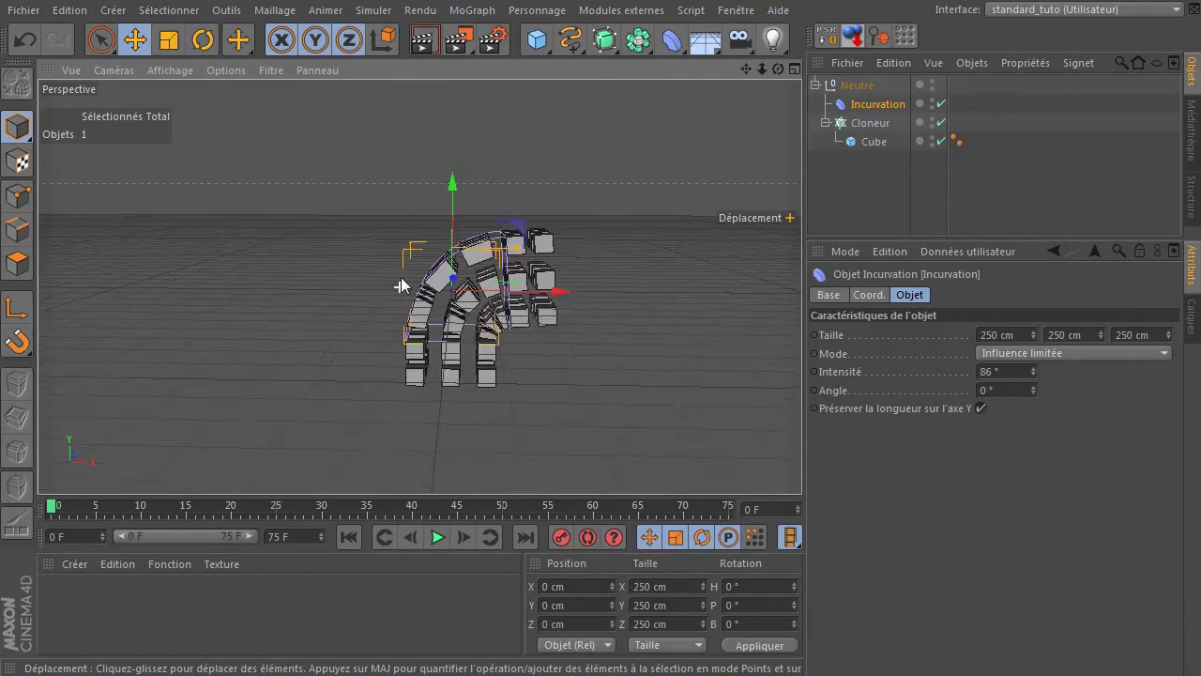
pyautogui.scroll(4, 413, 263)
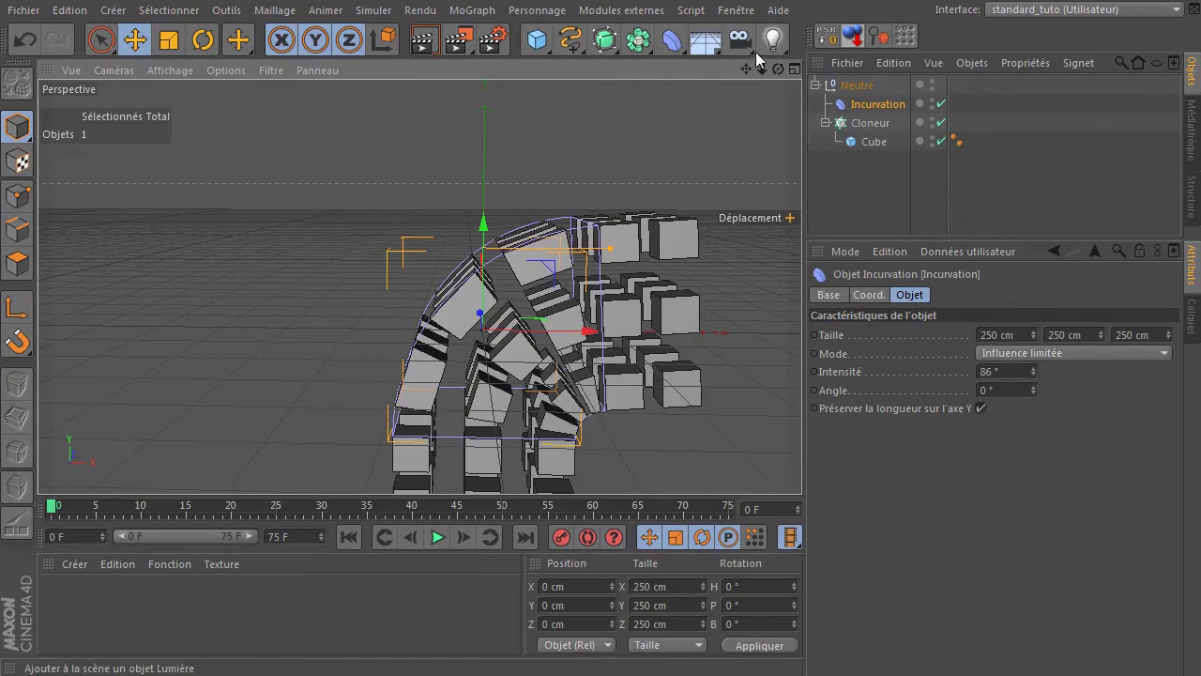
pyautogui.moveTo(747, 70); pyautogui.dragTo(689, 139)
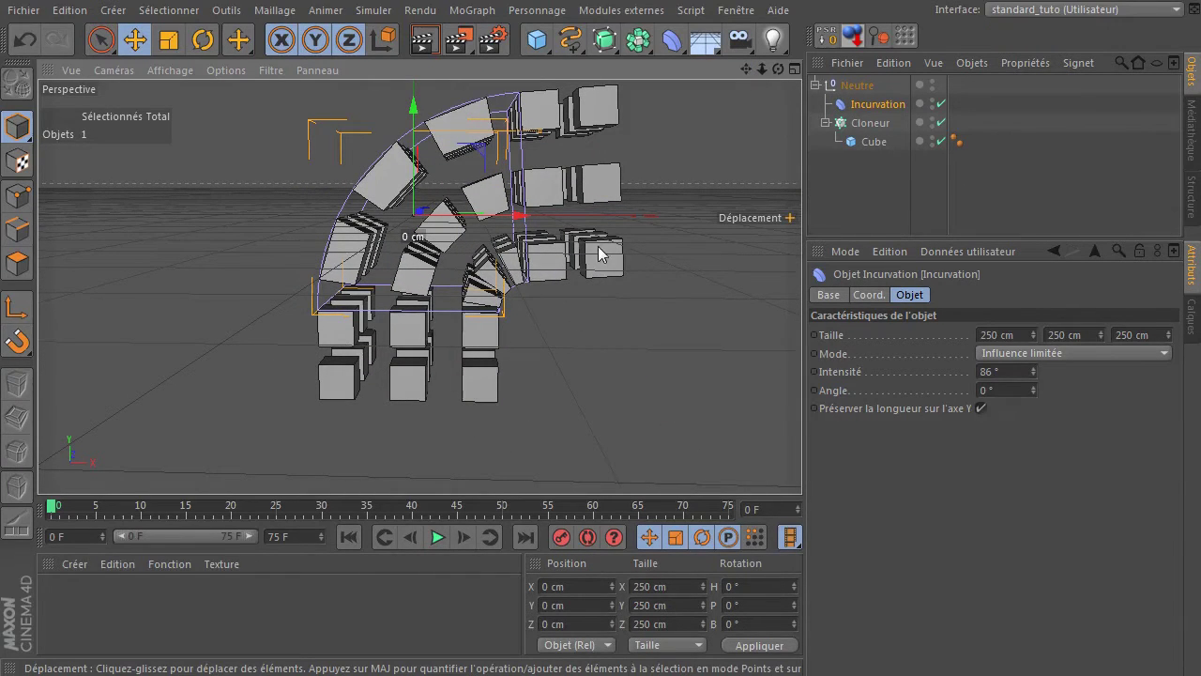
pyautogui.click(870, 122)
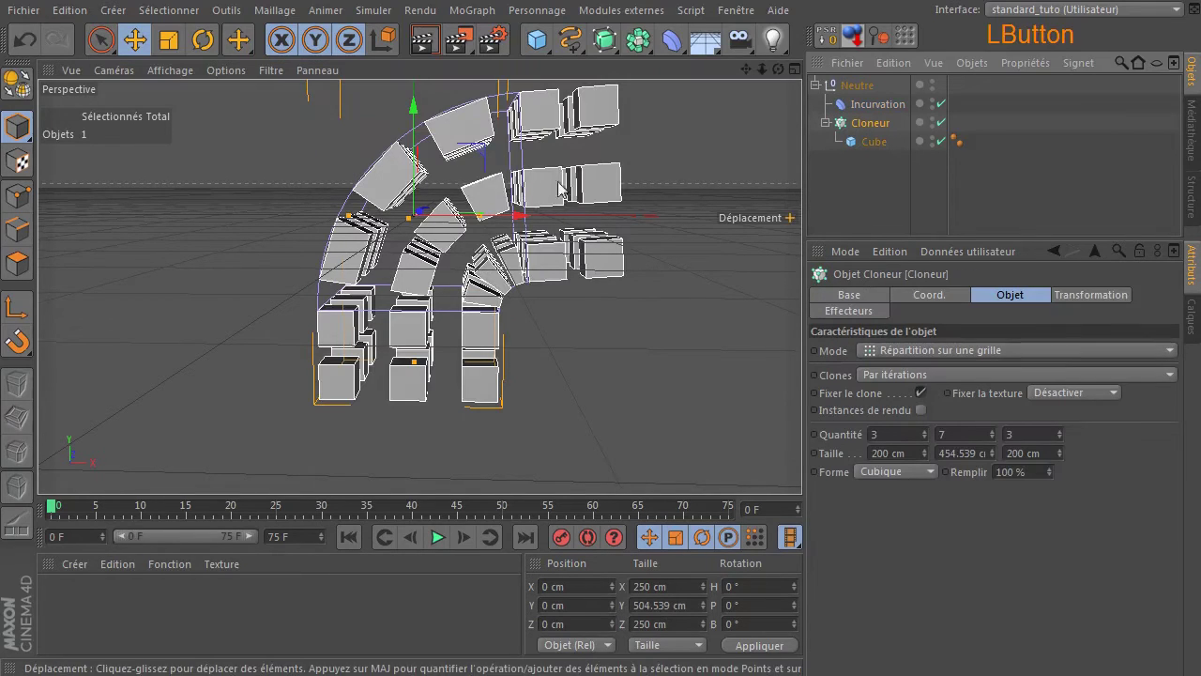
pyautogui.moveTo(418, 141); pyautogui.dragTo(407, 221)
pyautogui.click(609, 260)
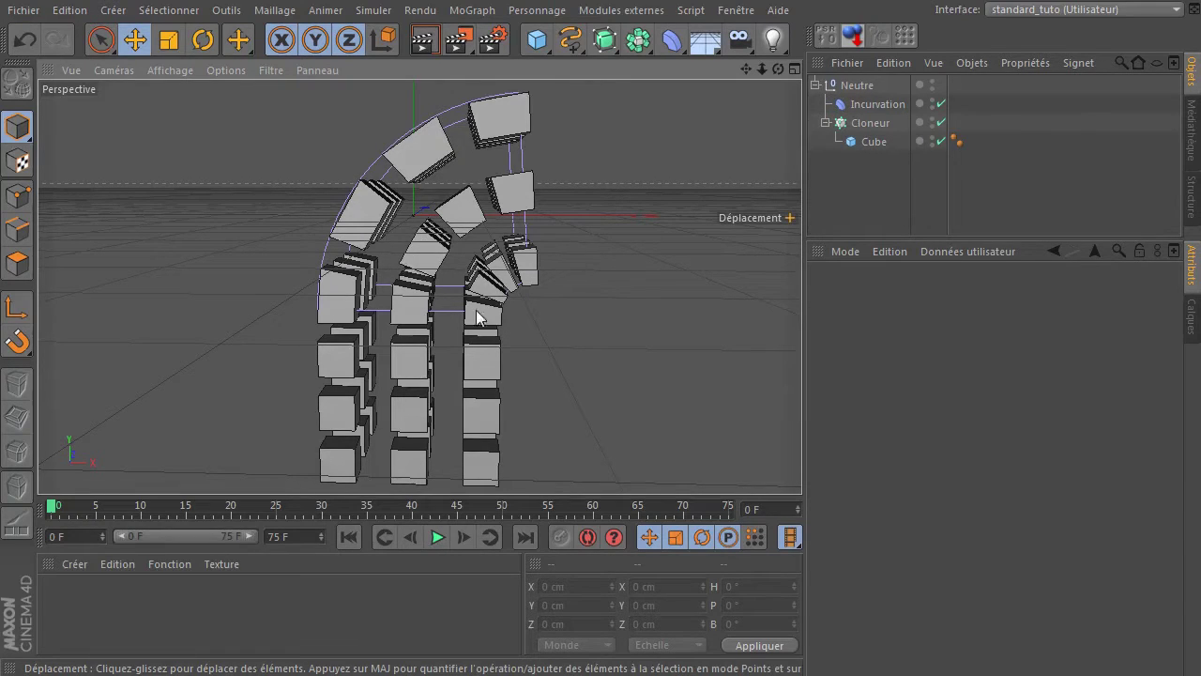
pyautogui.moveTo(778, 68); pyautogui.dragTo(537, 222)
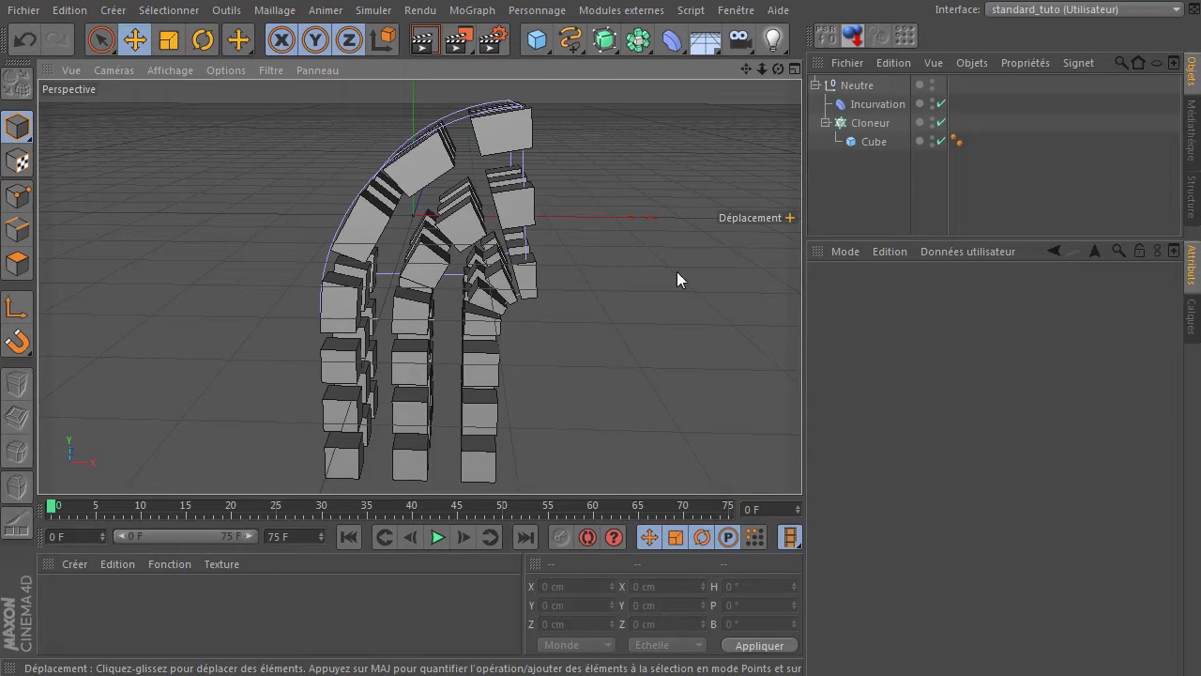
pyautogui.click(881, 126)
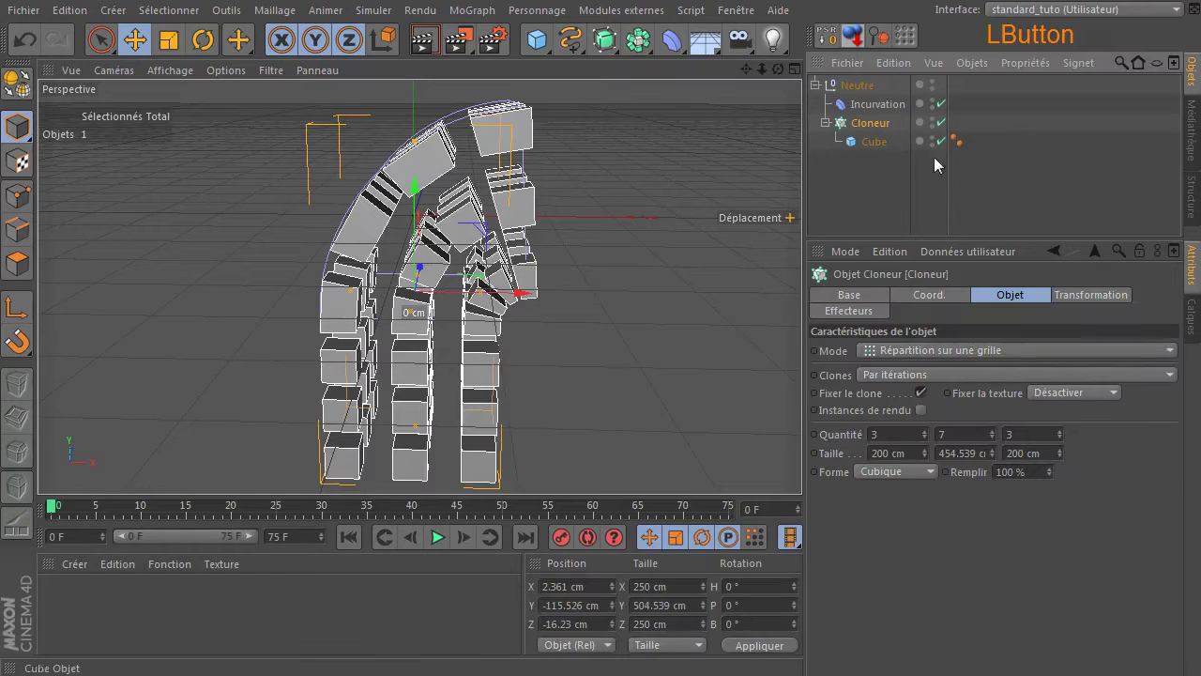
pyautogui.click(879, 145)
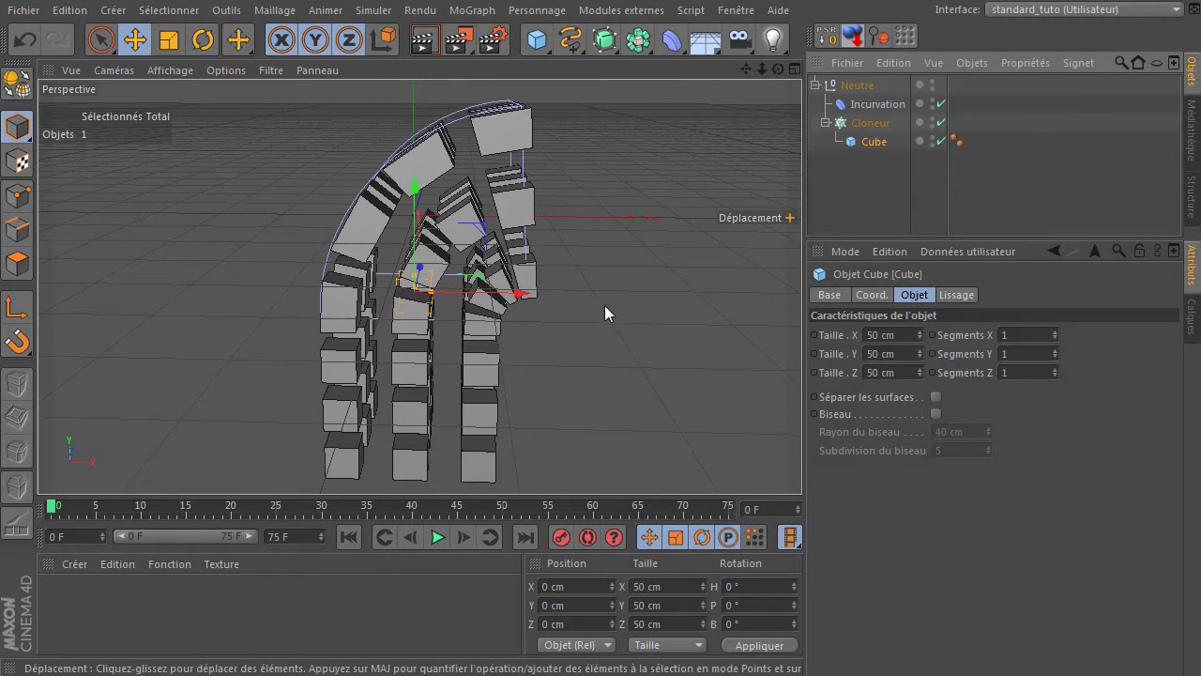
# - Delete the null group with all its contents to empty the scene
pyautogui.click(857, 84)
pyautogui.press('Delete')
pyautogui.click(803, 161)
pyautogui.moveTo(778, 70); pyautogui.dragTo(684, 106)
pyautogui.moveTo(761, 70); pyautogui.dragTo(835, 70)
pyautogui.moveTo(745, 70)
pyautogui.mouseDown()
pyautogui.moveTo(422, 287)
pyautogui.moveTo(746, 72)
pyautogui.mouseUp()
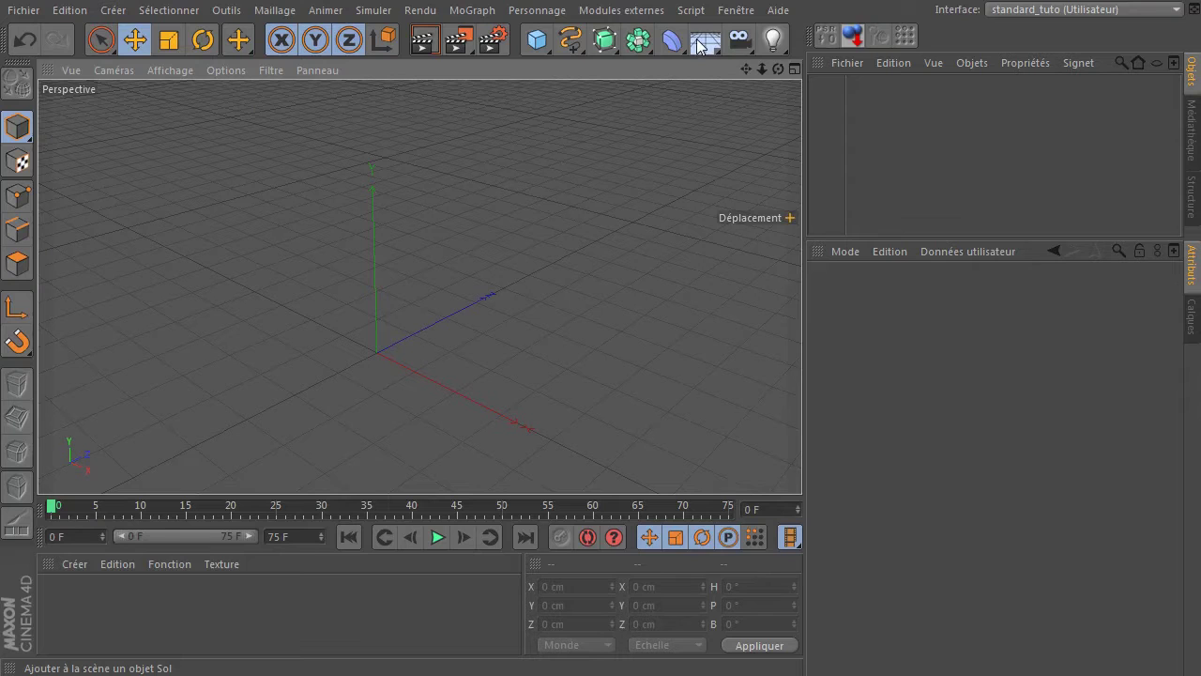
# - Add a Random effector (Effecteur Randomisation) to the empty scene
pyautogui.click(472, 10)
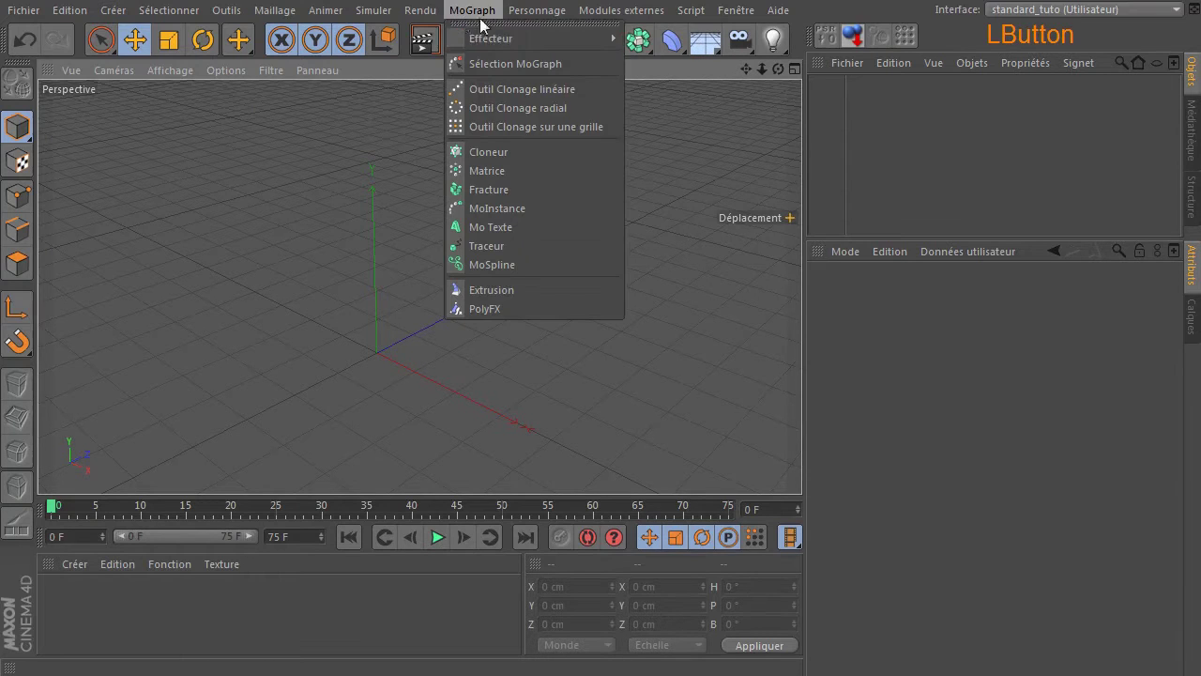
pyautogui.moveTo(534, 44)
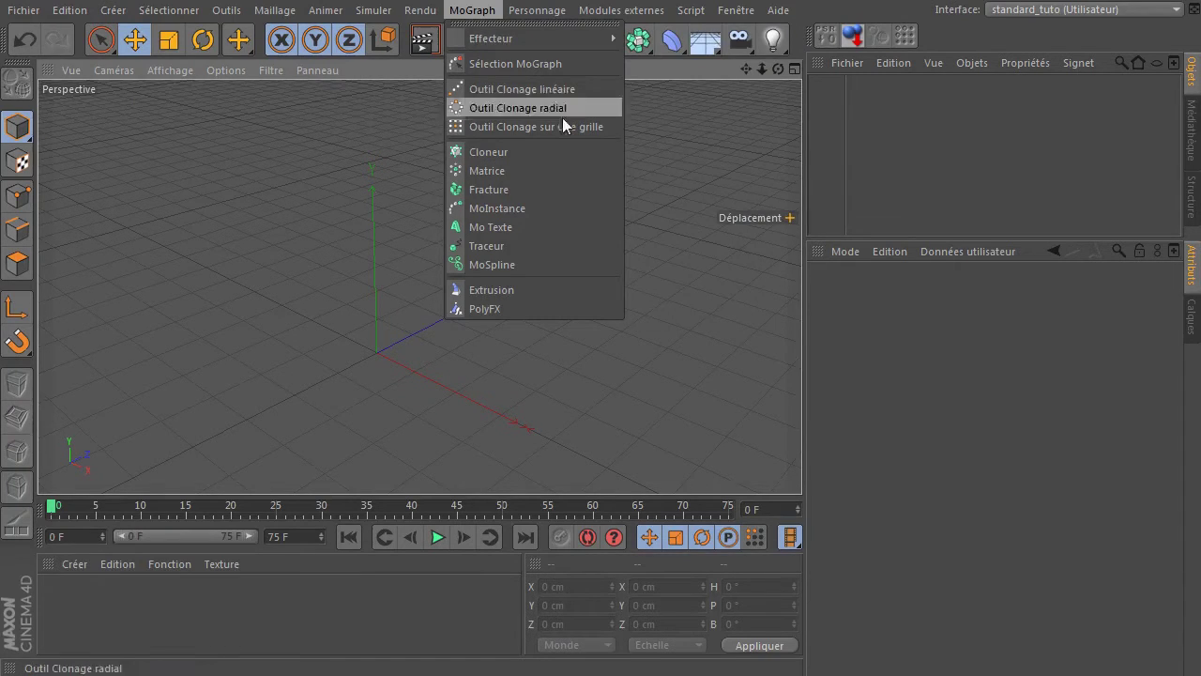
pyautogui.moveTo(586, 45)
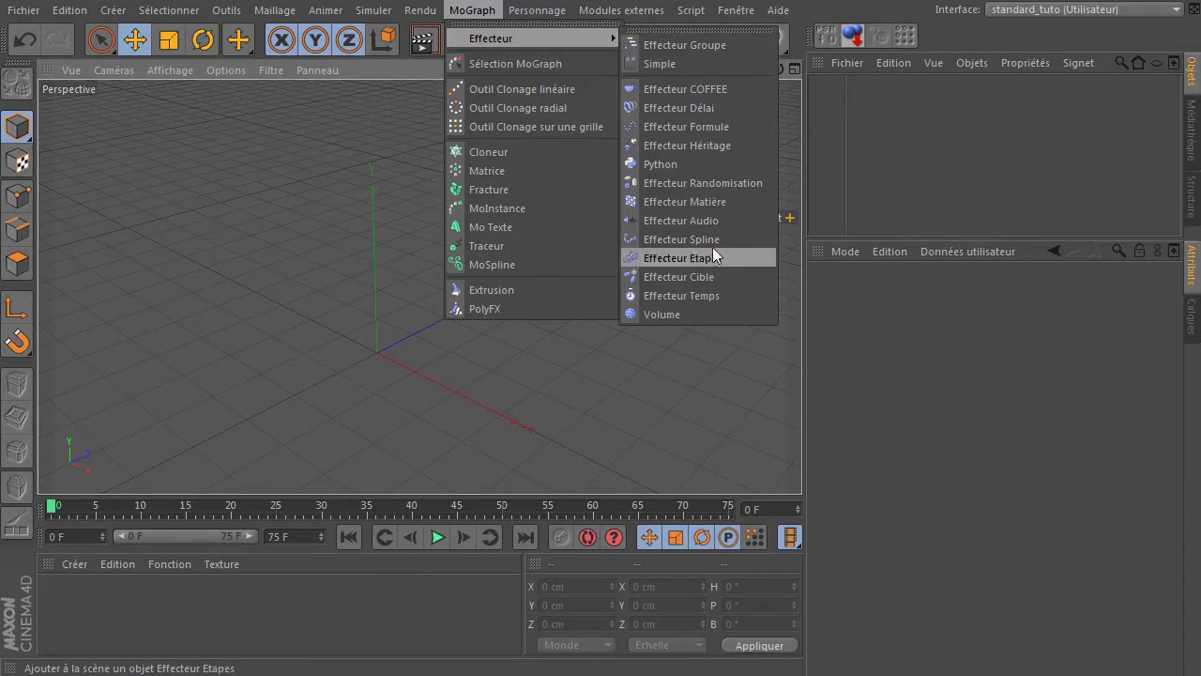
pyautogui.click(742, 183)
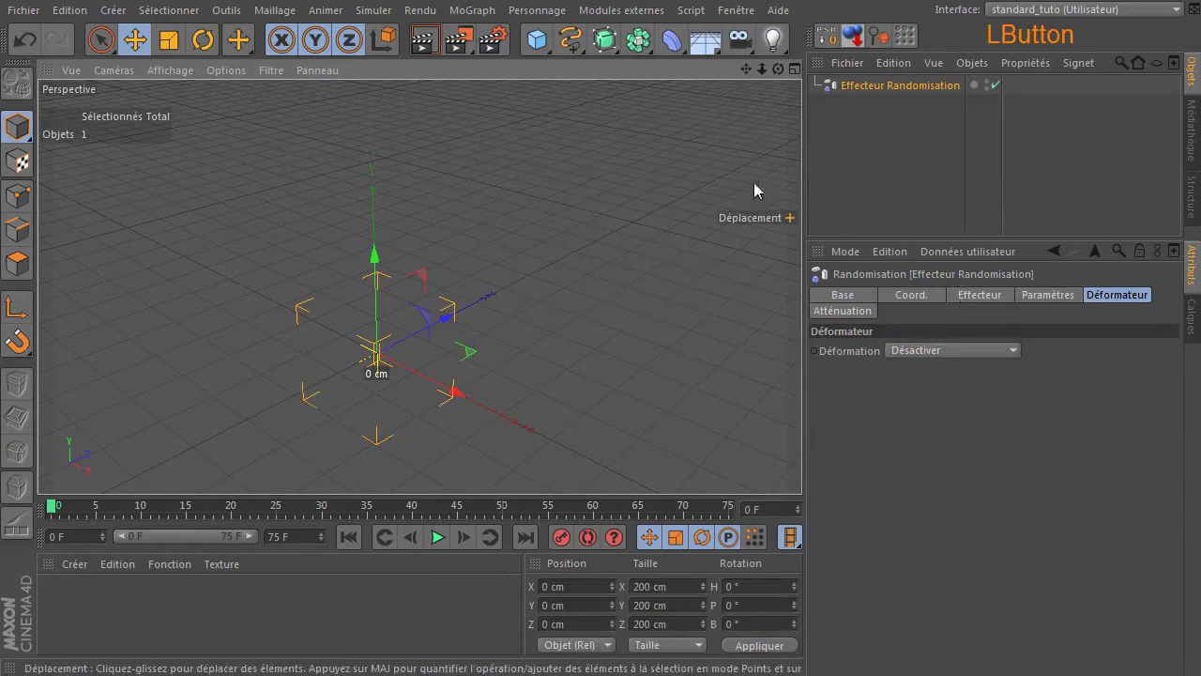
# - Examine the deformation options of the Random effector and delete the effector from the scene
pyautogui.click(1115, 294)
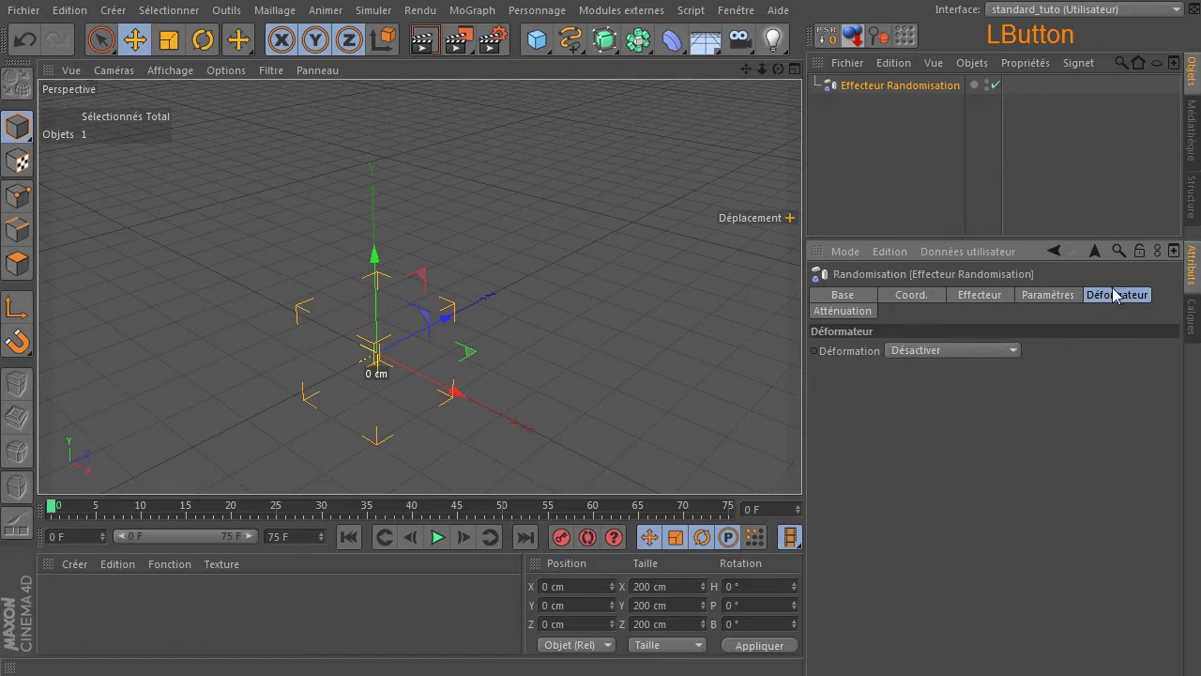
pyautogui.click(960, 352)
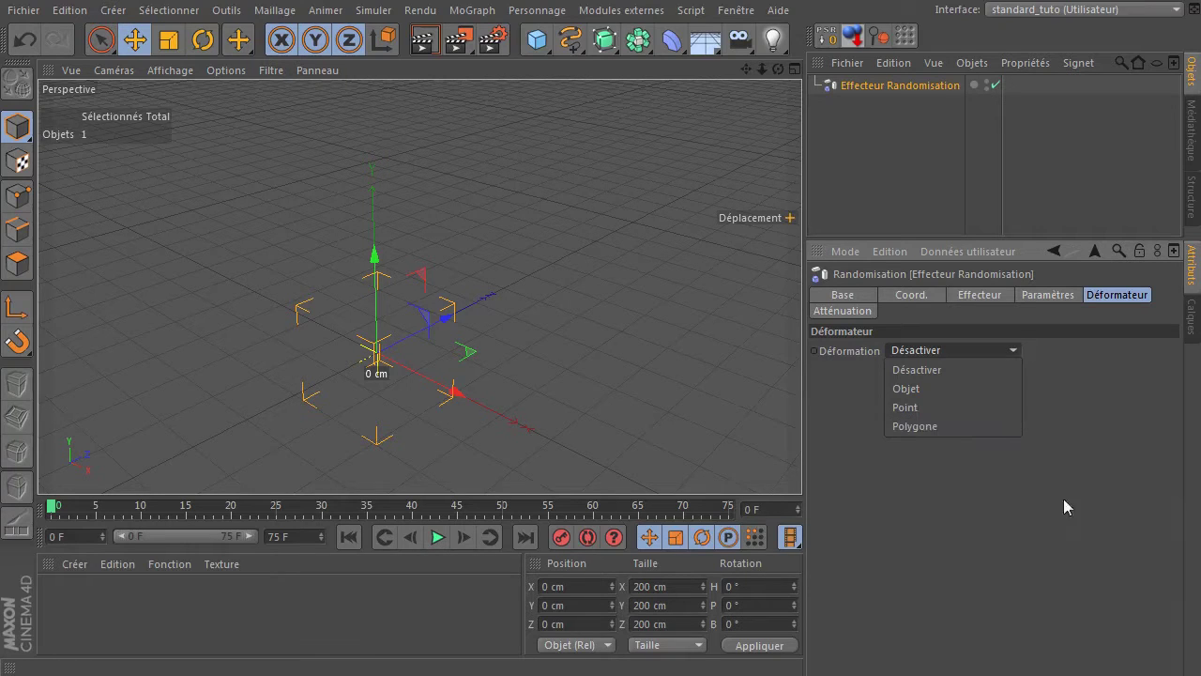
pyautogui.click(1033, 488)
pyautogui.click(902, 85)
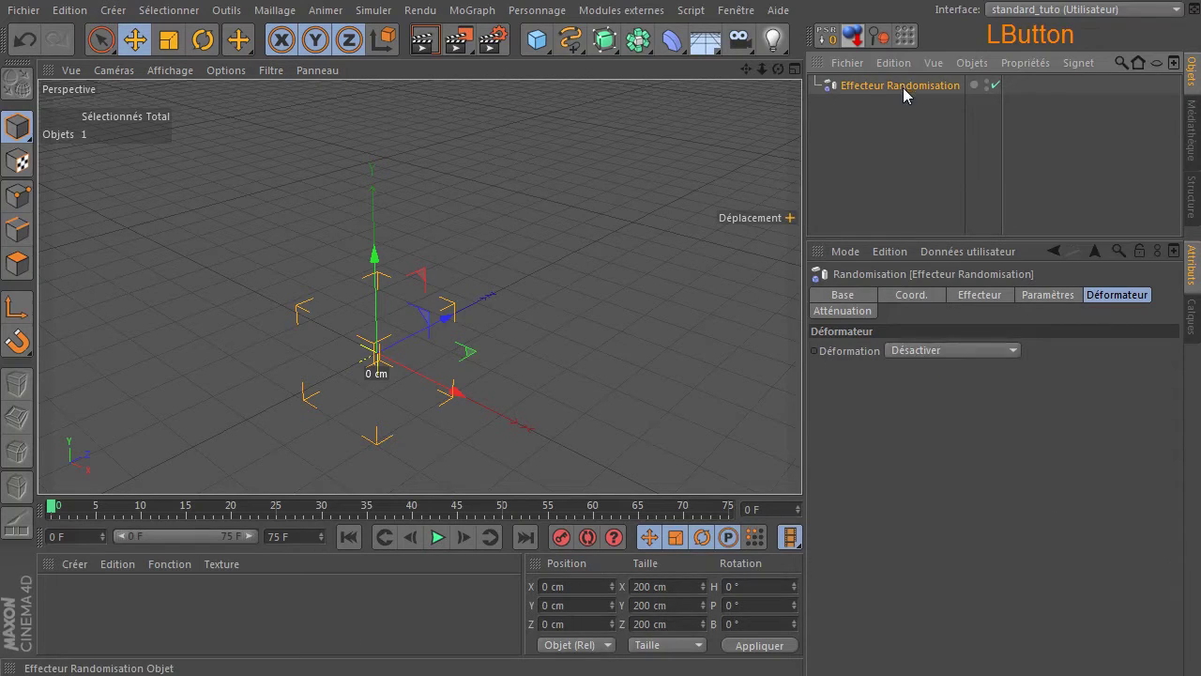
pyautogui.press('Delete')
# - Add a bend deformer (Incurvation) to the scene, view it from a lower angle and delete it
pyautogui.moveTo(666, 41); pyautogui.dragTo(732, 64)
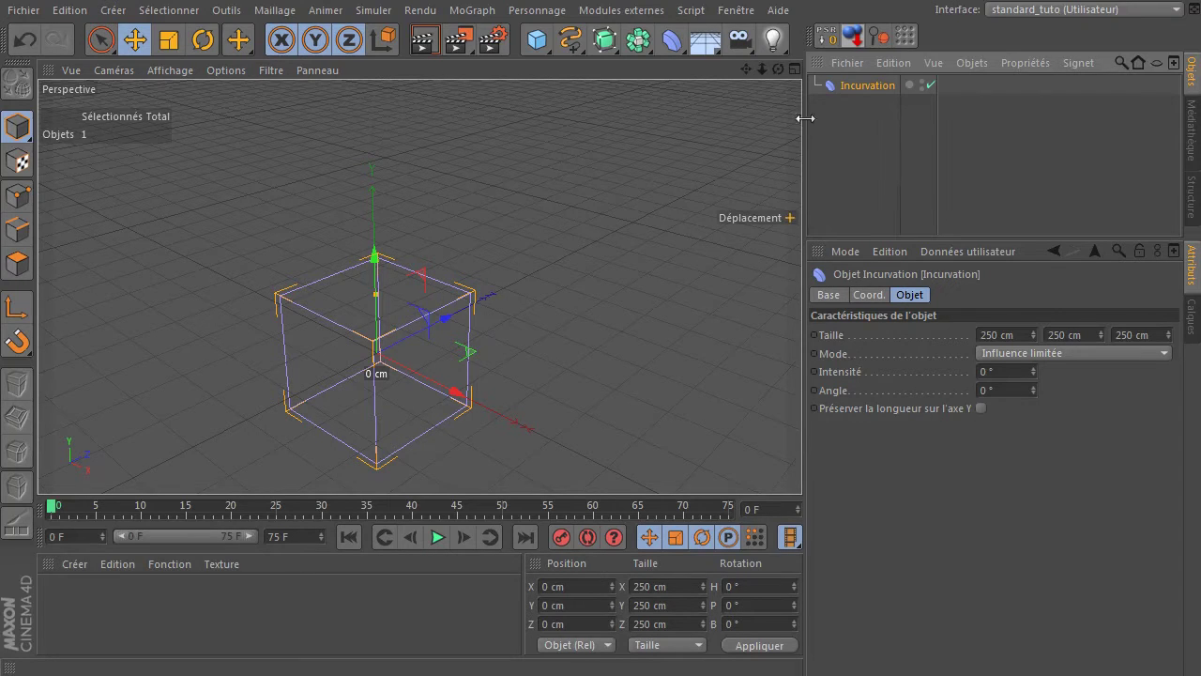
pyautogui.moveTo(779, 68); pyautogui.dragTo(751, 49)
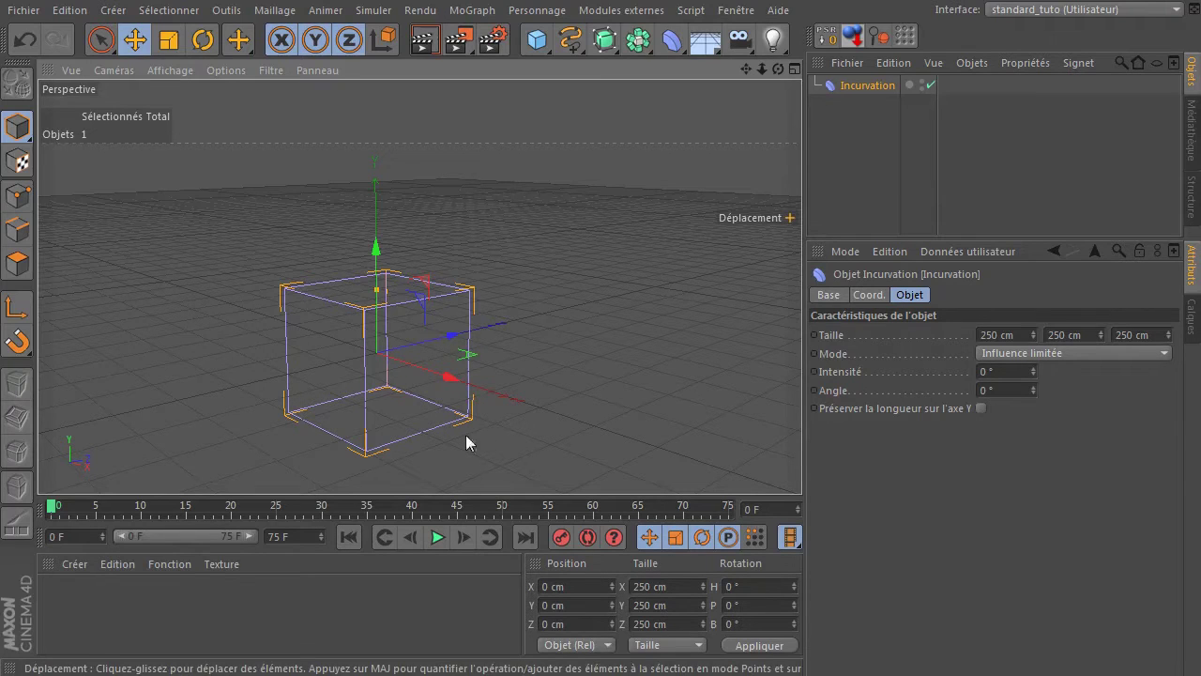
pyautogui.click(868, 85)
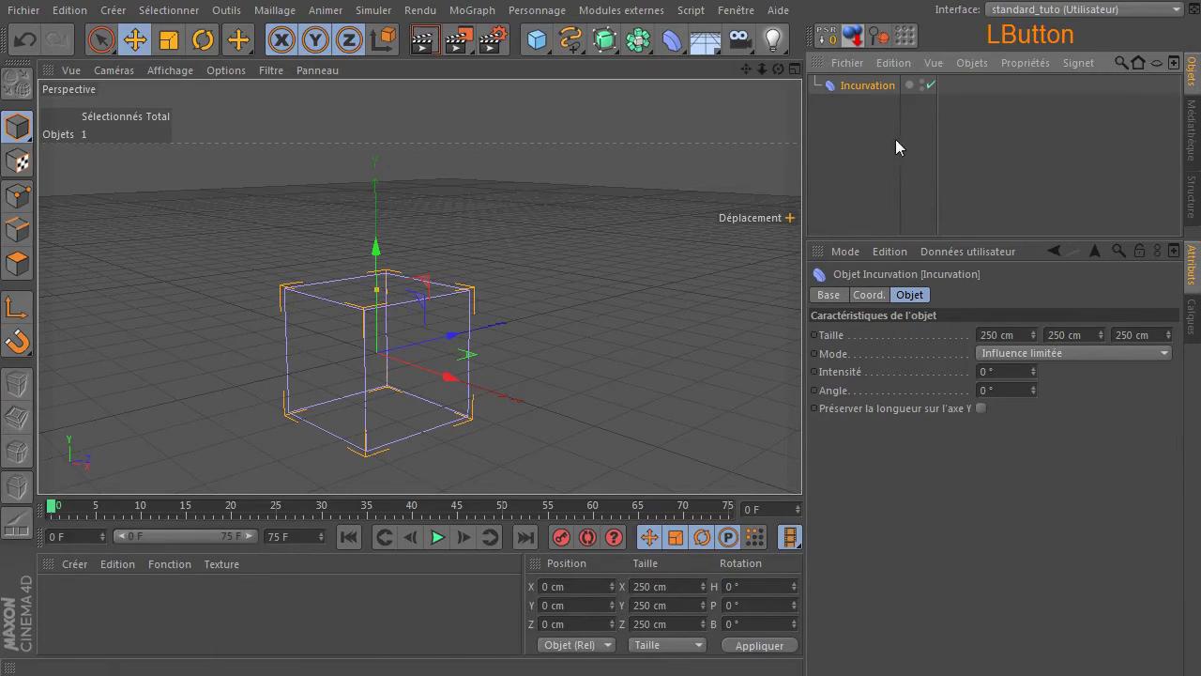
pyautogui.press('Delete')
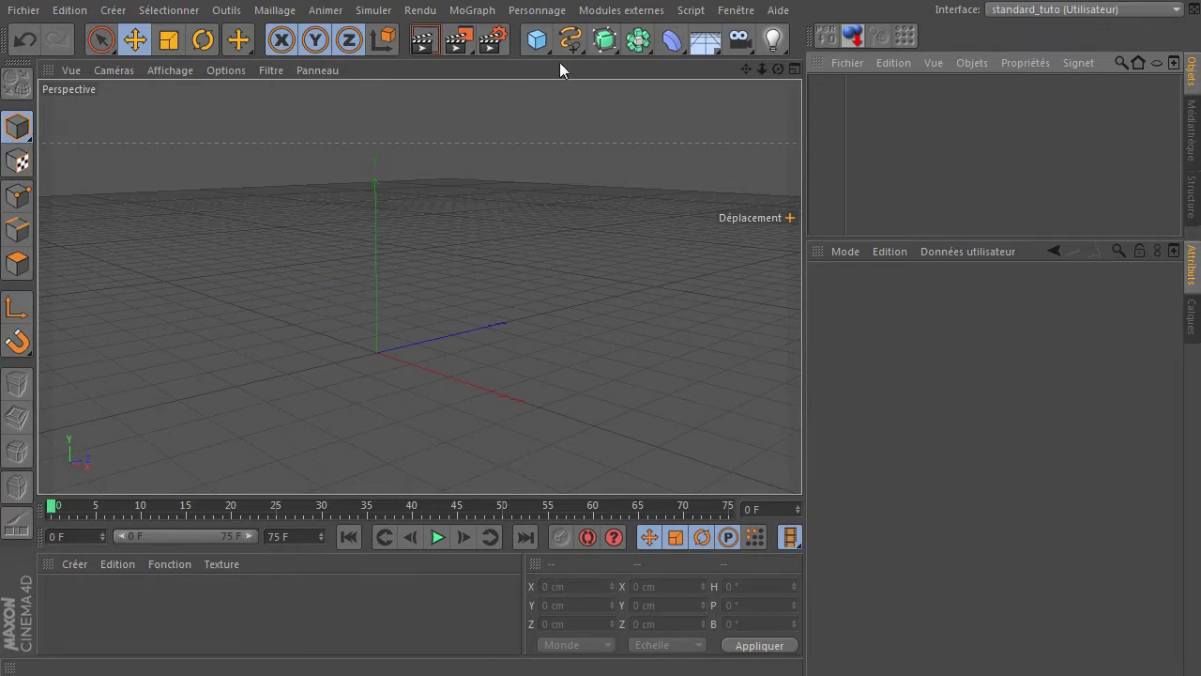
pyautogui.click(537, 39)
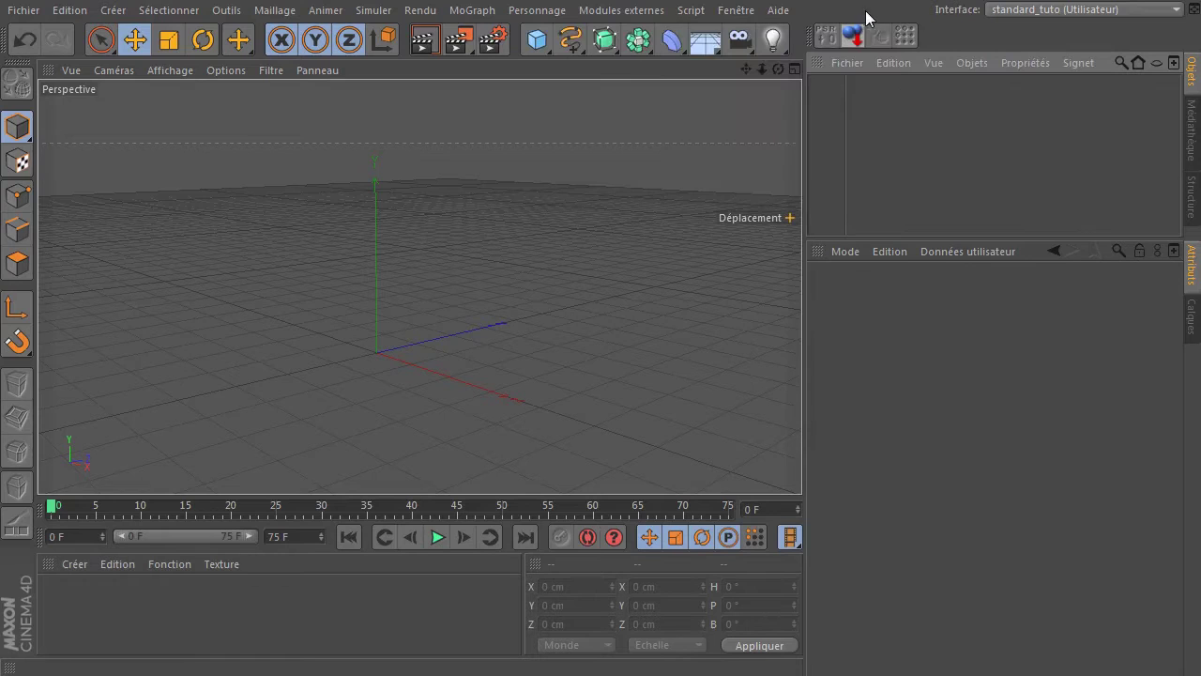
pyautogui.click(672, 39)
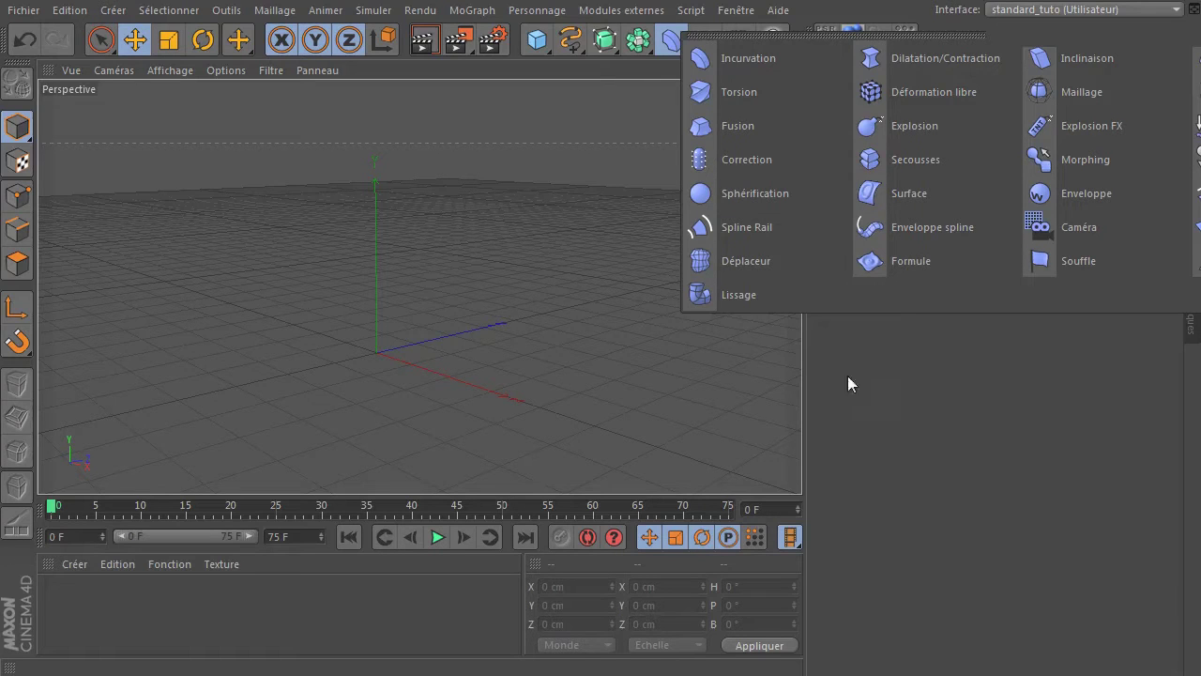
pyautogui.click(891, 403)
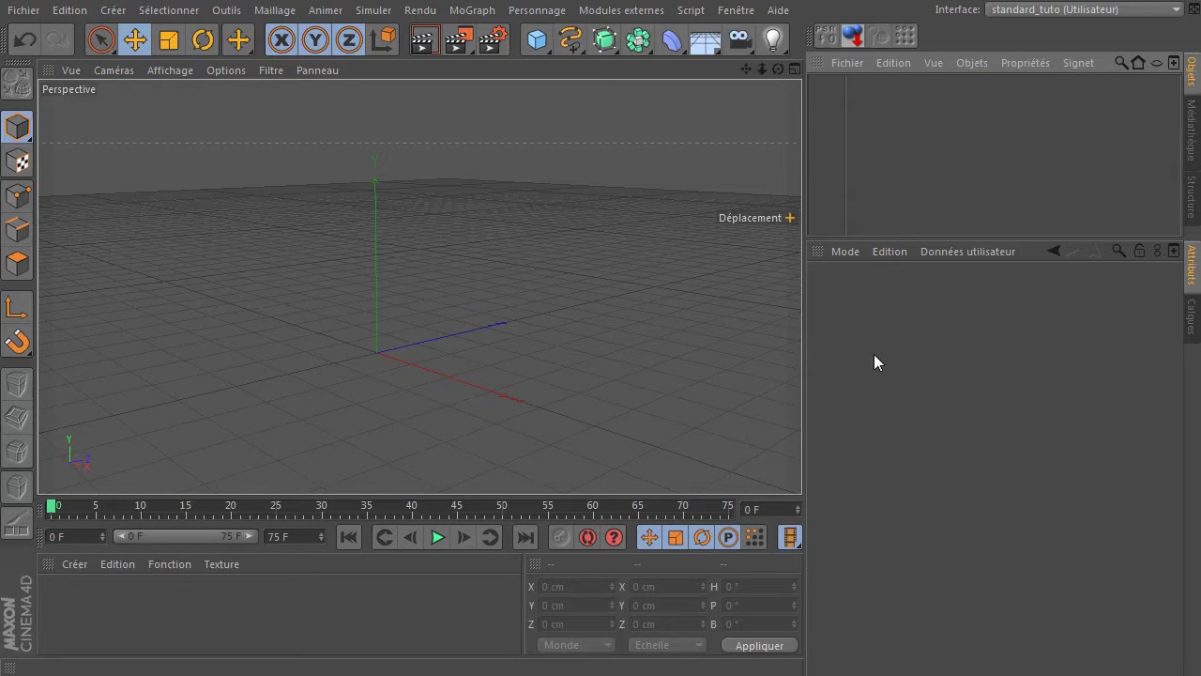
pyautogui.click(672, 39)
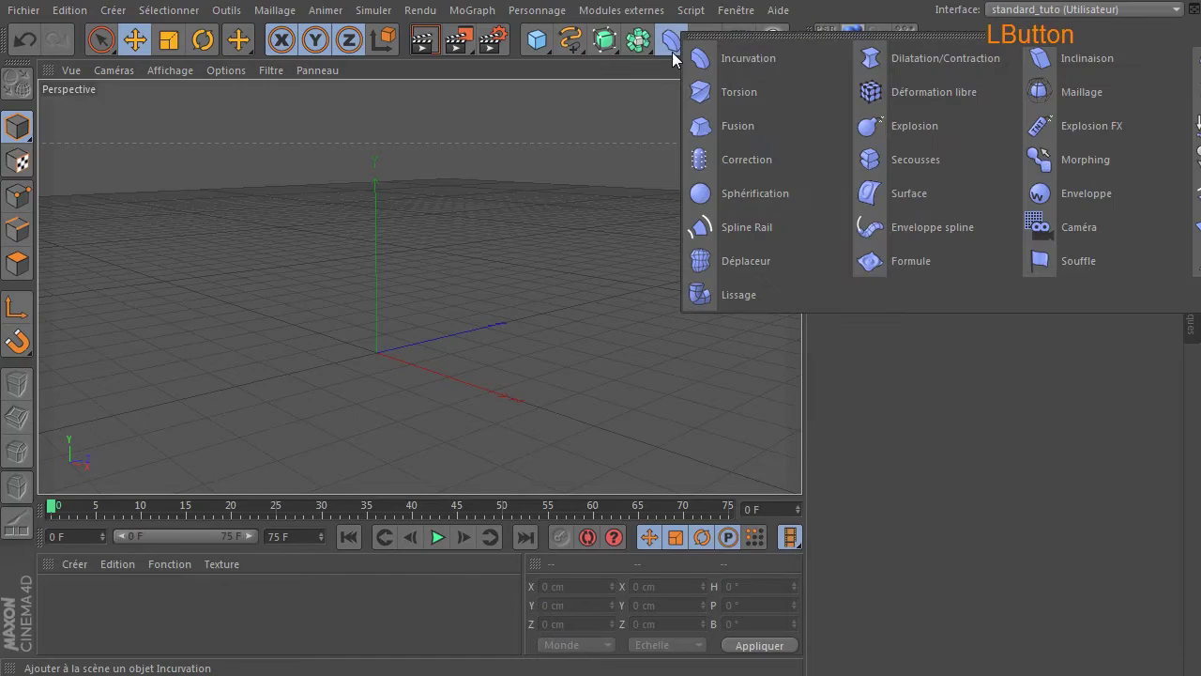
pyautogui.click(980, 411)
# - Add a cube primitive and set its X, Y and Z sizes to 50 cm
pyautogui.moveTo(531, 47); pyautogui.dragTo(771, 65)
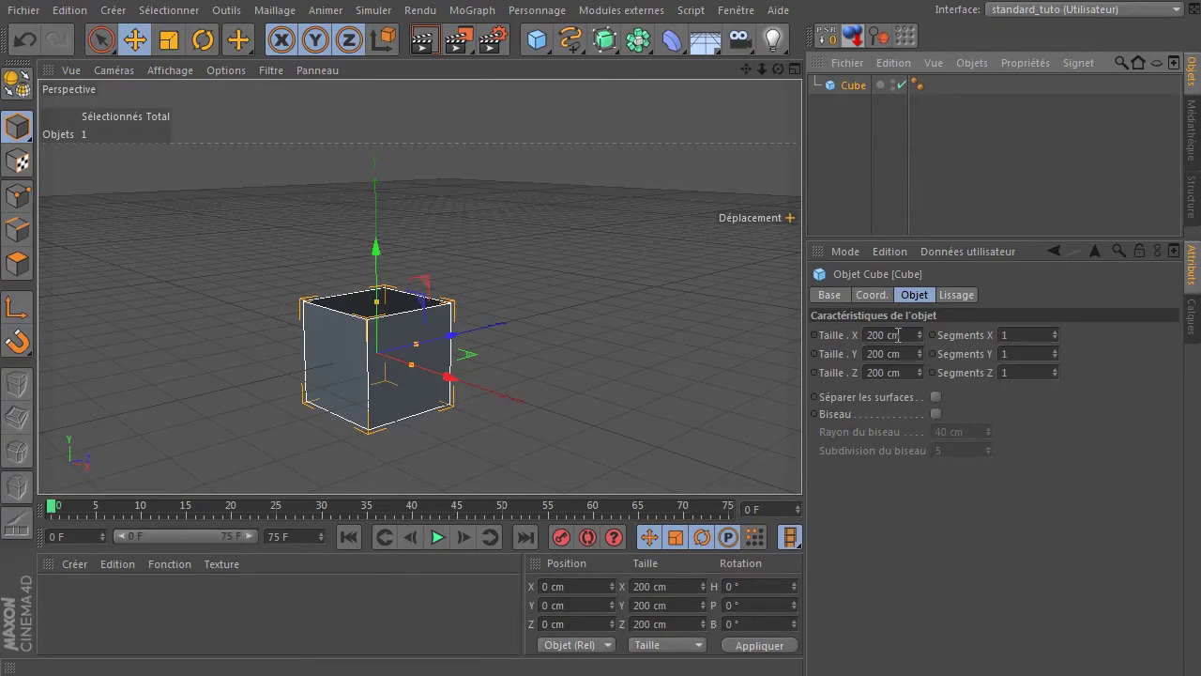
pyautogui.click(899, 334)
pyautogui.write('50')
pyautogui.click(899, 352)
pyautogui.write('5')
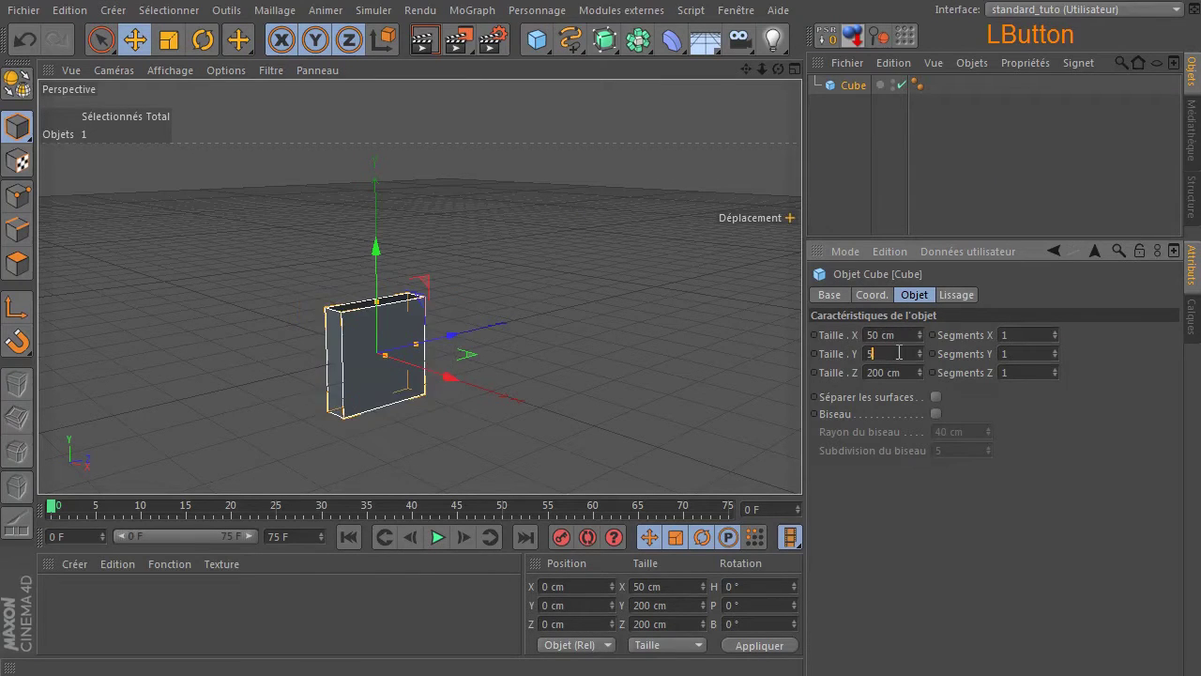
pyautogui.write('50')
pyautogui.press('Return')
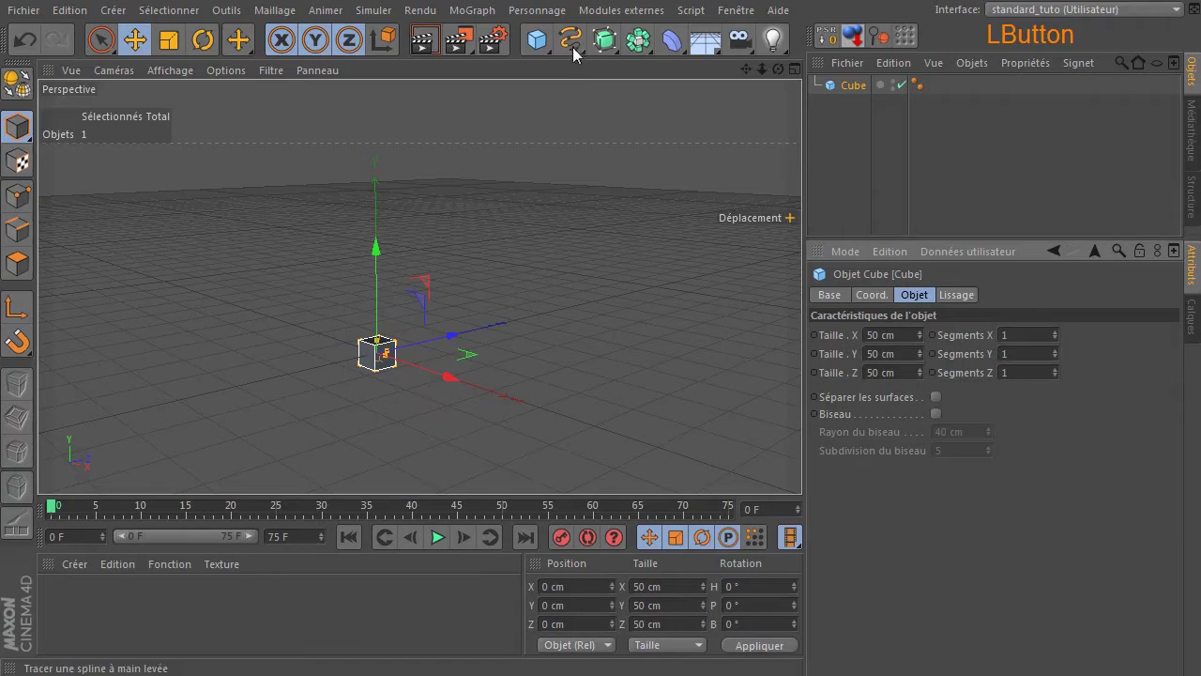
# - Add a sphere primitive with a radius of 25 cm and deselect it
pyautogui.moveTo(537, 45); pyautogui.dragTo(1023, 99)
pyautogui.click(946, 335)
pyautogui.write('25')
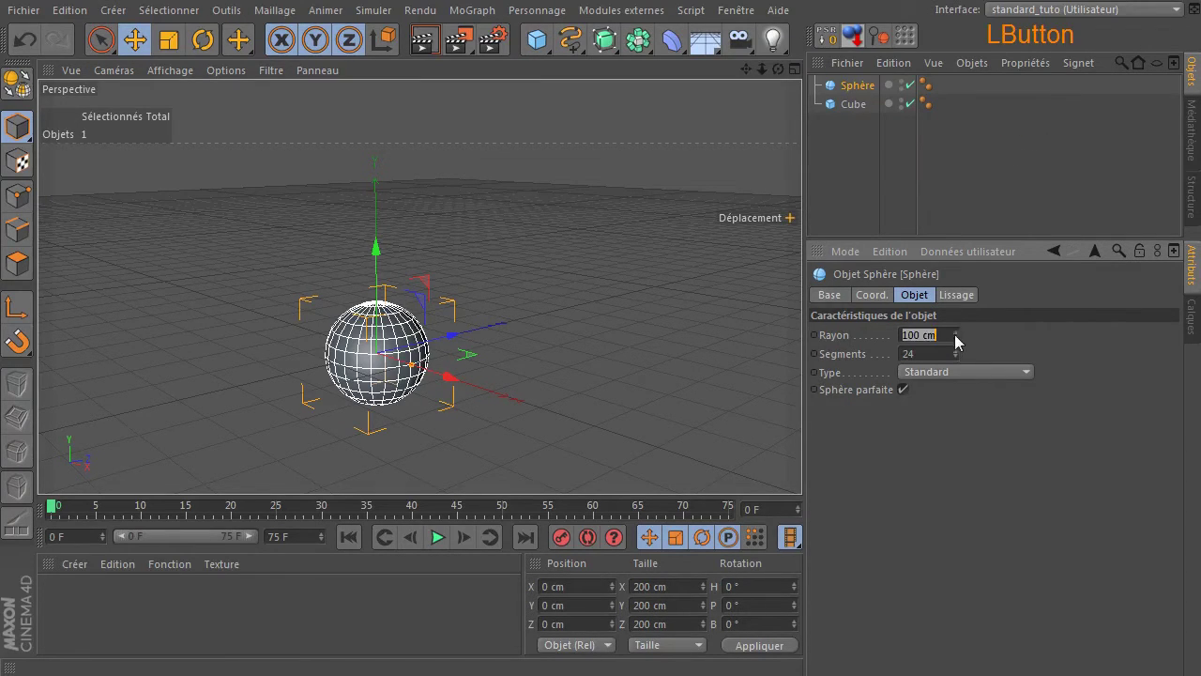
pyautogui.click(919, 458)
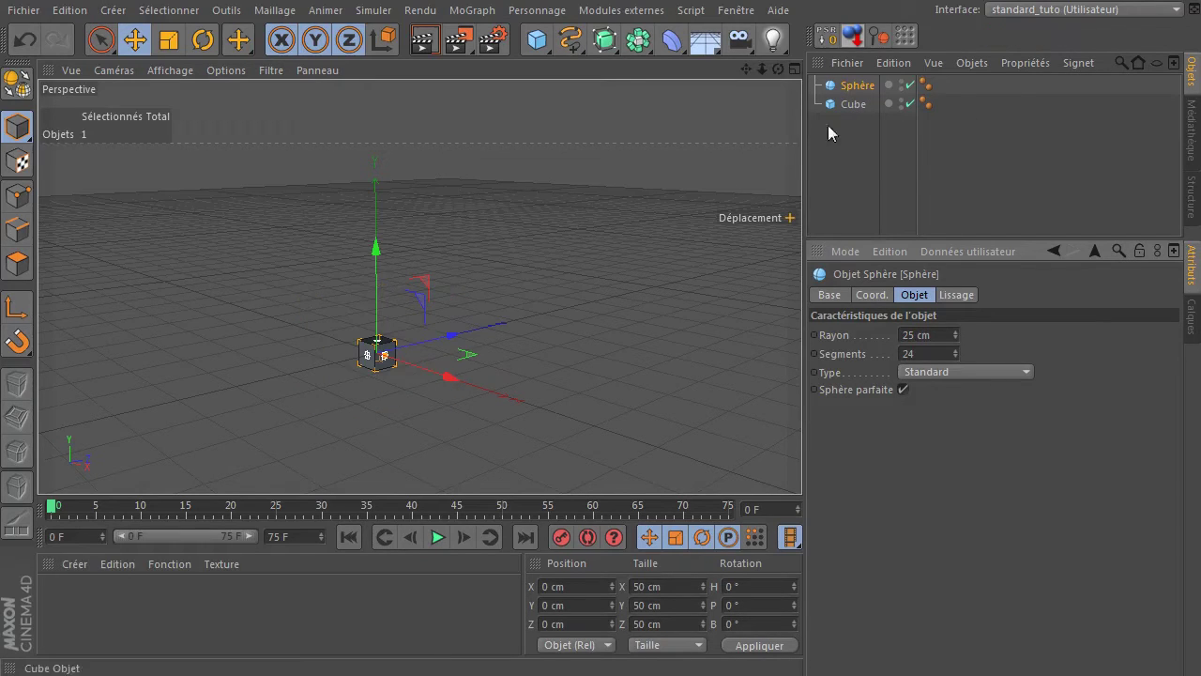
pyautogui.click(837, 185)
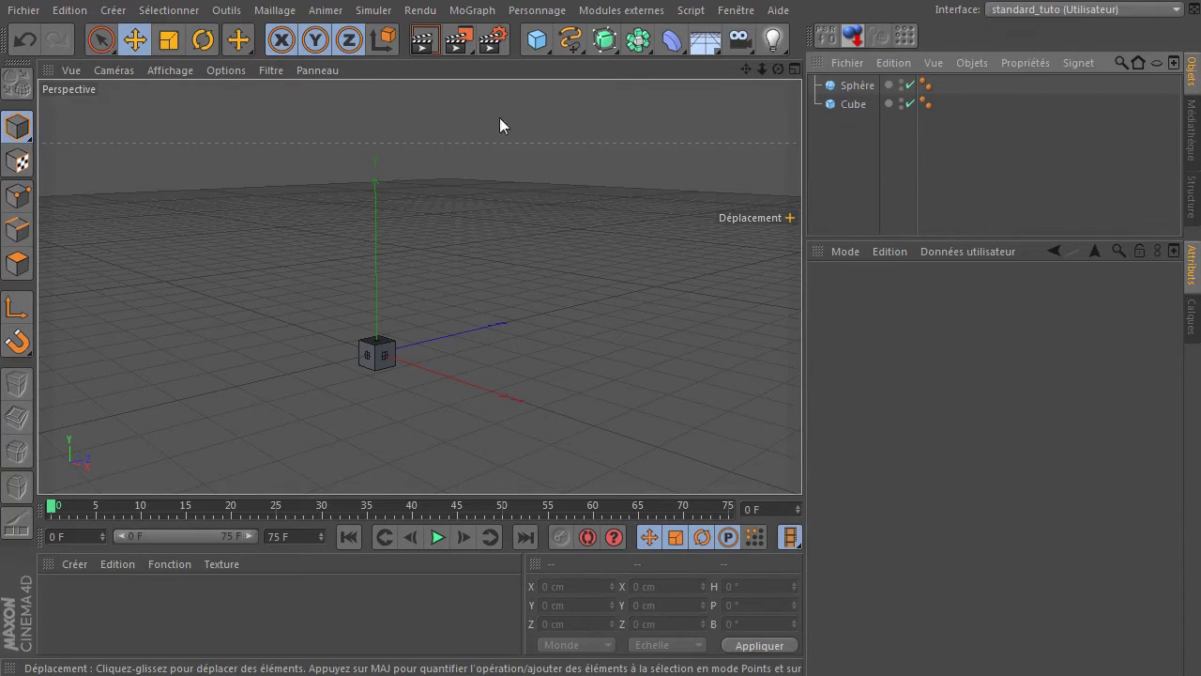
# - Add a MoGraph Cloner (Cloneur) and make the sphere and the cube its children
pyautogui.click(456, 10)
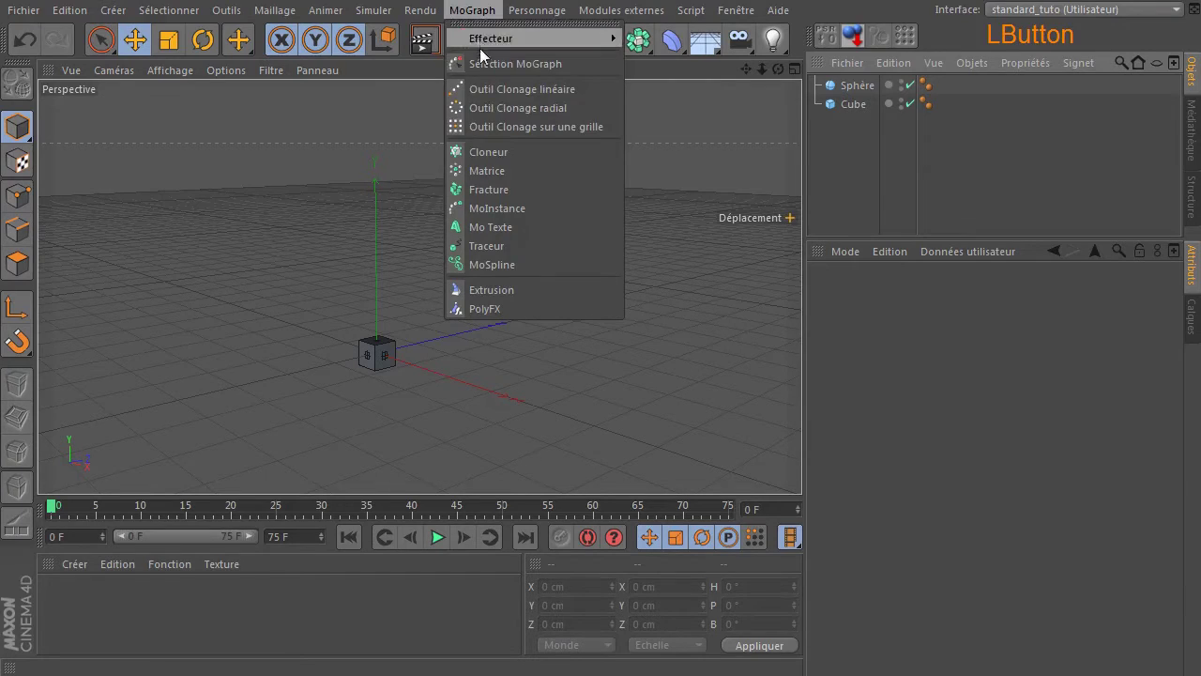
pyautogui.click(505, 149)
pyautogui.moveTo(840, 155)
pyautogui.mouseDown()
pyautogui.moveTo(874, 94)
pyautogui.moveTo(868, 80)
pyautogui.moveTo(854, 121)
pyautogui.mouseUp()
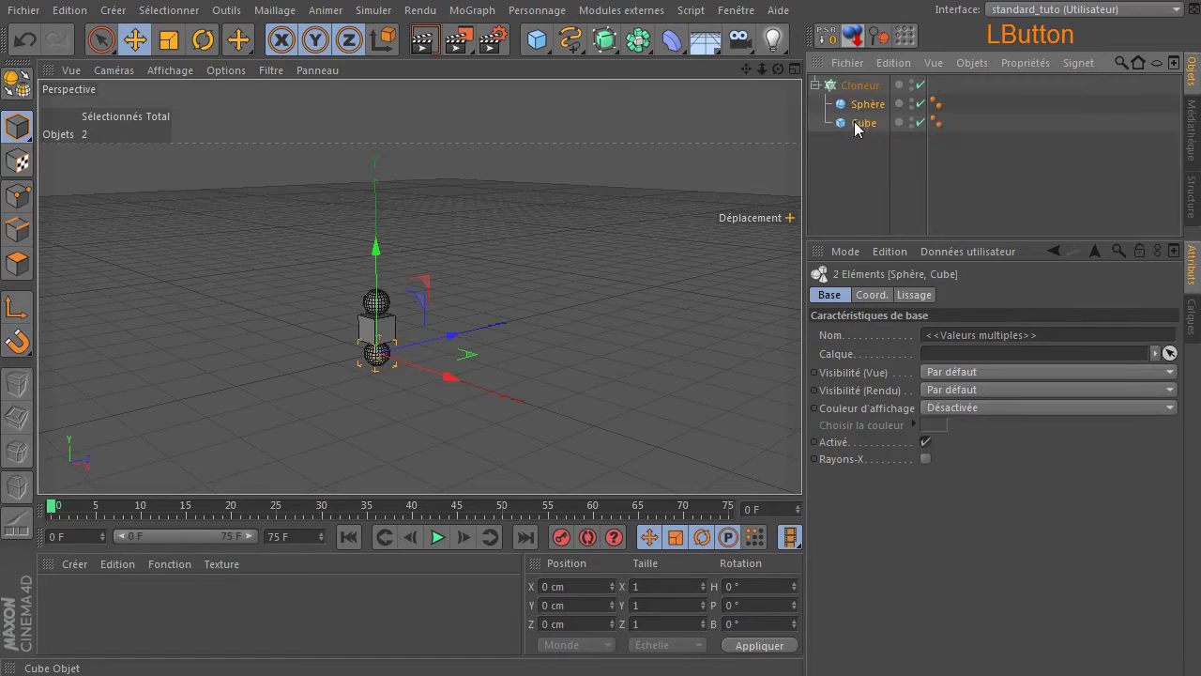
# - Set the Cloner's mode to grid distribution (Répartition sur une grille)
pyautogui.click(858, 86)
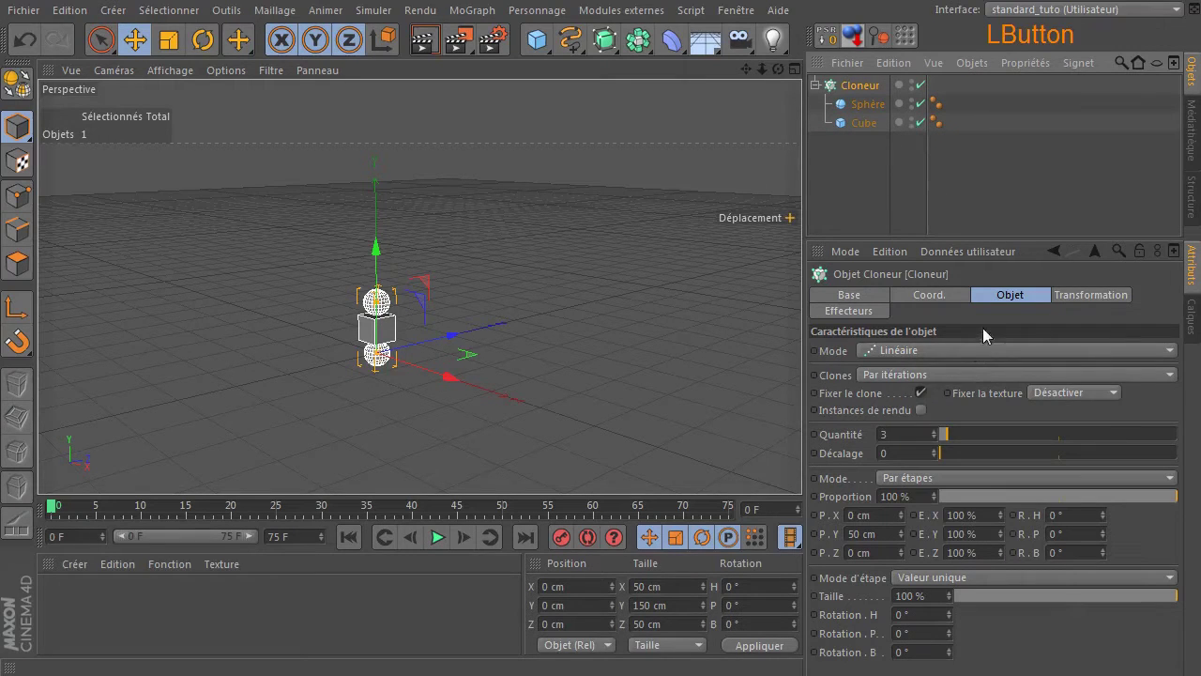
pyautogui.click(963, 349)
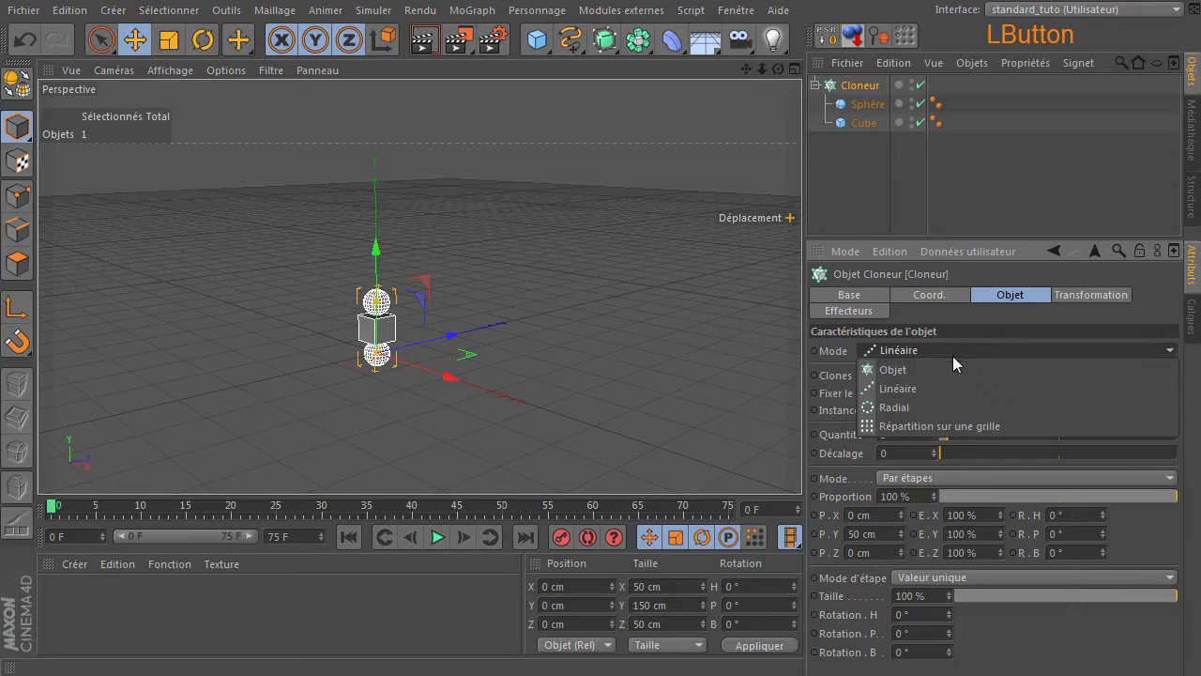
pyautogui.click(967, 428)
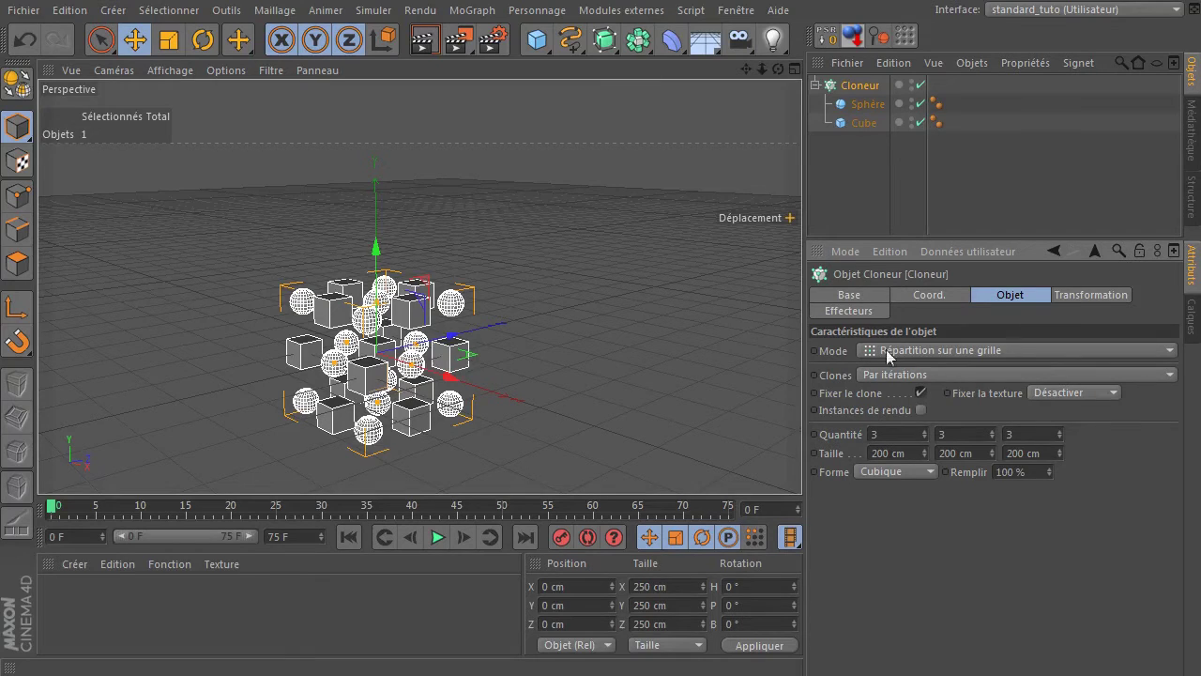
pyautogui.click(975, 352)
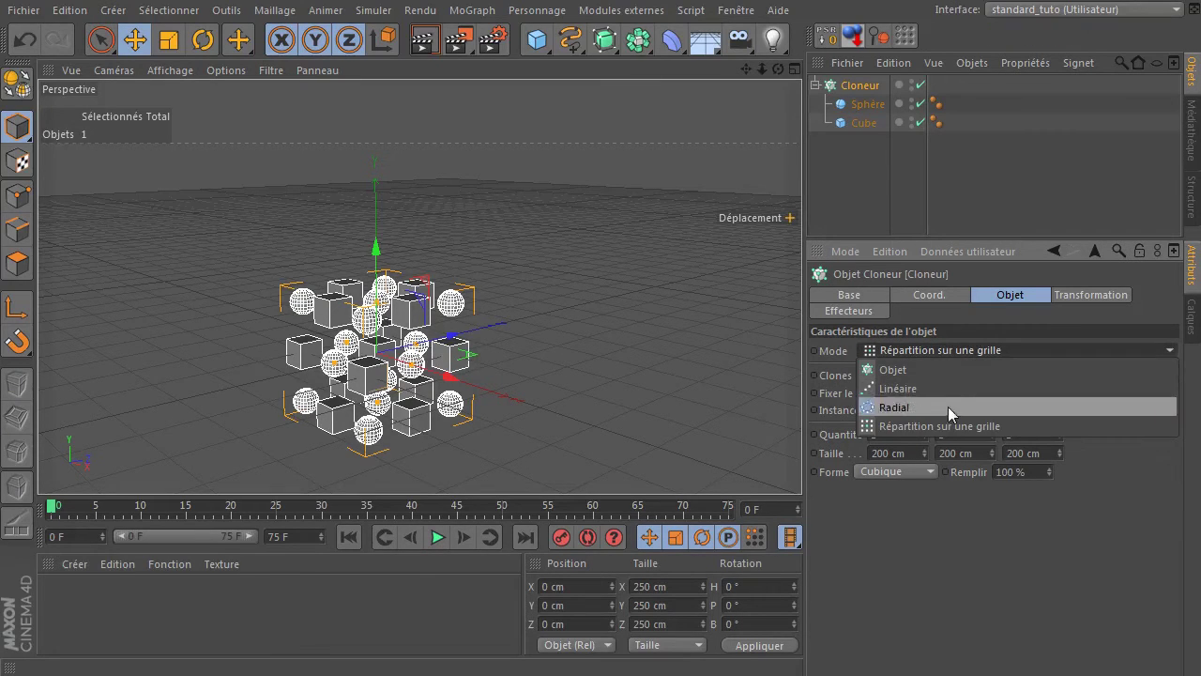
pyautogui.click(921, 608)
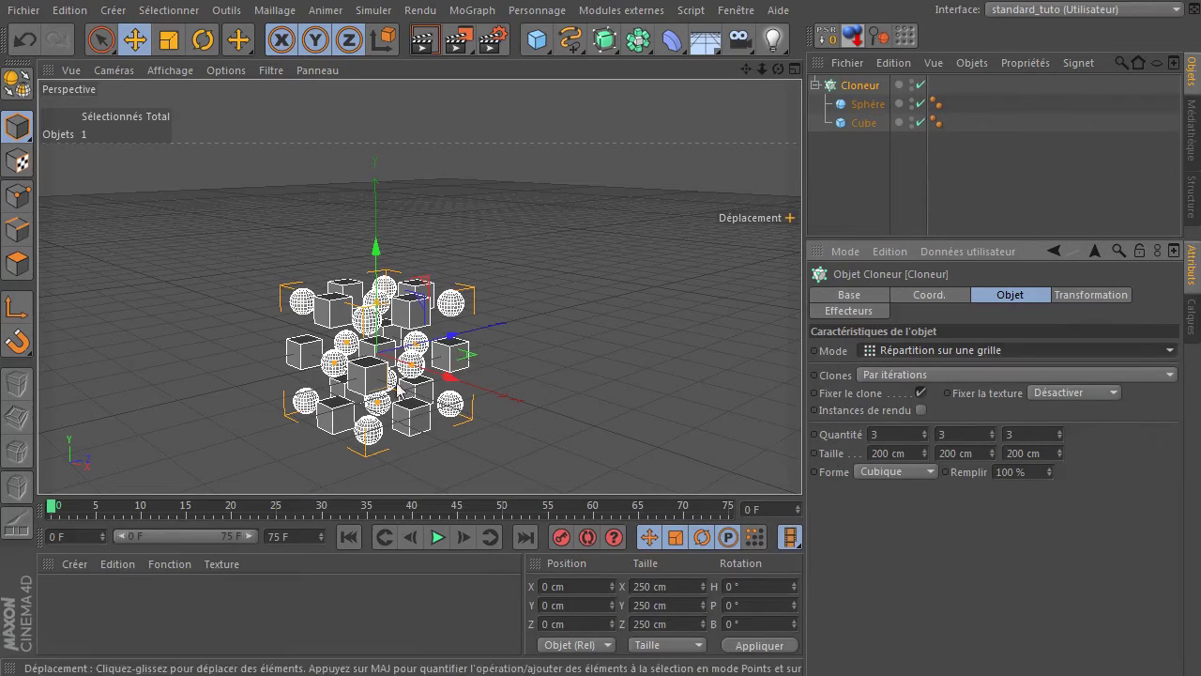
# - Set the Cloner's grid quantity to 6 clones along each of the three axes
pyautogui.moveTo(780, 69); pyautogui.dragTo(755, 79)
pyautogui.click(893, 433)
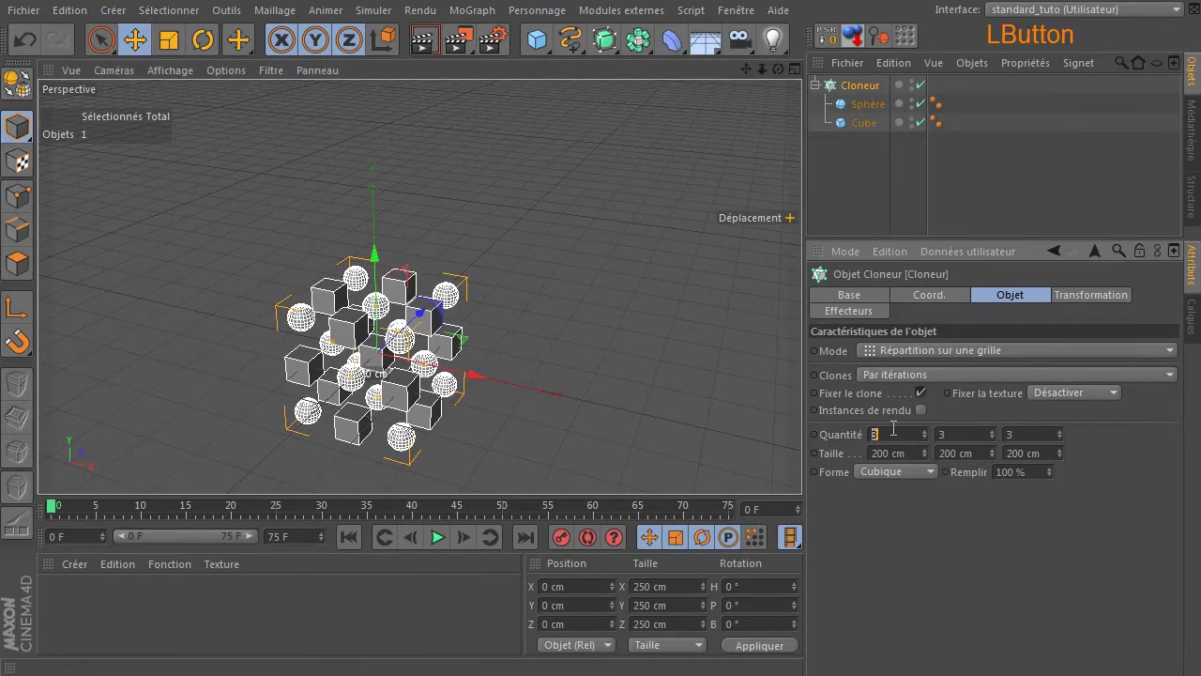
pyautogui.write('6')
pyautogui.click(972, 434)
pyautogui.write('6')
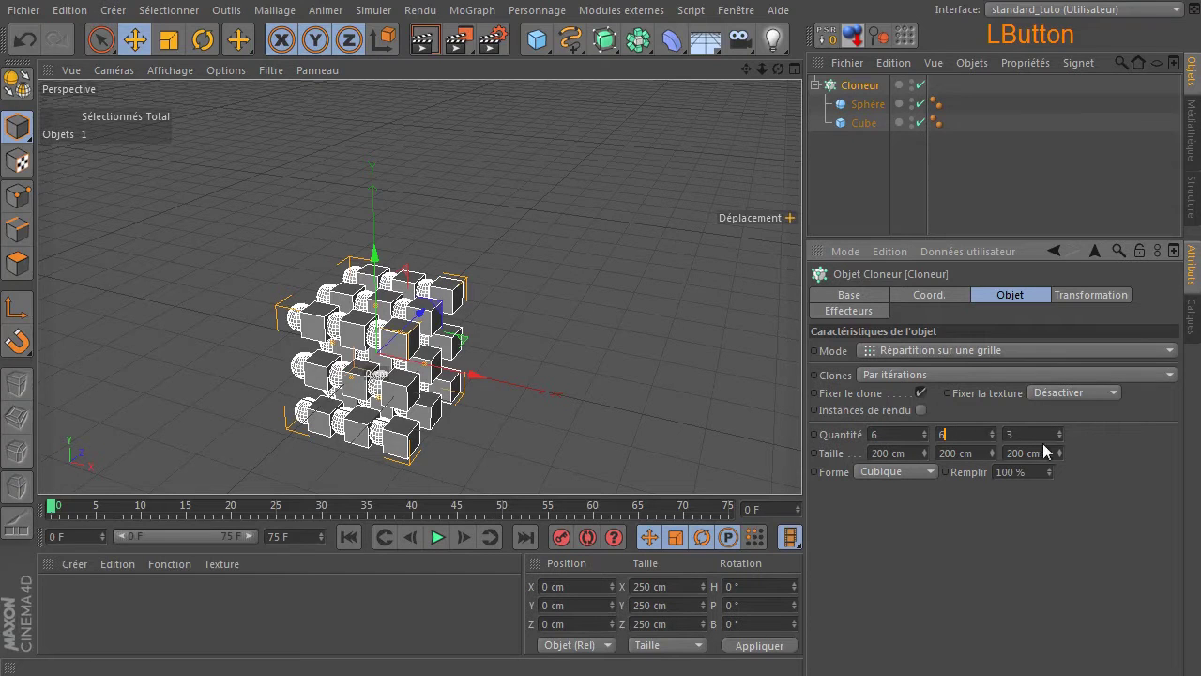
pyautogui.click(1041, 435)
pyautogui.write('6')
pyautogui.click(910, 507)
# - Set the Cloner's grid size to 400 cm on all three axes and deselect the Cloner
pyautogui.click(912, 457)
pyautogui.write('400')
pyautogui.click(976, 452)
pyautogui.write('400')
pyautogui.click(1032, 453)
pyautogui.write('400')
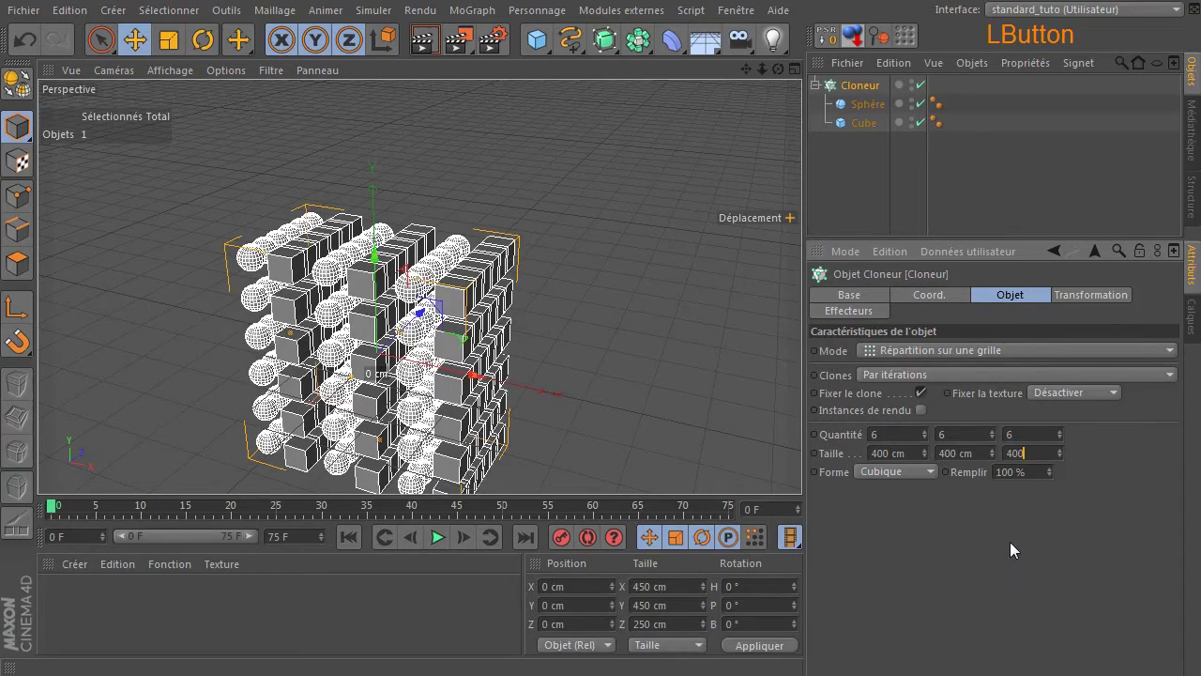
pyautogui.click(1010, 541)
pyautogui.moveTo(747, 73); pyautogui.dragTo(657, 75)
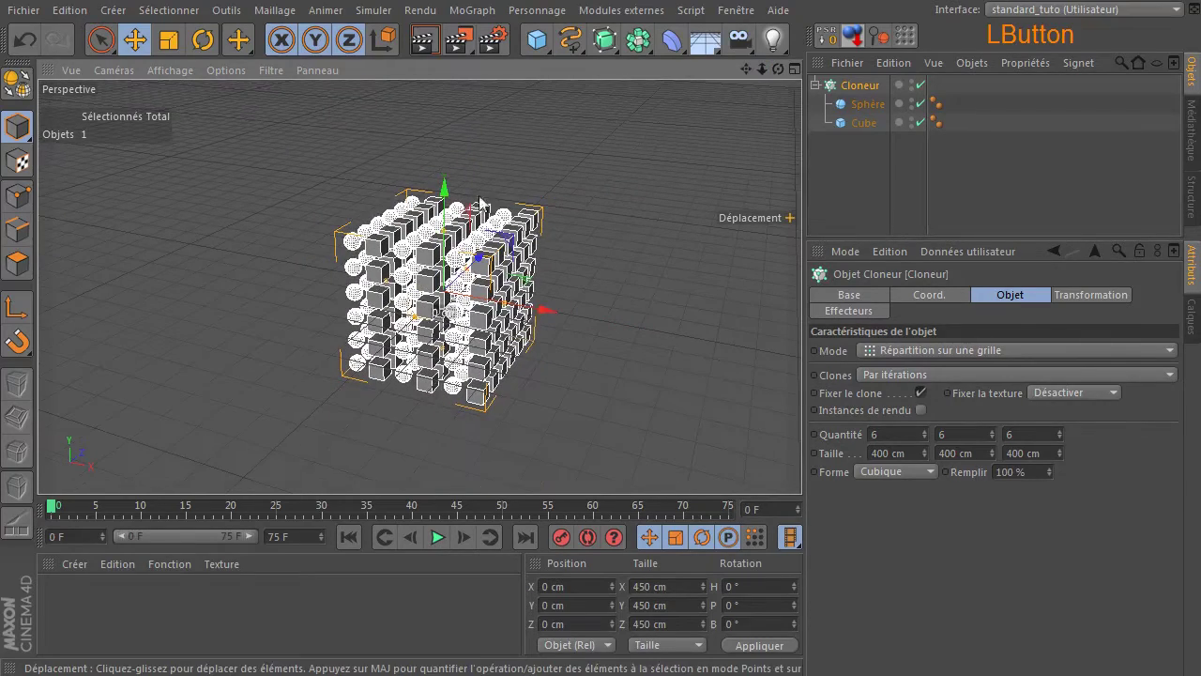
pyautogui.click(552, 447)
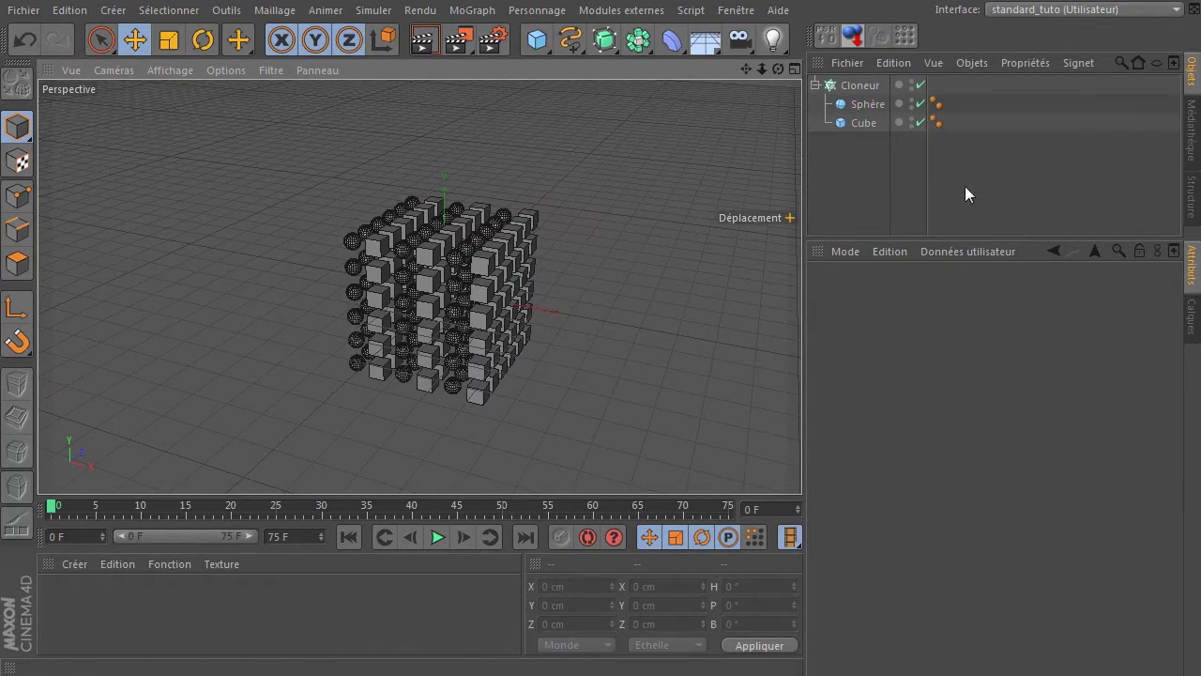
# - Set the Cloner's clone distribution to random (Aléatoires) so spheres and cubes mix irregularly
pyautogui.click(854, 87)
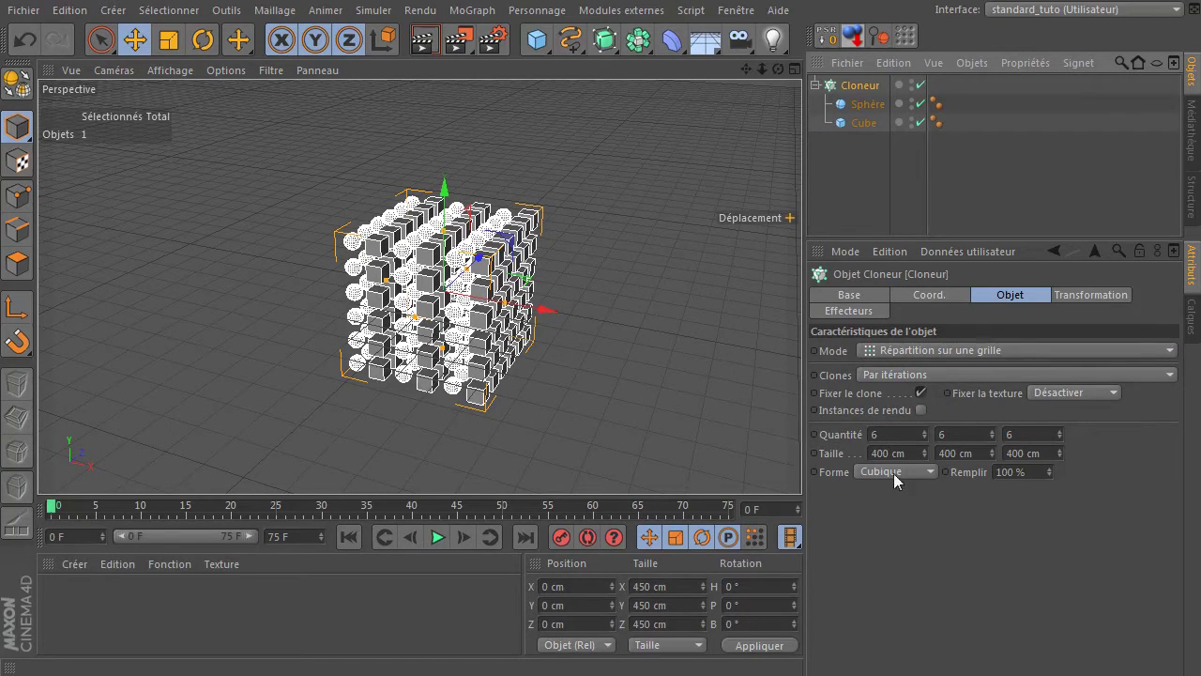
pyautogui.click(897, 374)
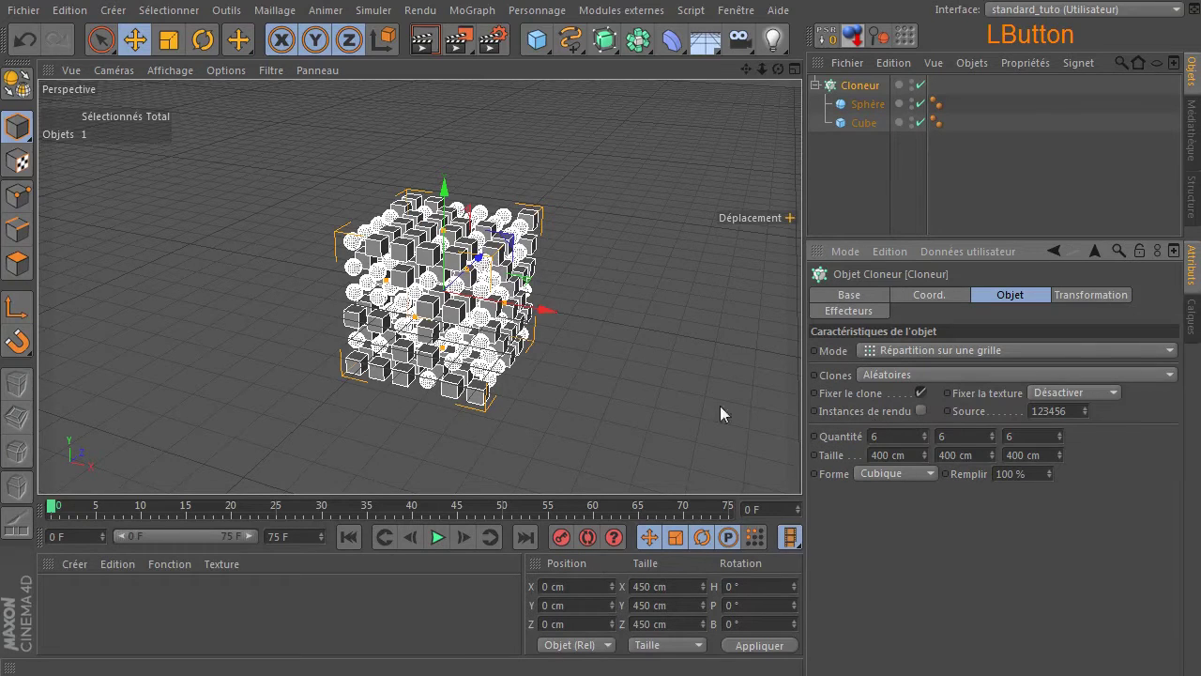
pyautogui.moveTo(644, 240); pyautogui.dragTo(646, 240)
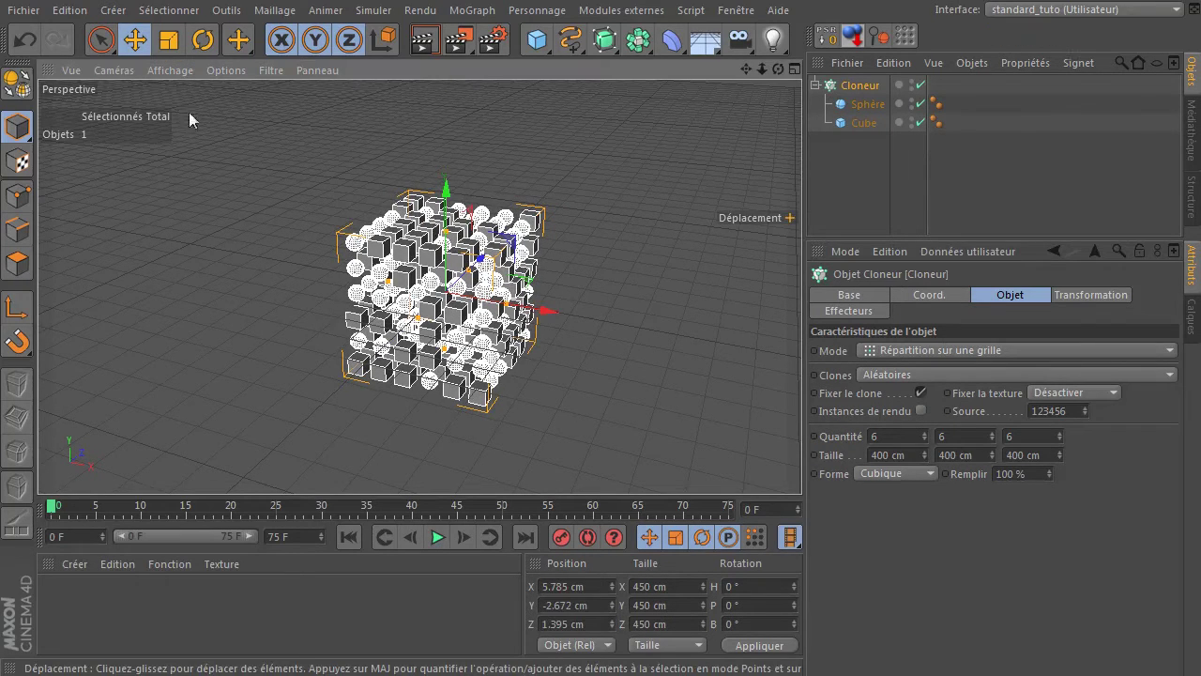
pyautogui.click(26, 41)
pyautogui.click(689, 236)
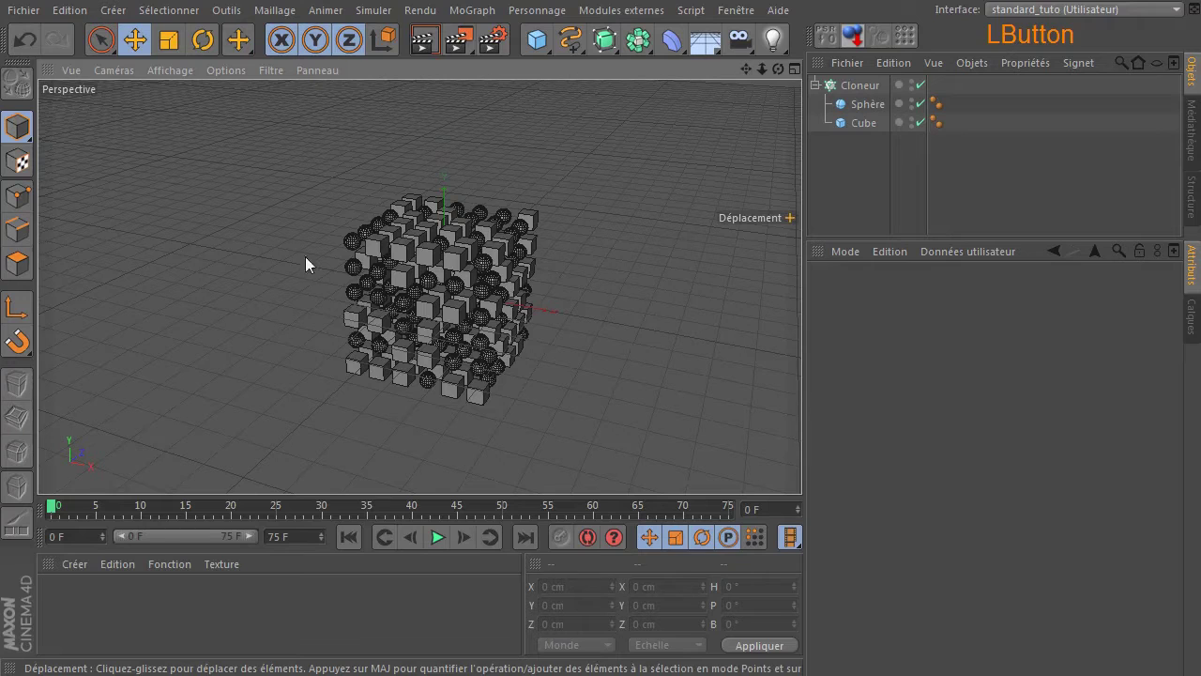
# - Render a preview of the mixed sphere and cube grid in the perspective view
pyautogui.click(424, 40)
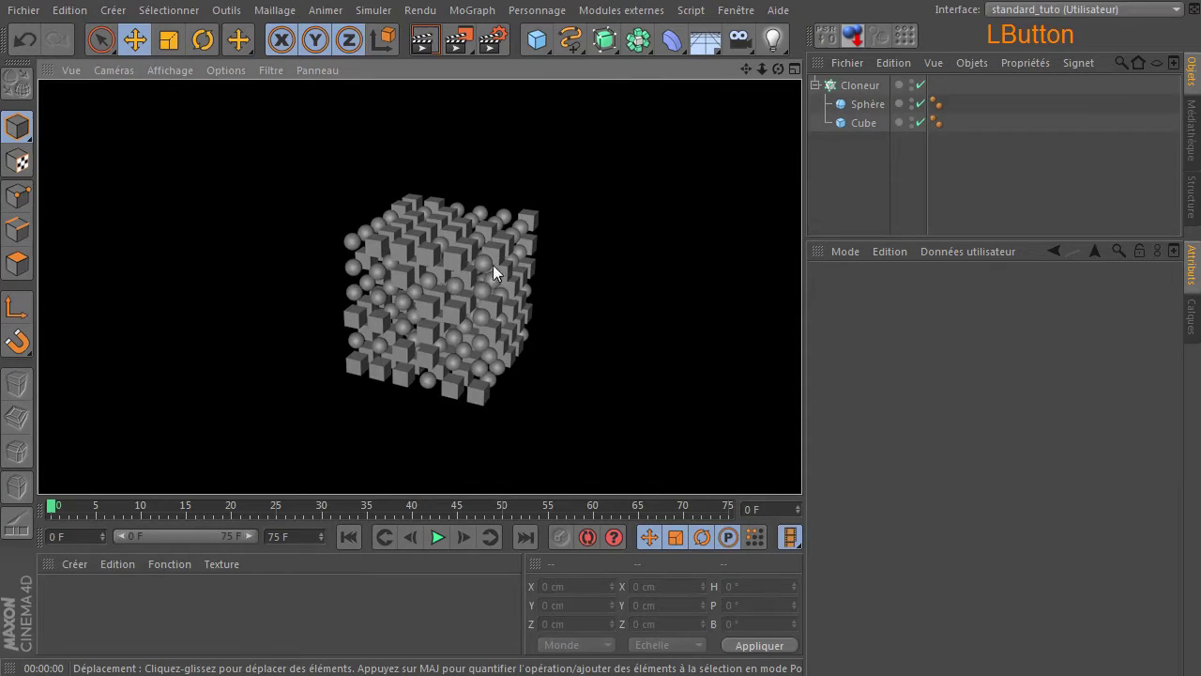
pyautogui.click(857, 183)
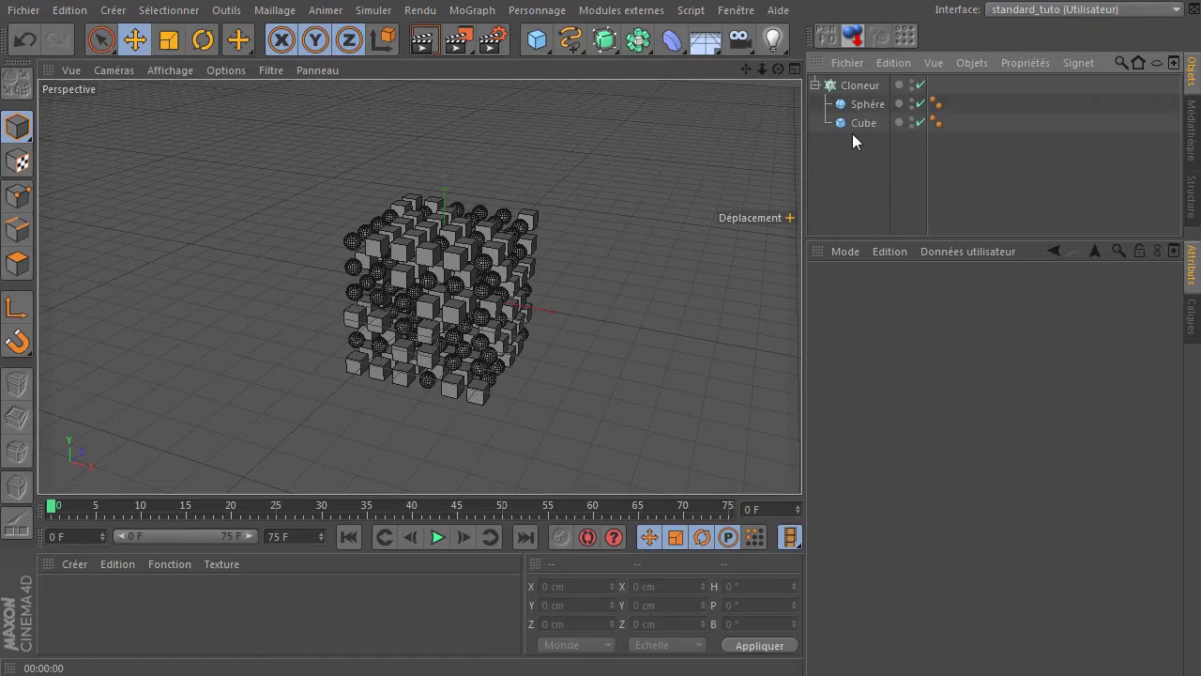
# - Create two new materials, applying Mat to the Sphère and Mat.1 to the Cube inside the Cloner
pyautogui.doubleClick(221, 616)
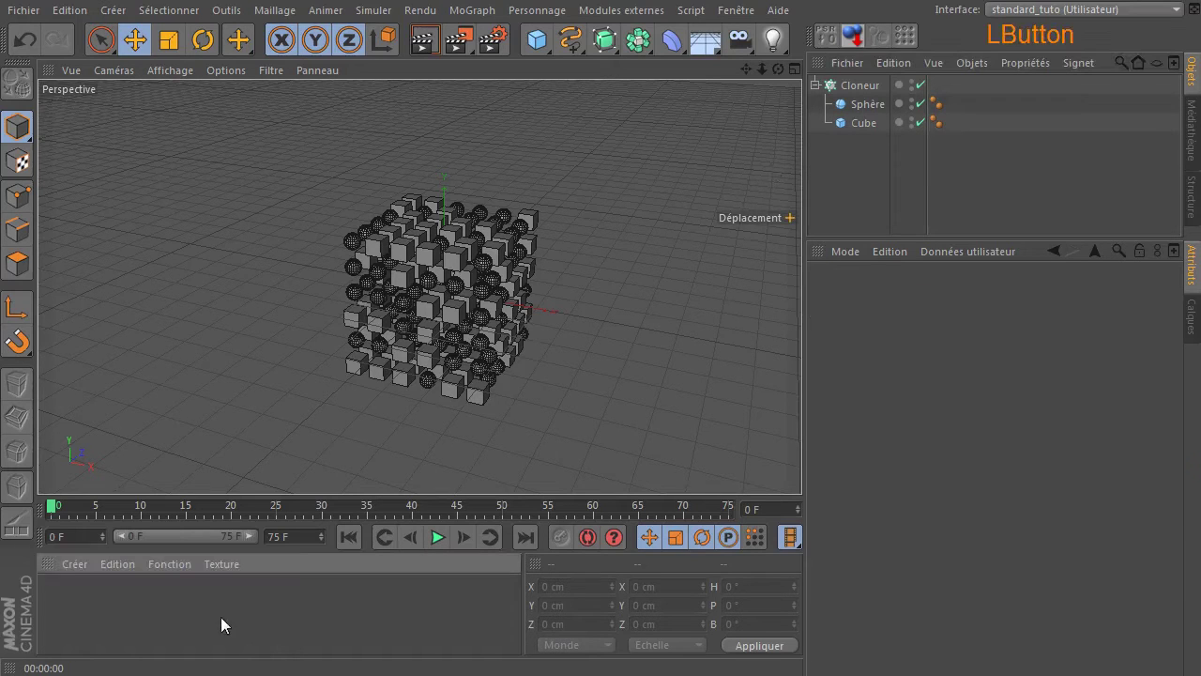
pyautogui.doubleClick(274, 627)
pyautogui.moveTo(67, 600); pyautogui.dragTo(850, 104)
pyautogui.moveTo(68, 600); pyautogui.dragTo(866, 123)
# - Disable the specularity channel (Spécularité) on both materials at once
pyautogui.moveTo(154, 586); pyautogui.dragTo(33, 623)
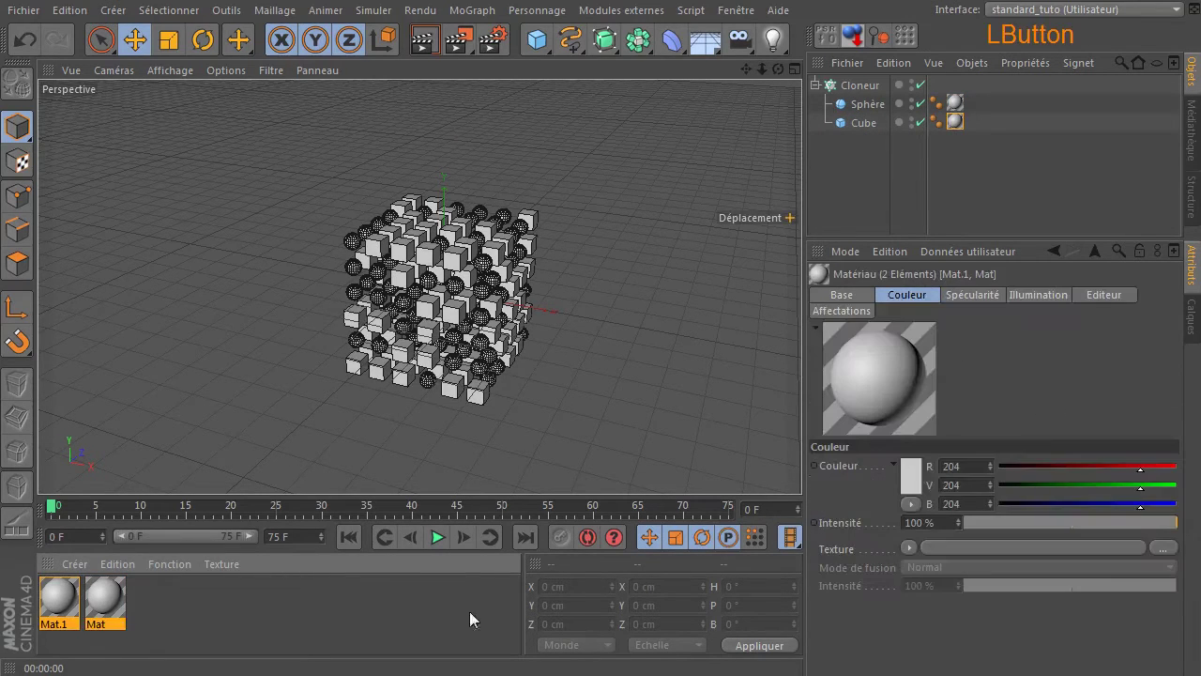
pyautogui.click(842, 295)
pyautogui.click(897, 587)
pyautogui.click(367, 580)
# - Set the colour of the spheres' material Mat to orange, RGB 255, 153, 0
pyautogui.click(111, 600)
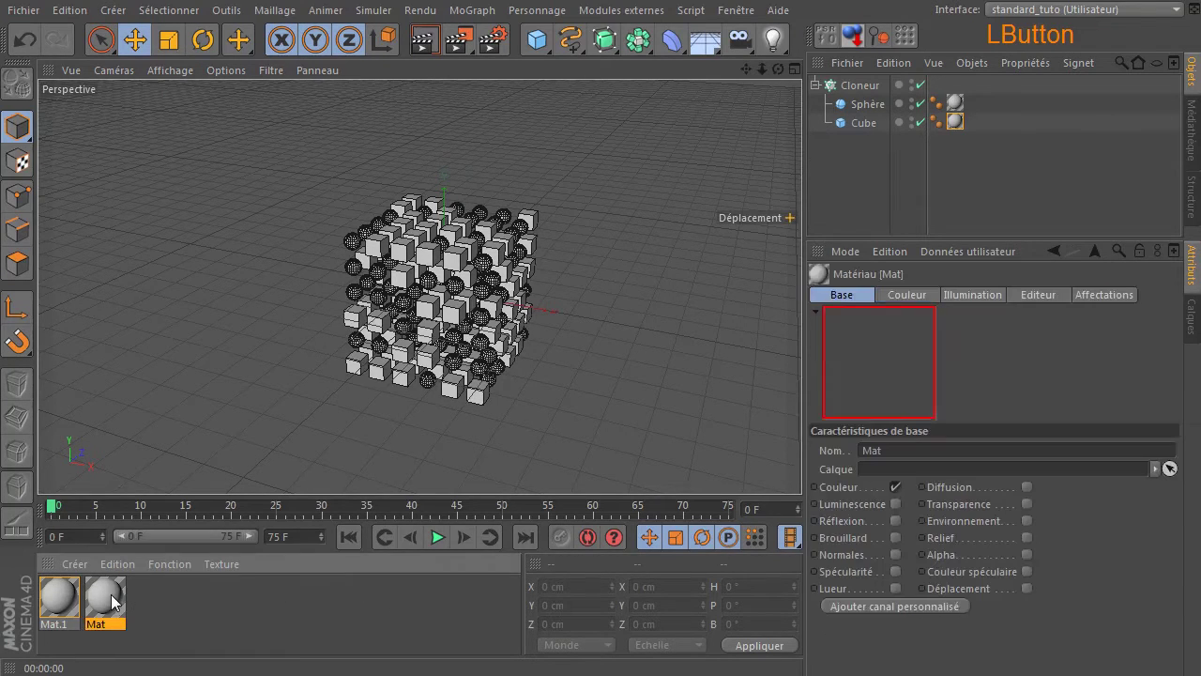
pyautogui.doubleClick(111, 601)
pyautogui.click(514, 207)
pyautogui.moveTo(503, 157); pyautogui.dragTo(471, 133)
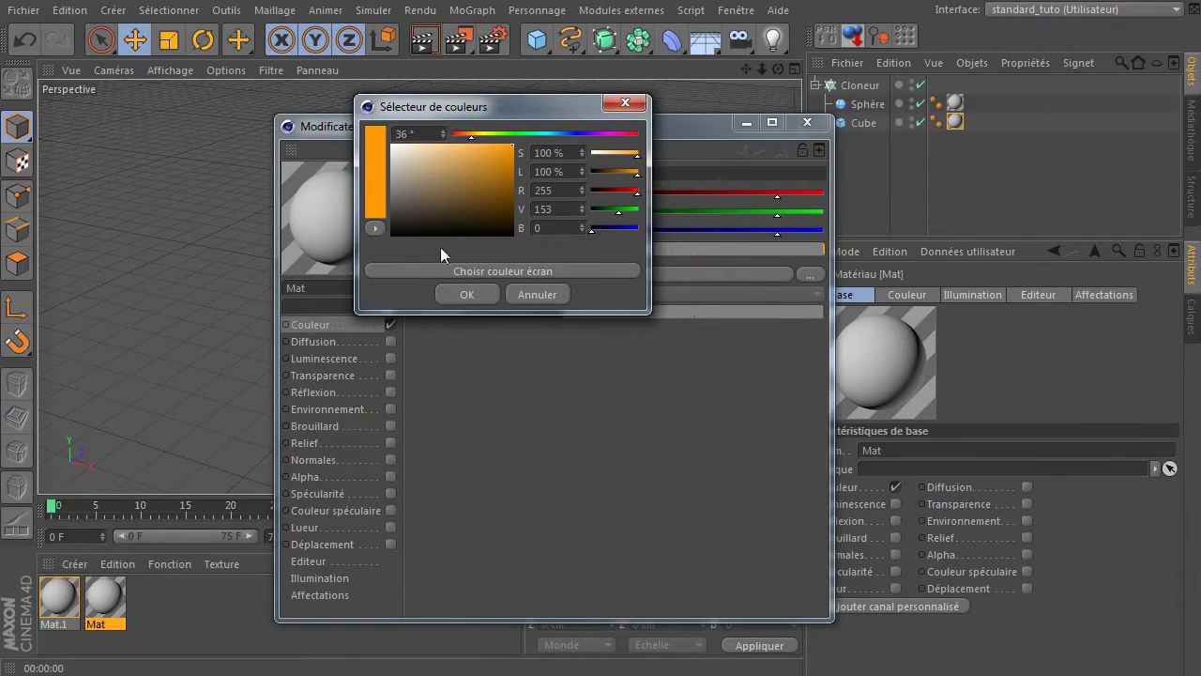
pyautogui.click(469, 295)
# - Set the colour of the cubes' material Mat.1 to blue, RGB 0, 123, 195, and close the material editor
pyautogui.click(59, 606)
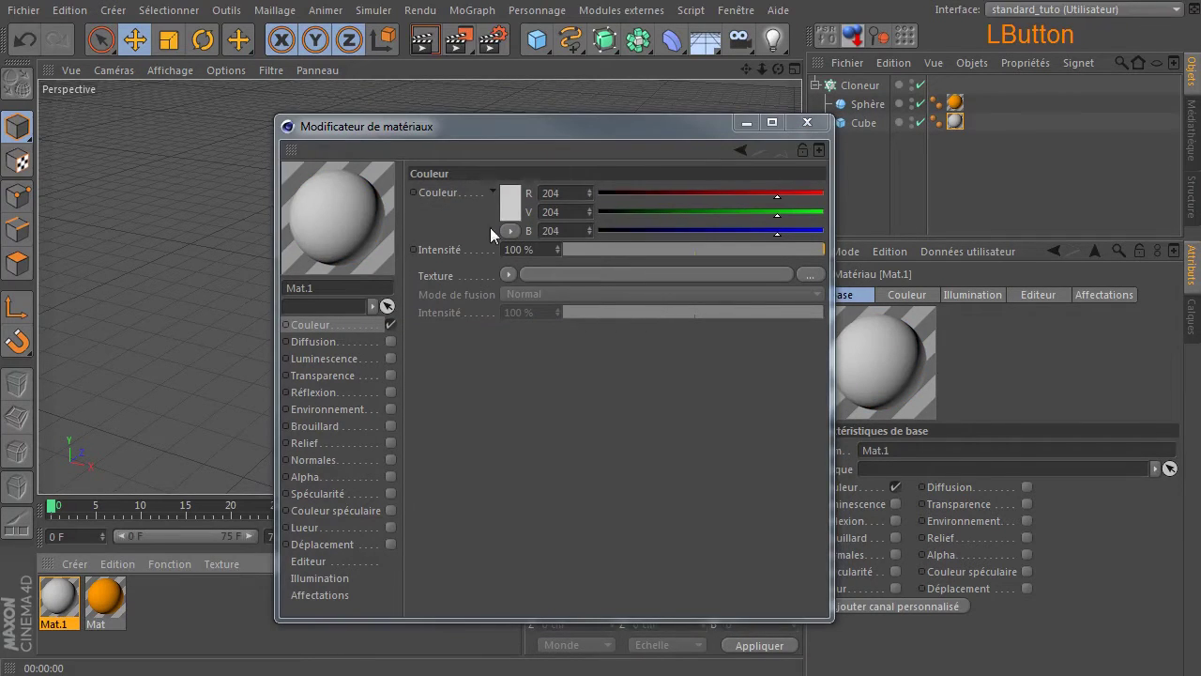
pyautogui.click(510, 202)
pyautogui.click(560, 120)
pyautogui.moveTo(560, 120)
pyautogui.mouseDown()
pyautogui.moveTo(547, 176)
pyautogui.moveTo(571, 152)
pyautogui.mouseUp()
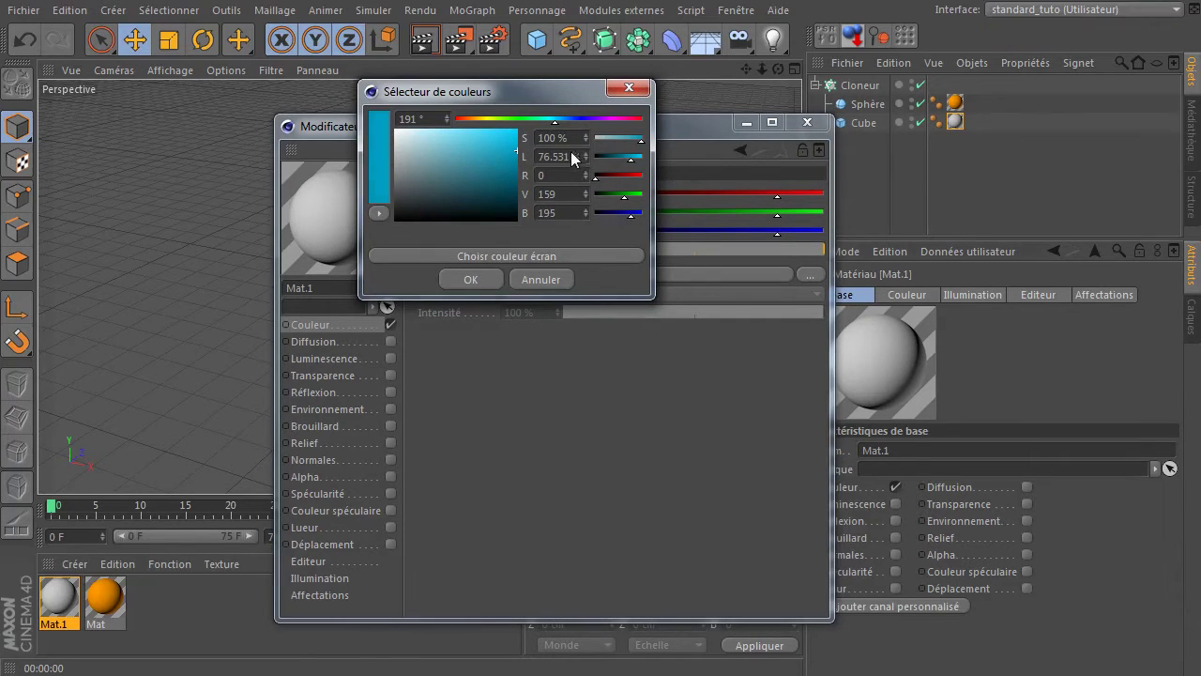
pyautogui.click(561, 118)
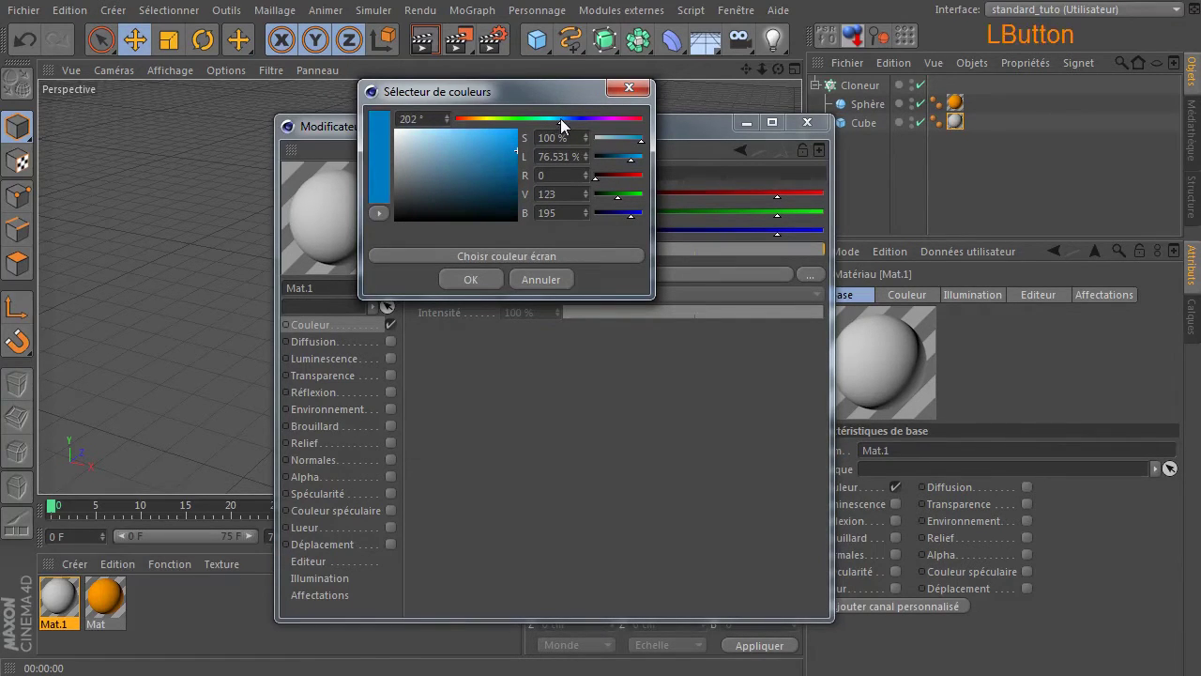
pyautogui.click(468, 276)
pyautogui.click(807, 122)
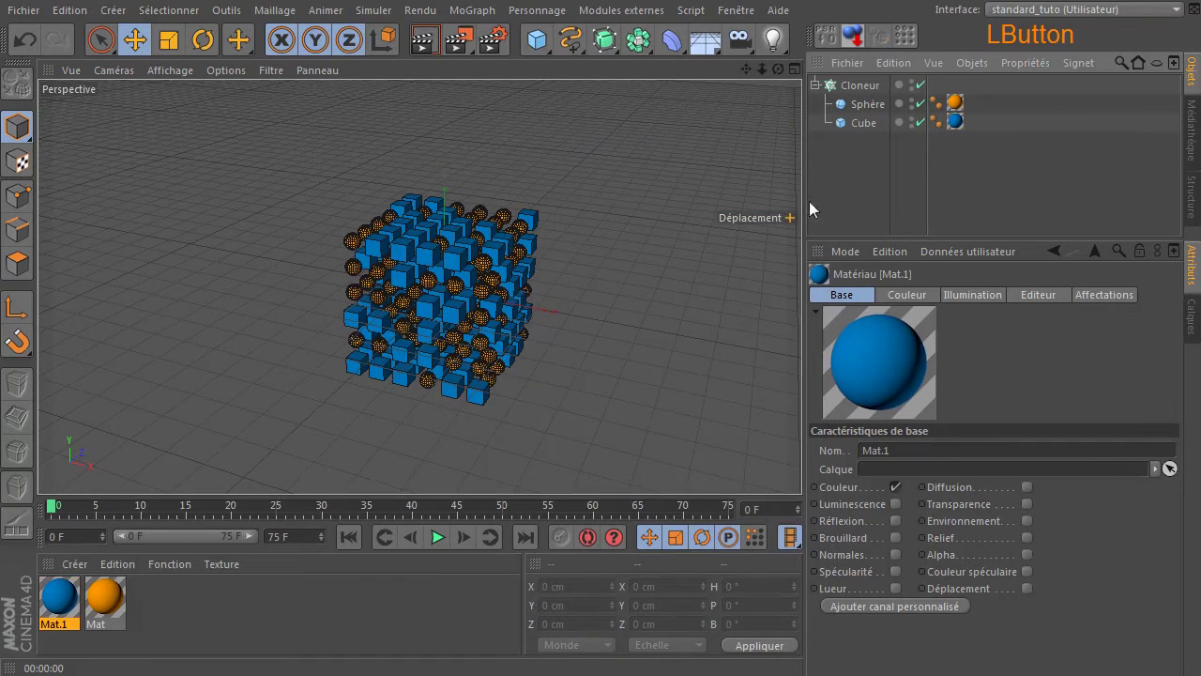
# - Render a preview of the coloured grid and view it from a lower, more frontal angle
pyautogui.click(423, 40)
pyautogui.click(858, 174)
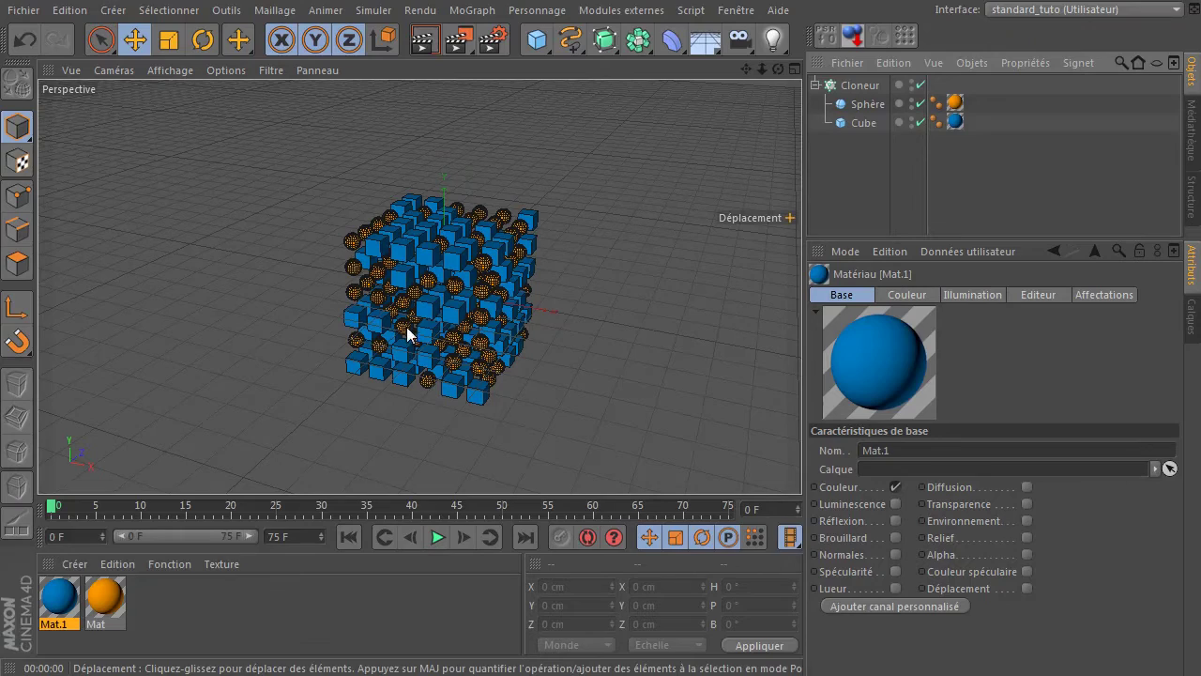
pyautogui.moveTo(778, 70); pyautogui.dragTo(609, 217)
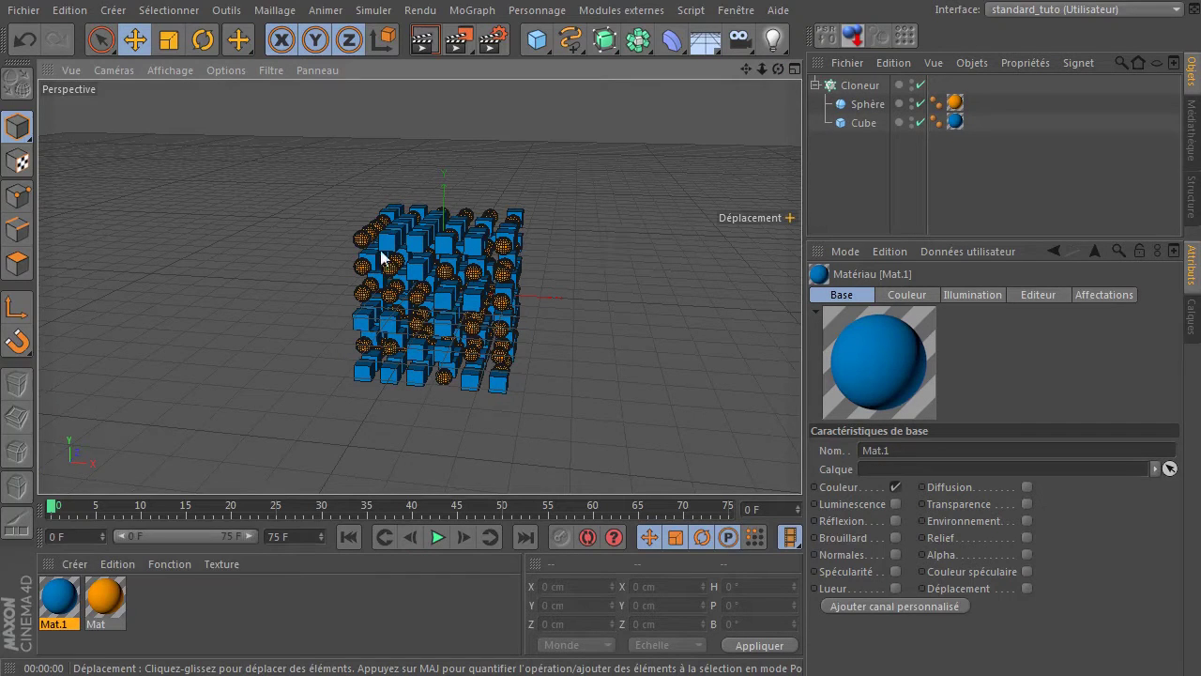
# - Add a Bend deformer (Incurvation) to the scene
pyautogui.click(671, 39)
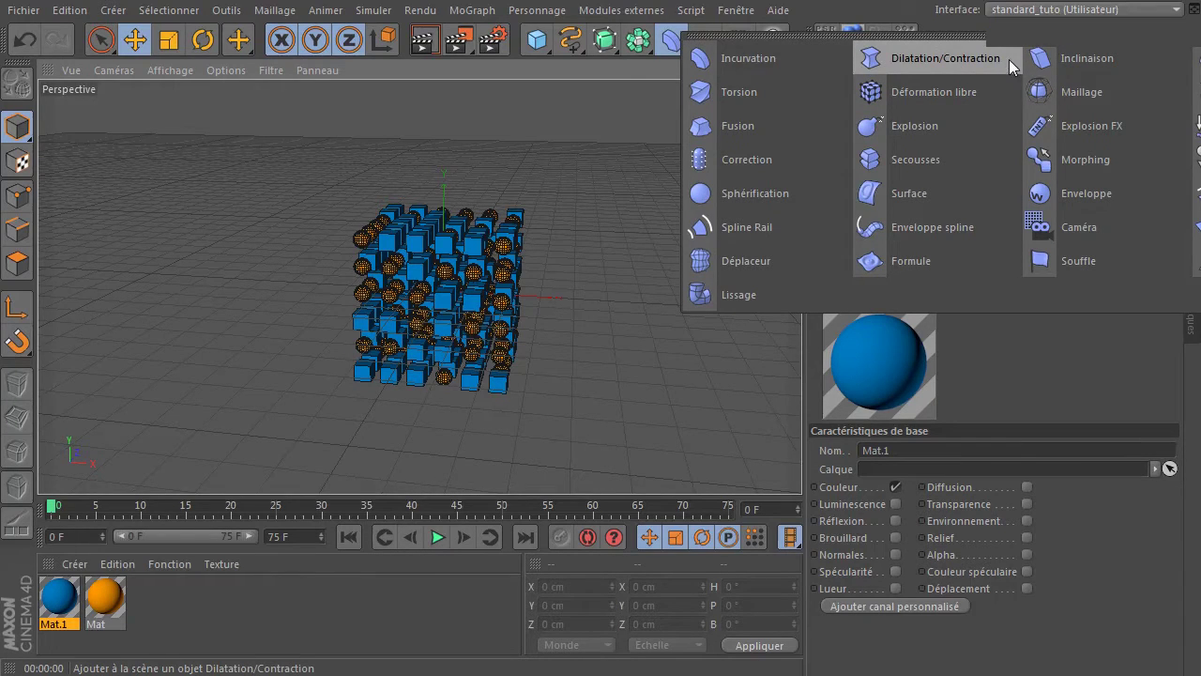
pyautogui.click(821, 64)
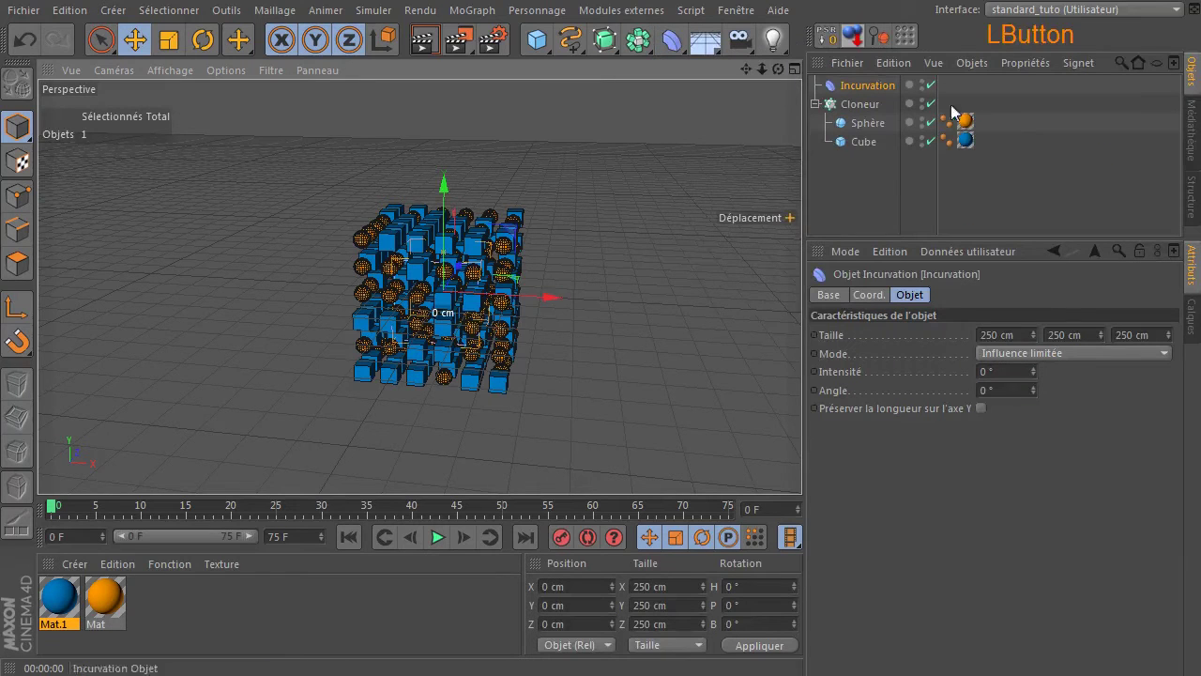
pyautogui.click(869, 86)
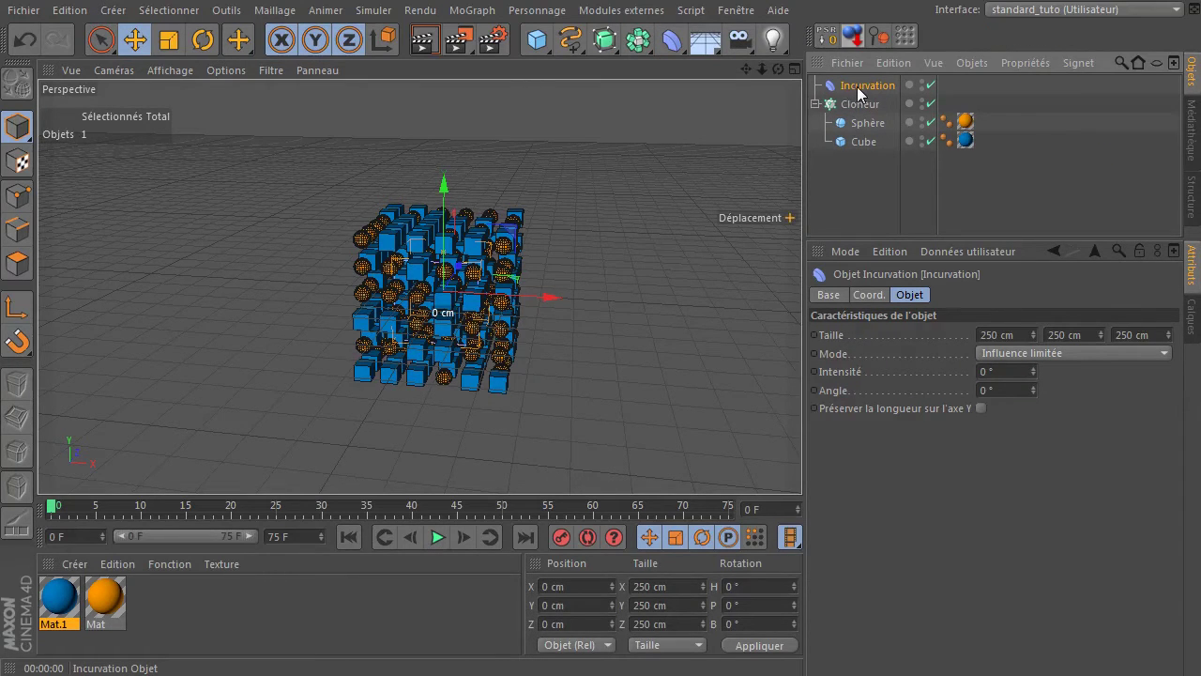
# - Set the Incurvation deformer's size to 500 cm on all three axes
pyautogui.click(1026, 331)
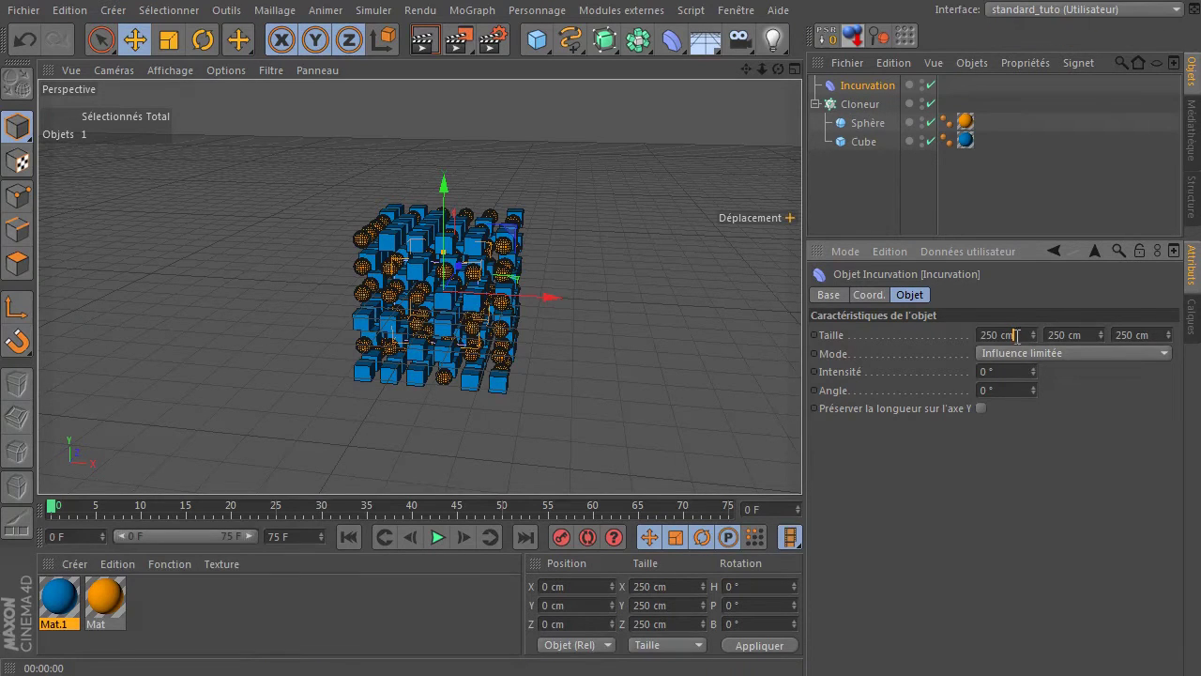
pyautogui.doubleClick(1017, 336)
pyautogui.write('500')
pyautogui.doubleClick(1070, 335)
pyautogui.write('500')
pyautogui.doubleClick(1136, 335)
pyautogui.write('500')
pyautogui.click(1046, 474)
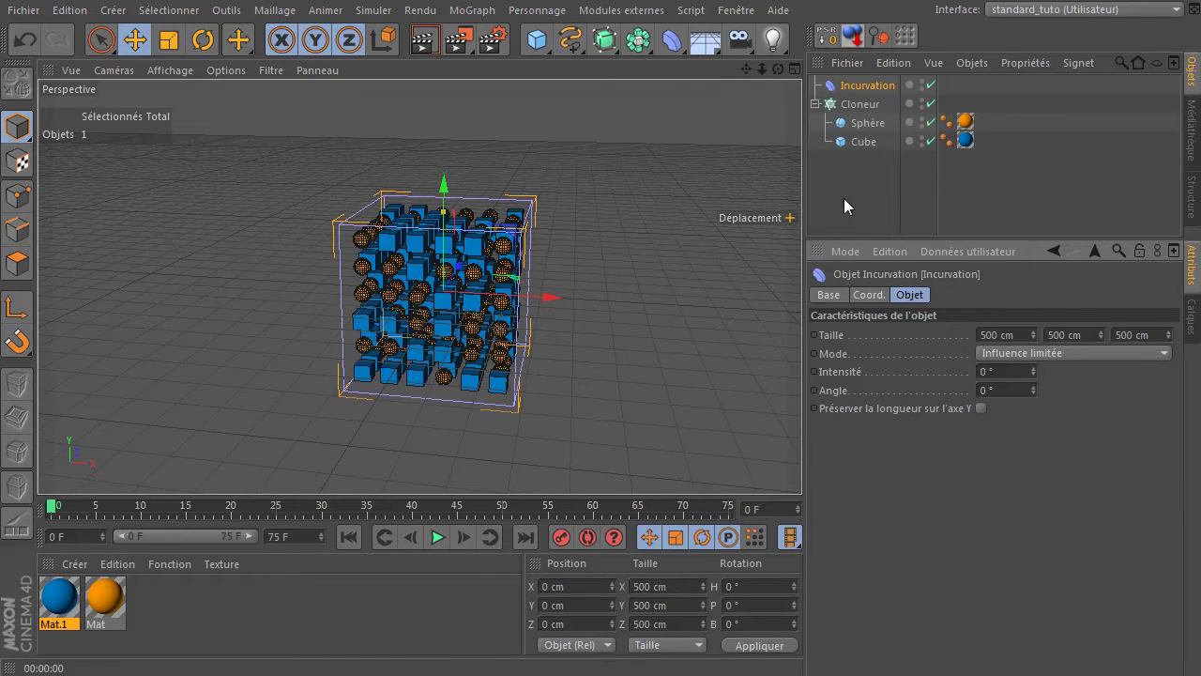
# - Set the Incurvation deformer's intensity to 60° and enable preserving the length along the Y axis
pyautogui.doubleClick(1013, 372)
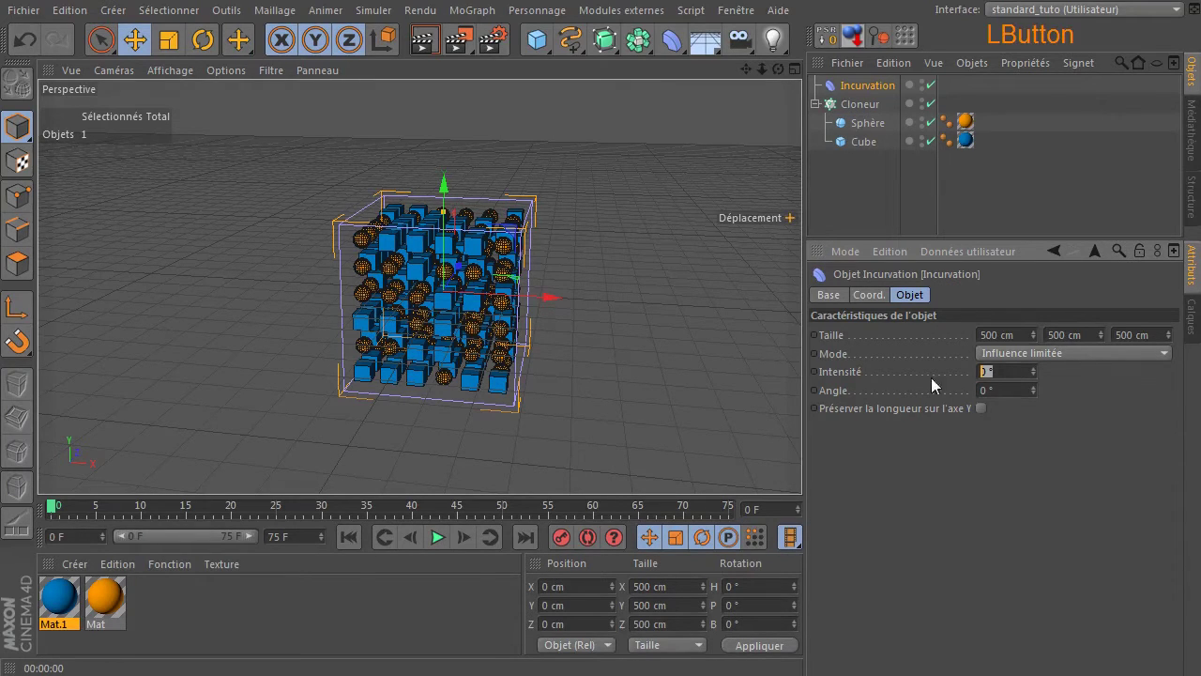
pyautogui.write('60')
pyautogui.click(1007, 501)
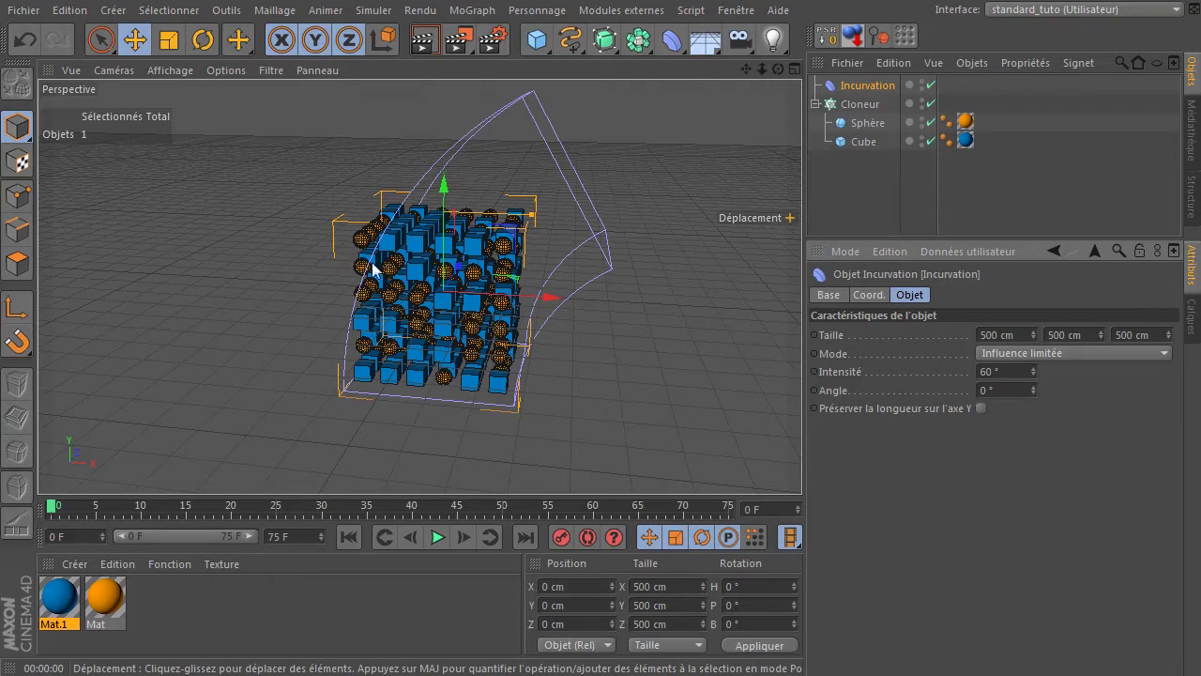
pyautogui.click(982, 409)
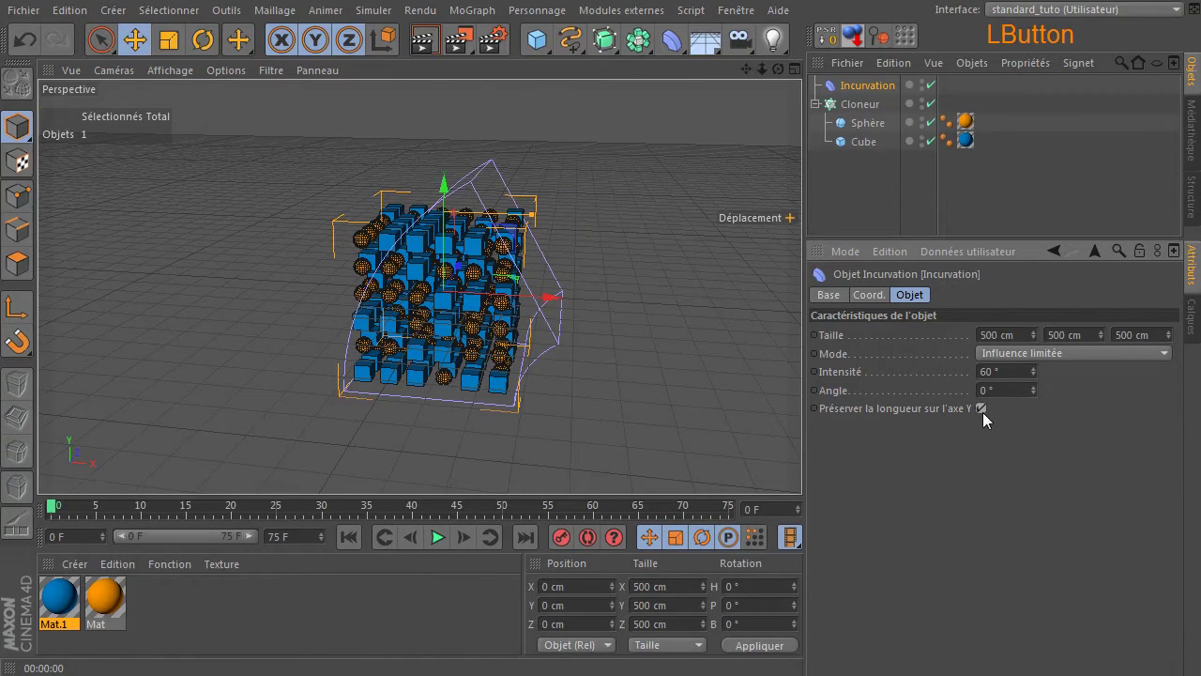
# - Group the Incurvation deformer and the Cloner under one null object and expand its hierarchy
pyautogui.click(854, 105)
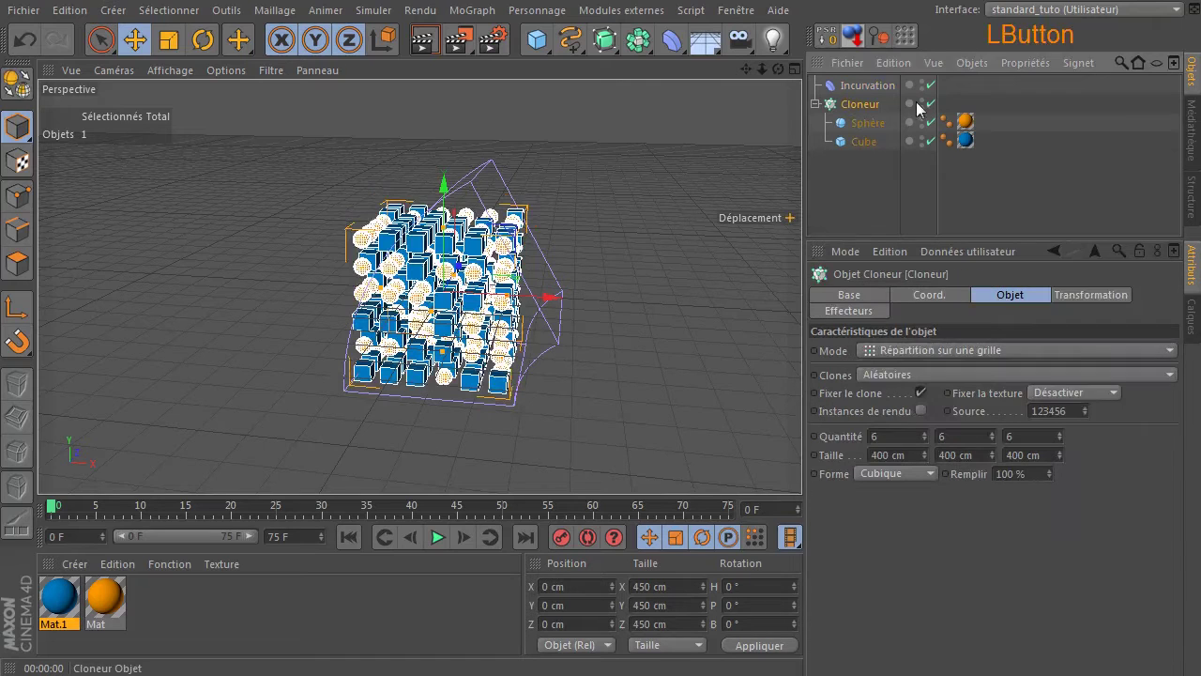
pyautogui.keyDown('ctrl'); pyautogui.click(871, 85); pyautogui.keyUp('ctrl')
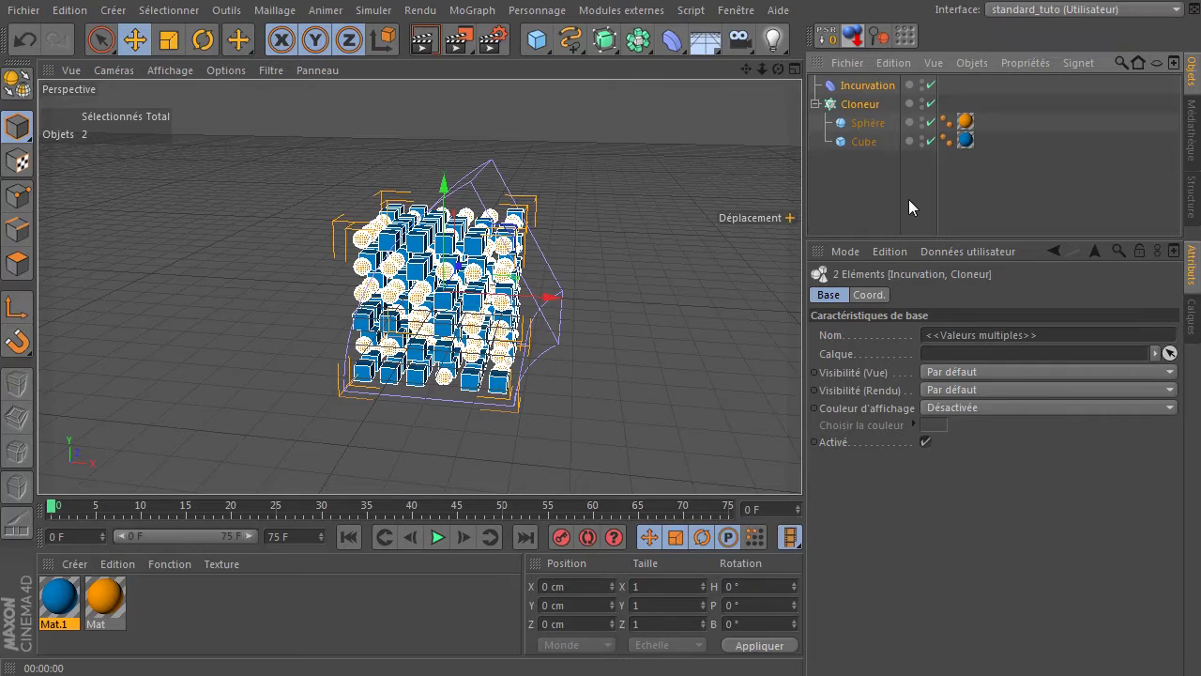
pyautogui.rightClick(845, 85)
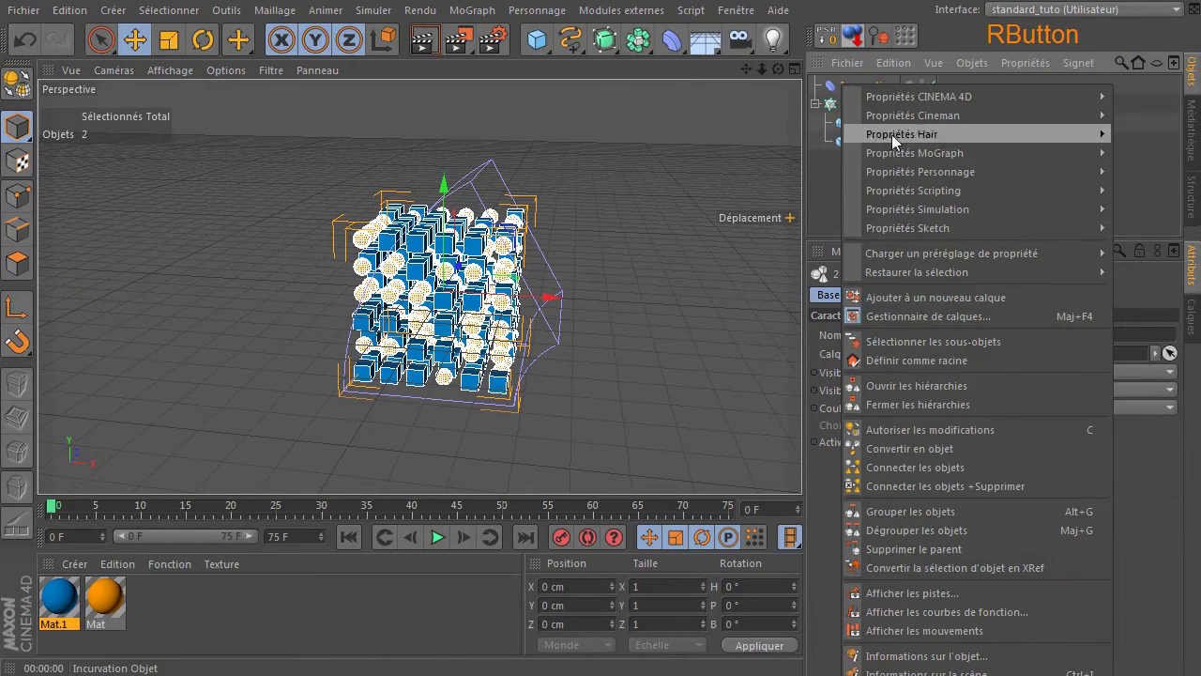
pyautogui.click(931, 506)
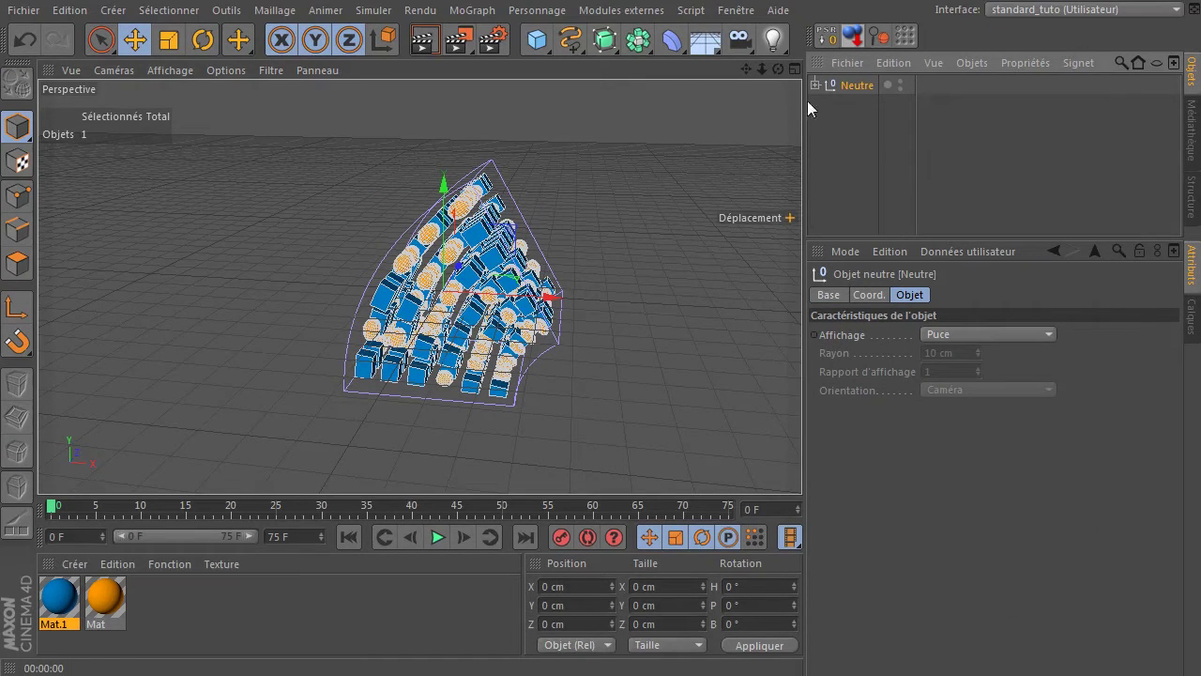
pyautogui.click(813, 85)
pyautogui.click(890, 106)
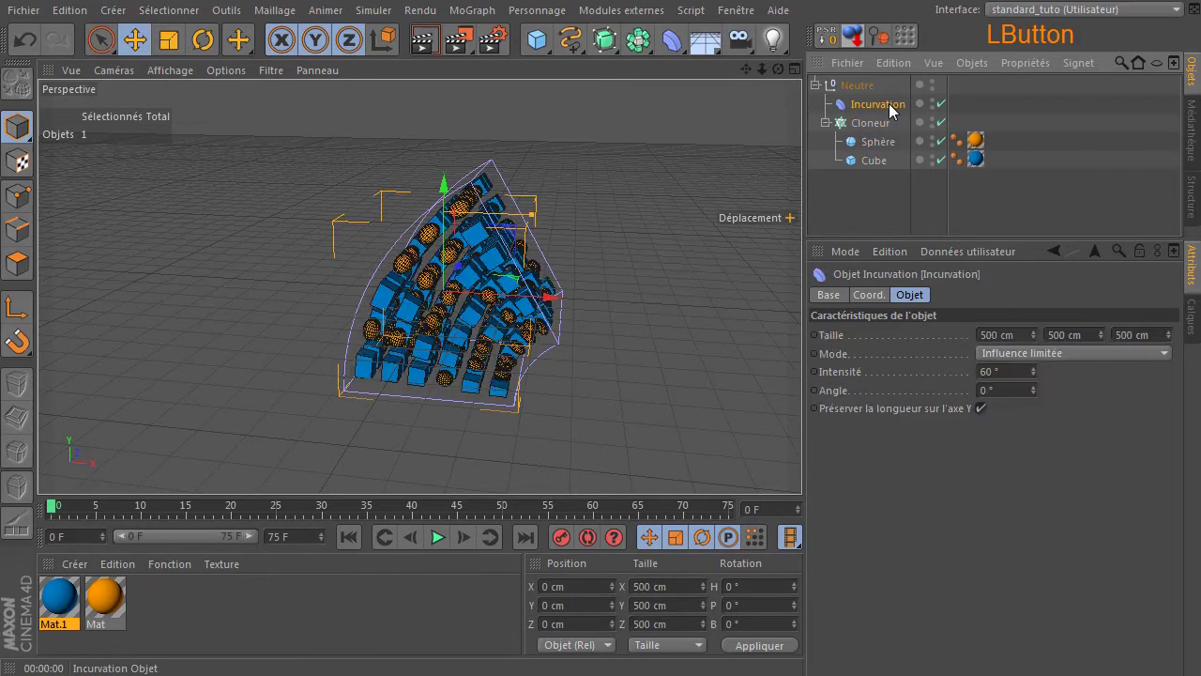
pyautogui.click(870, 123)
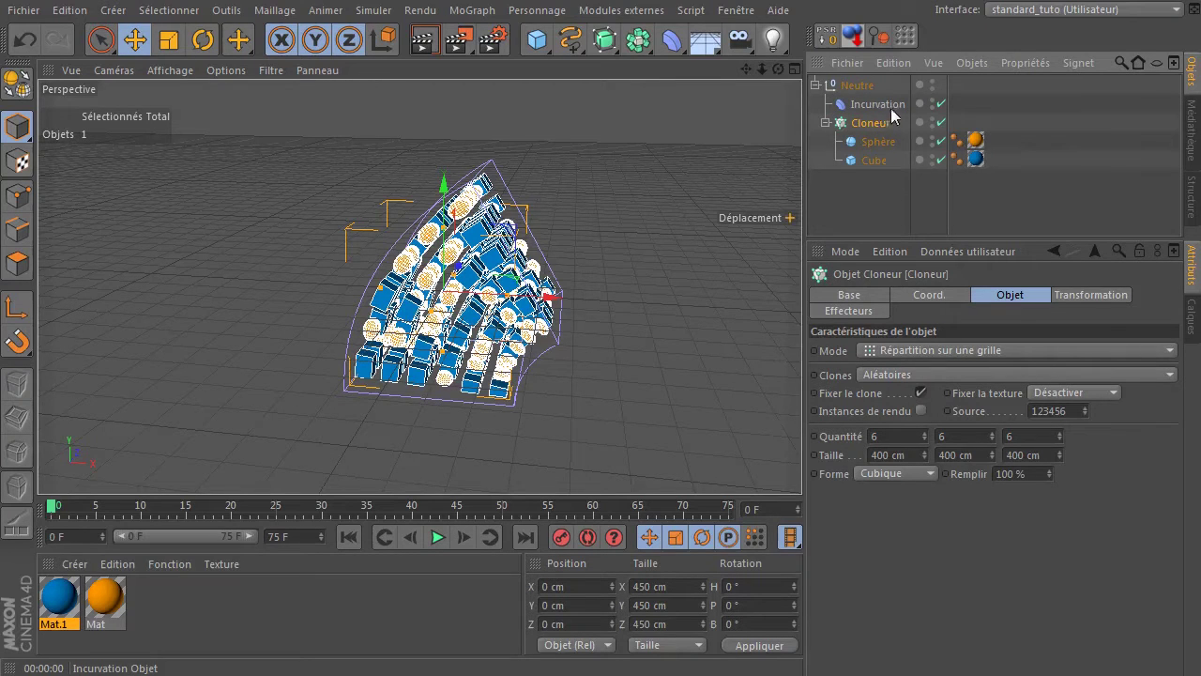
pyautogui.click(897, 205)
# - Examine up close how the Incurvation deformer affects the shapes of the individual sphere and cube clones
pyautogui.moveTo(778, 70)
pyautogui.mouseDown()
pyautogui.moveTo(778, 103)
pyautogui.moveTo(680, 102)
pyautogui.moveTo(746, 109)
pyautogui.moveTo(778, 92)
pyautogui.mouseUp()
pyautogui.scroll(8, 469, 206)
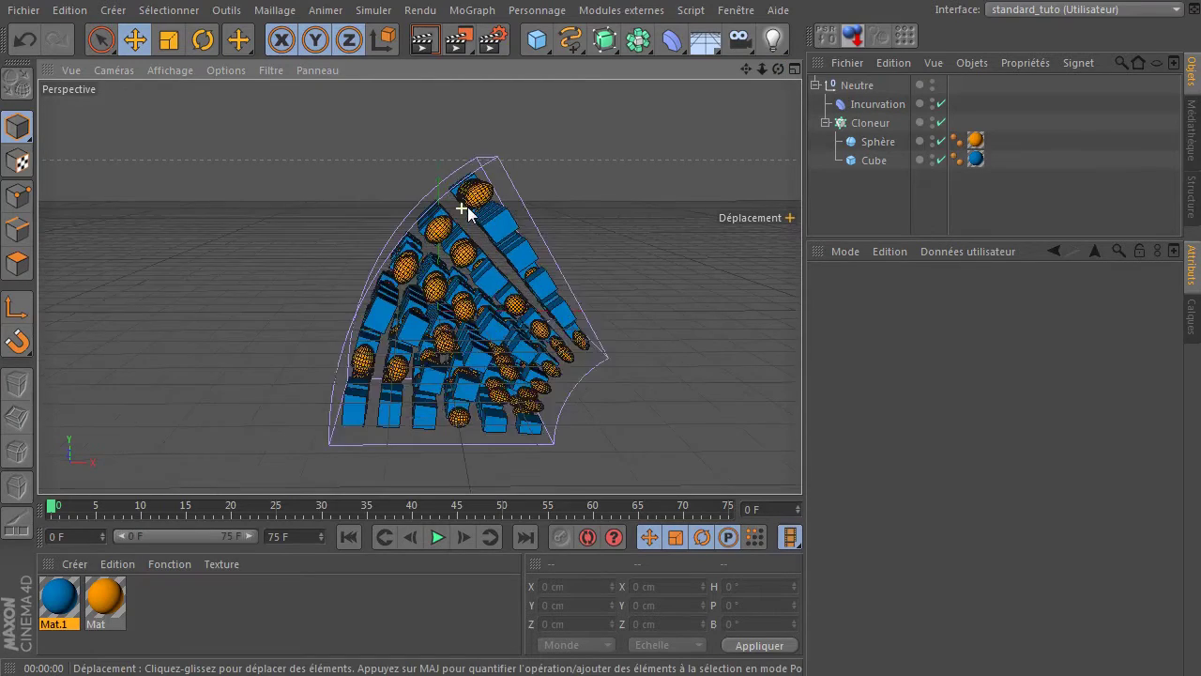
pyautogui.scroll(2, 470, 207)
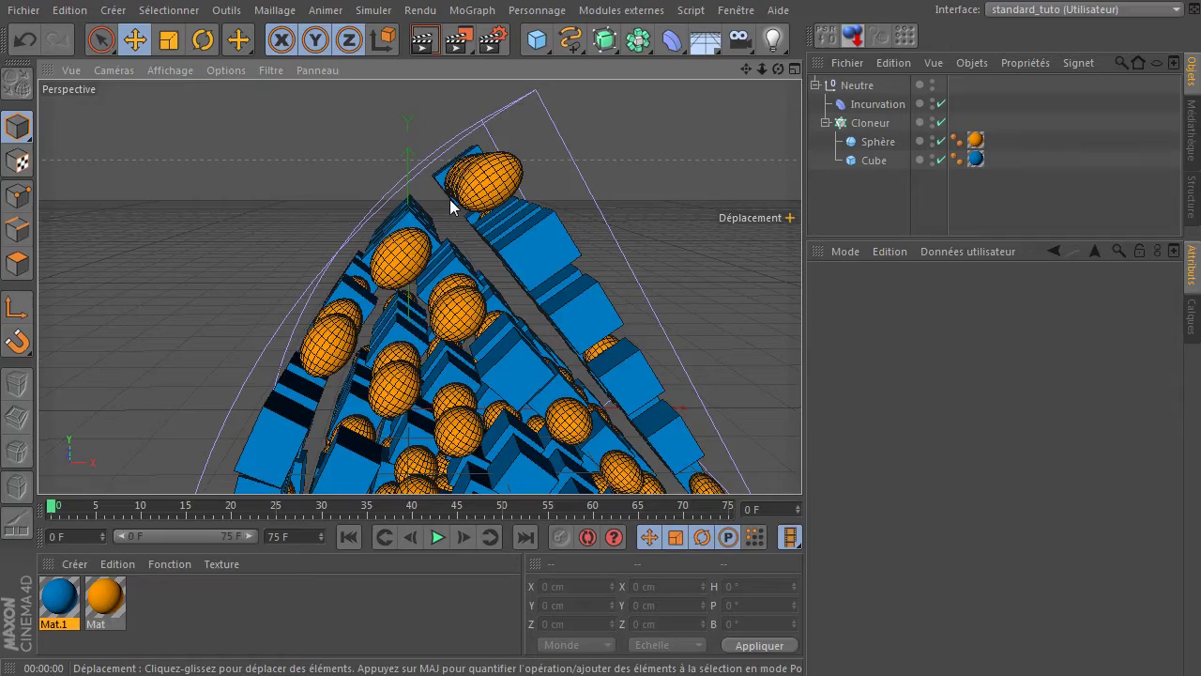
pyautogui.moveTo(766, 68); pyautogui.dragTo(650, 5)
pyautogui.scroll(5, 438, 272)
pyautogui.scroll(2, 466, 266)
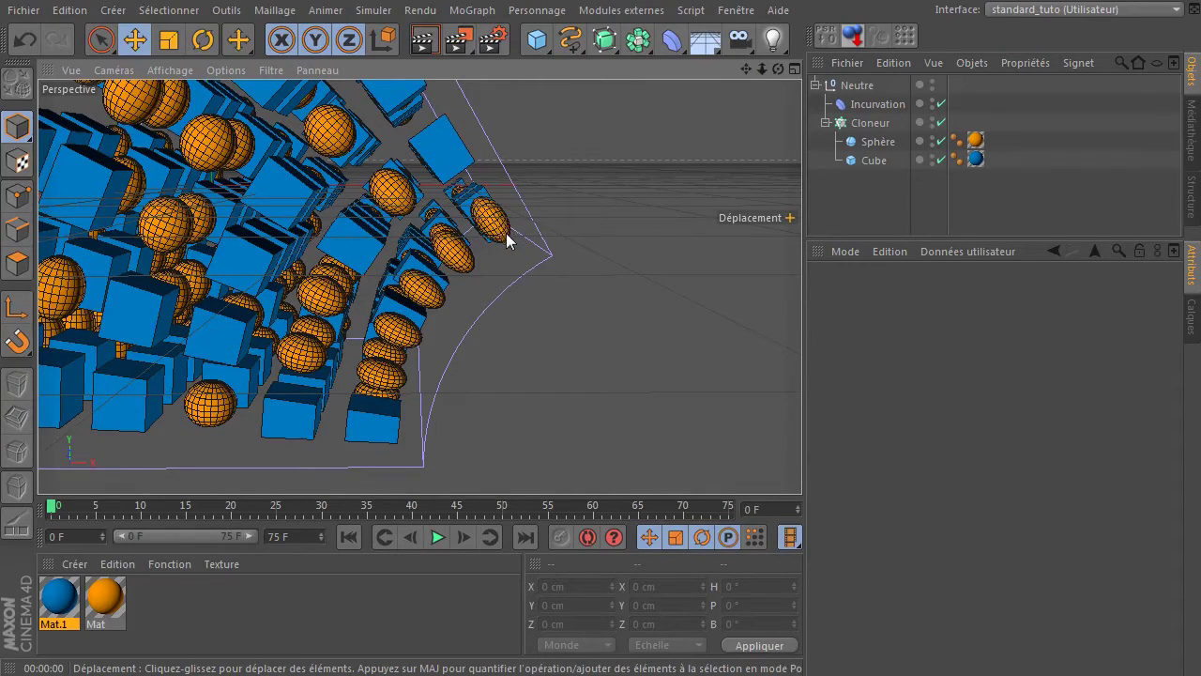
pyautogui.scroll(-3, 534, 293)
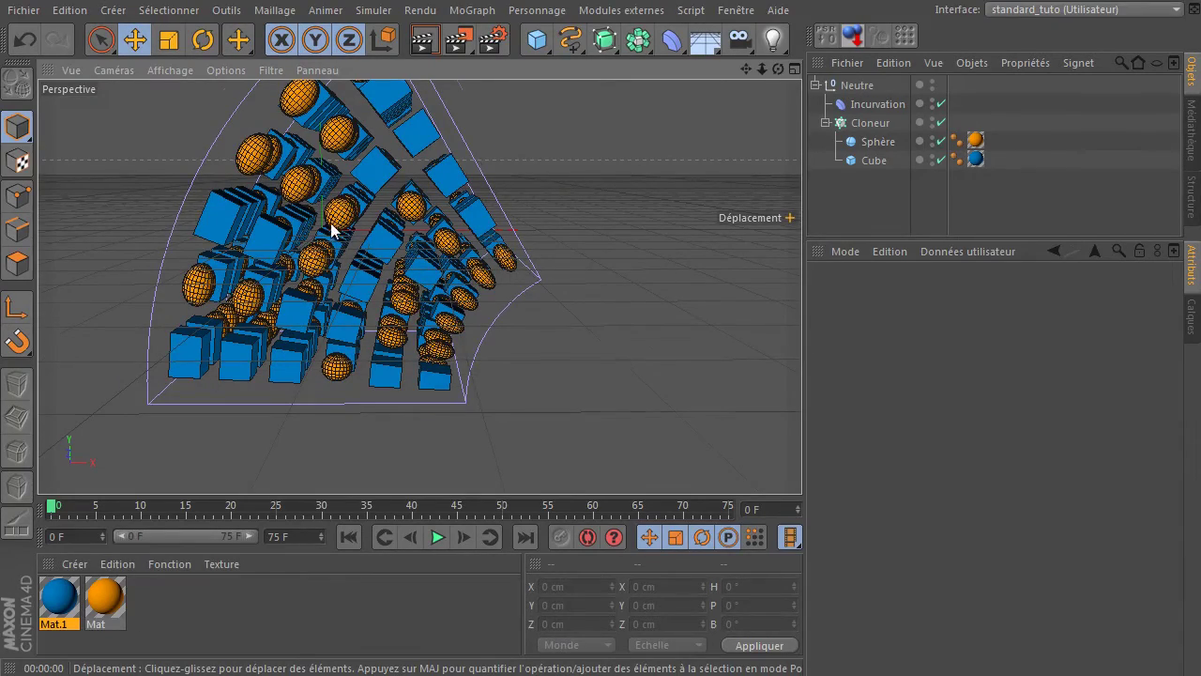
pyautogui.scroll(5, 333, 225)
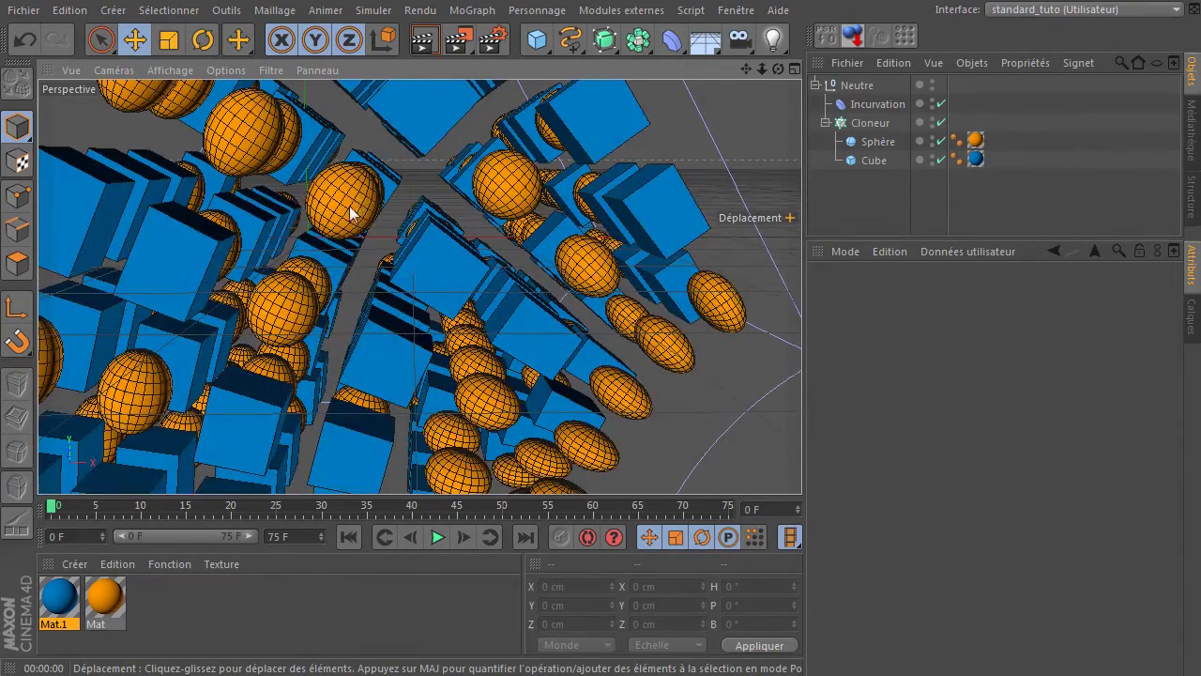
pyautogui.scroll(-5, 355, 230)
pyautogui.scroll(-2, 333, 211)
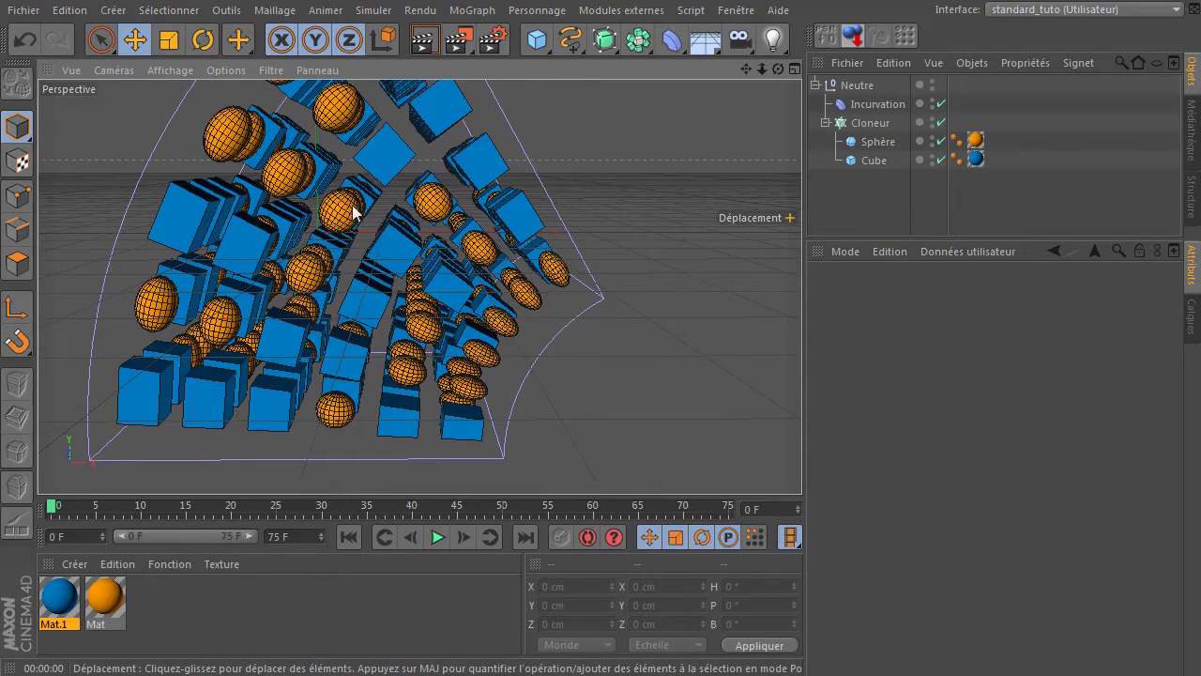
pyautogui.scroll(-1, 357, 207)
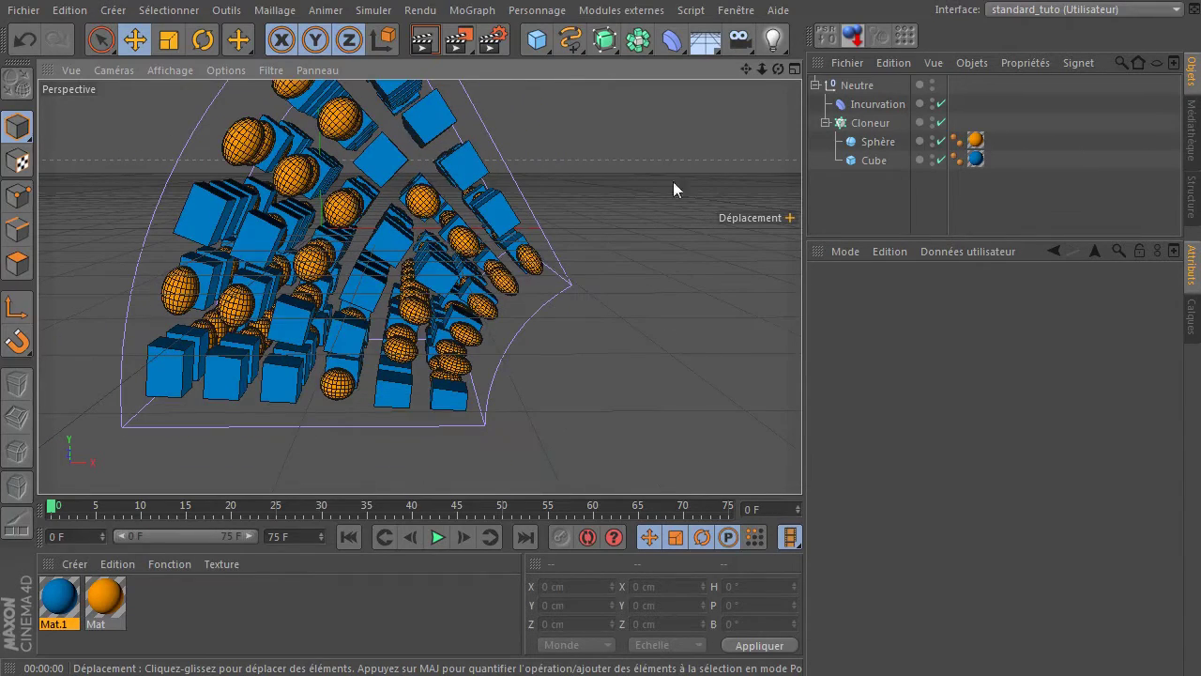
# - Try wrapping the Sphere and the Cube each in its own null inside the Cloner
pyautogui.moveTo(778, 68); pyautogui.dragTo(816, 80)
pyautogui.moveTo(393, 254); pyautogui.dragTo(480, 301)
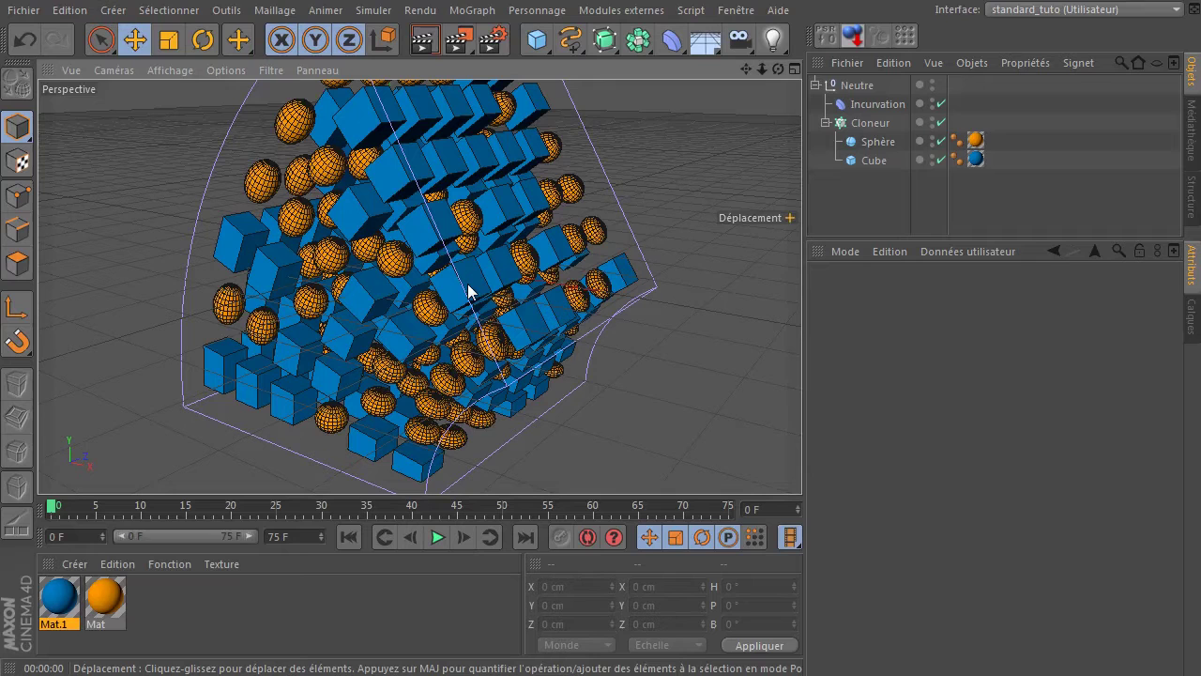
pyautogui.click(876, 142)
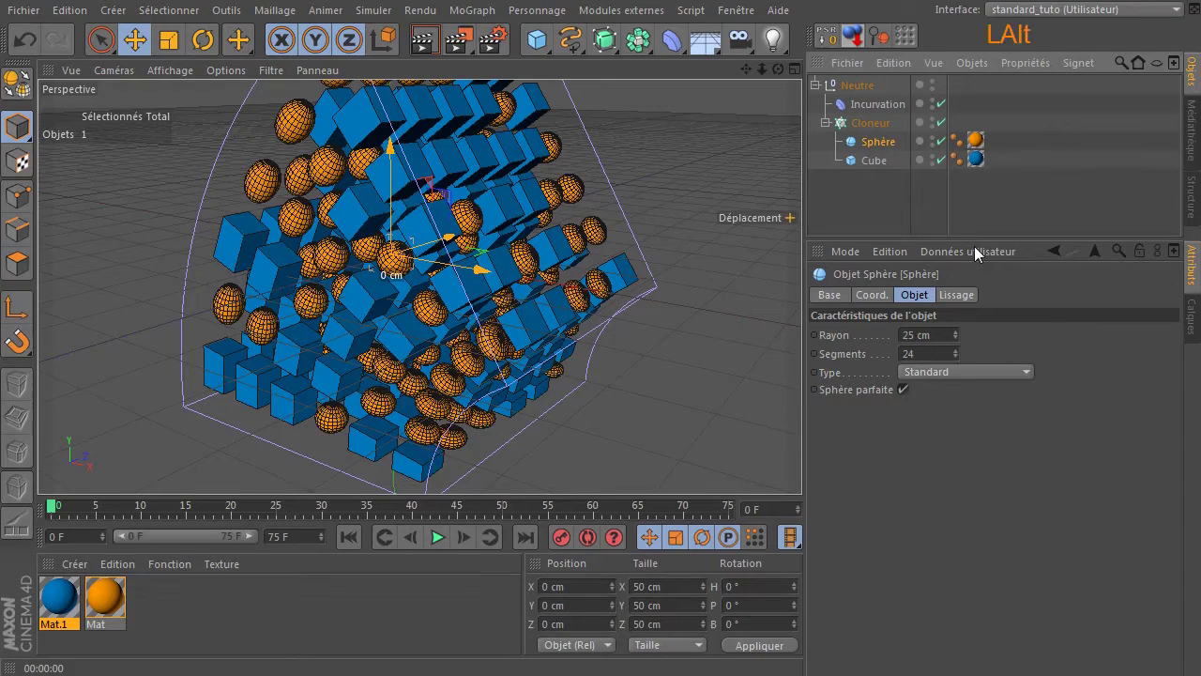
pyautogui.hotkey('alt', 'g')
pyautogui.click(870, 162)
pyautogui.hotkey('alt', 'g')
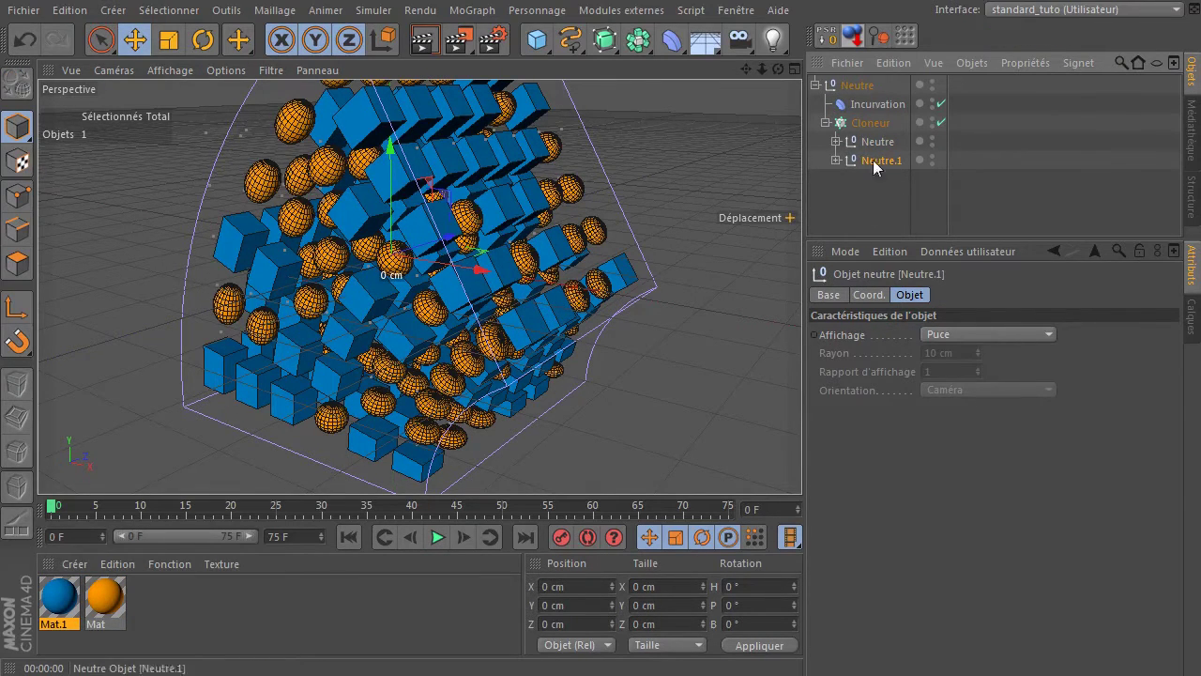
# - Play the animation briefly from the first frame, rewind it, and inspect the Cloner's two nulls and their children
pyautogui.click(348, 538)
pyautogui.click(436, 538)
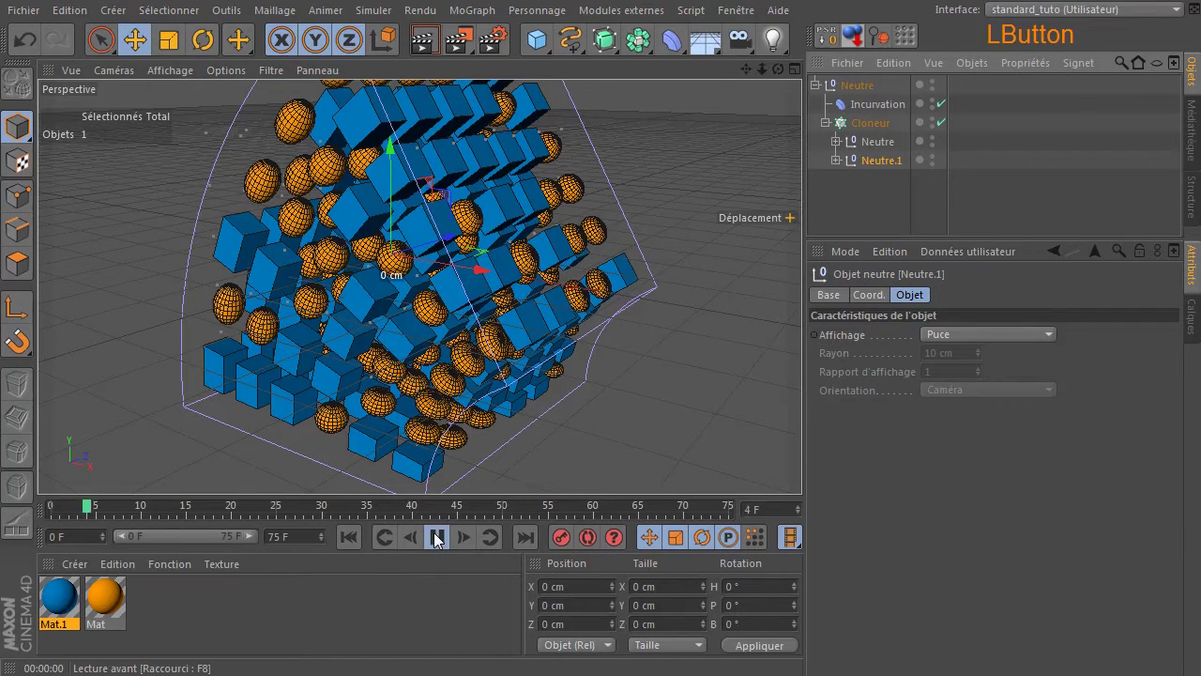
pyautogui.click(348, 537)
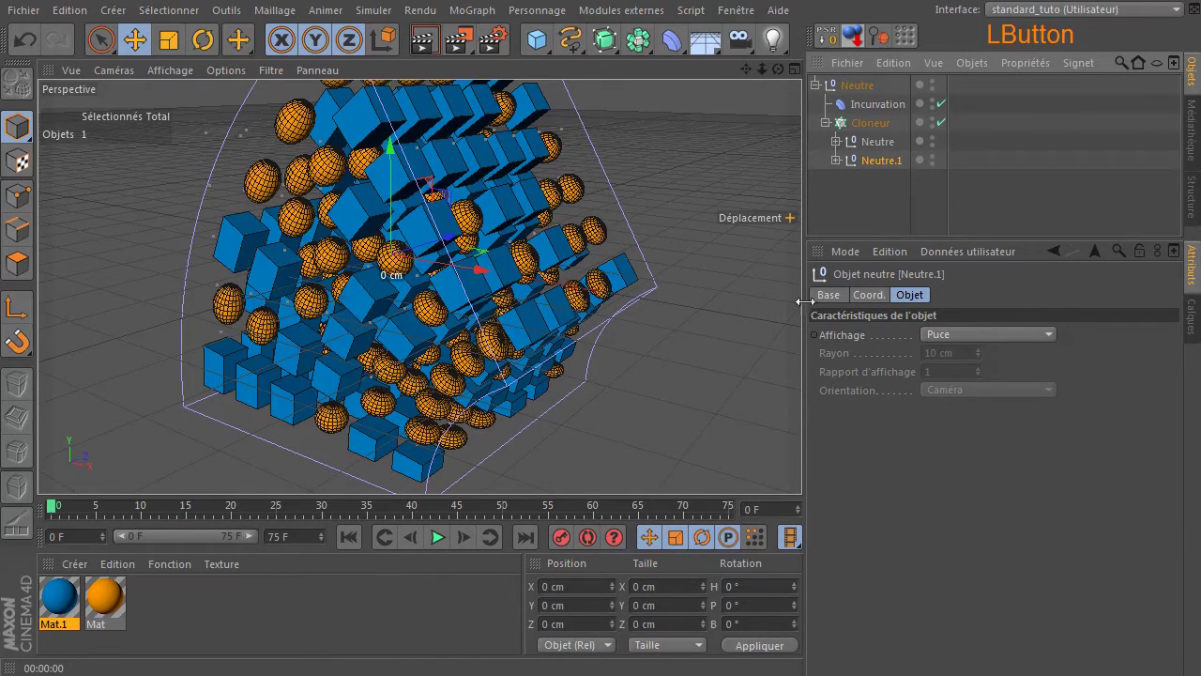
pyautogui.click(837, 141)
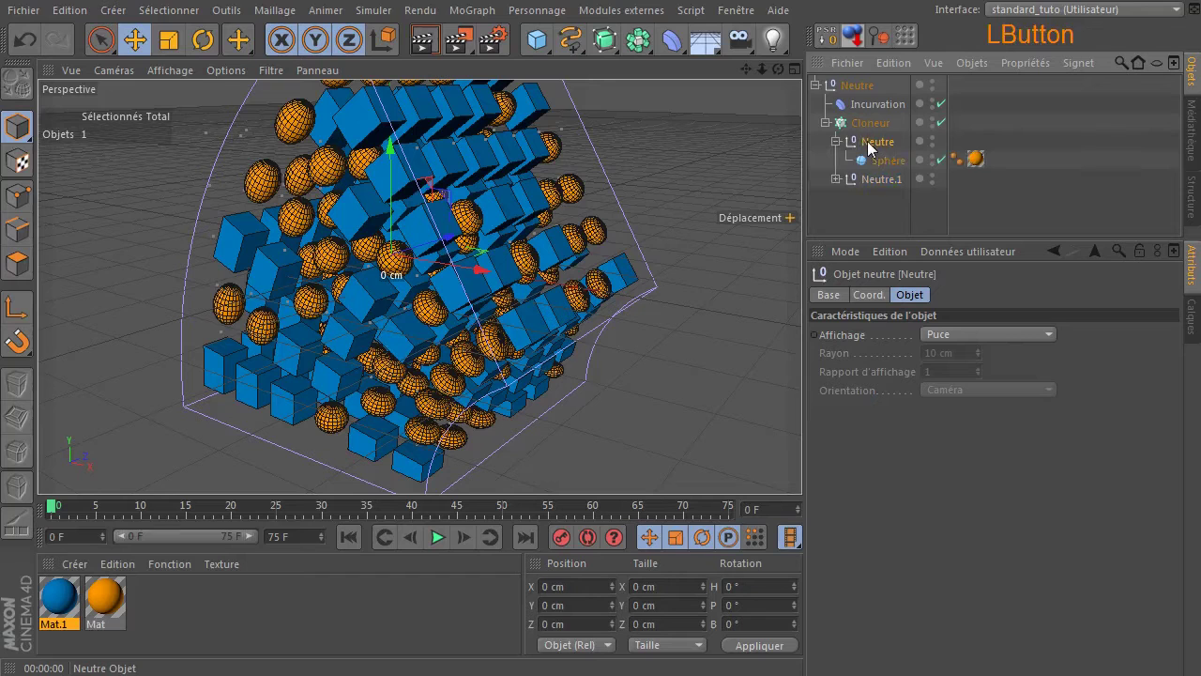
pyautogui.click(879, 125)
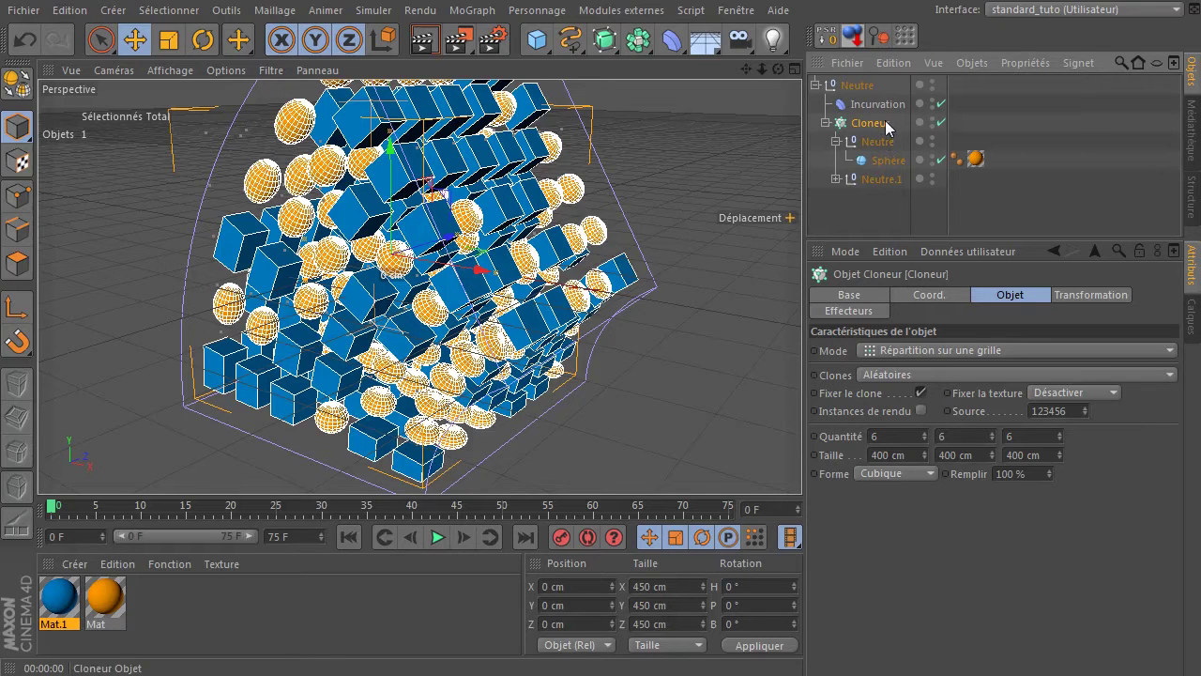
pyautogui.click(880, 122)
pyautogui.click(888, 145)
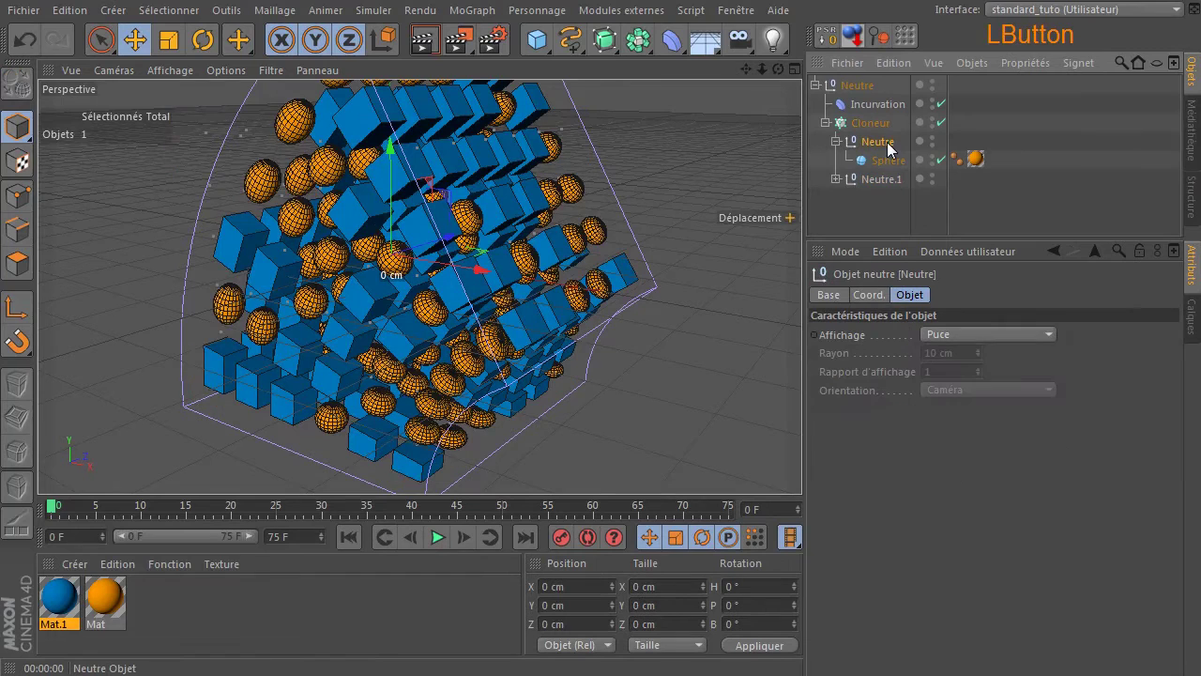
pyautogui.click(881, 161)
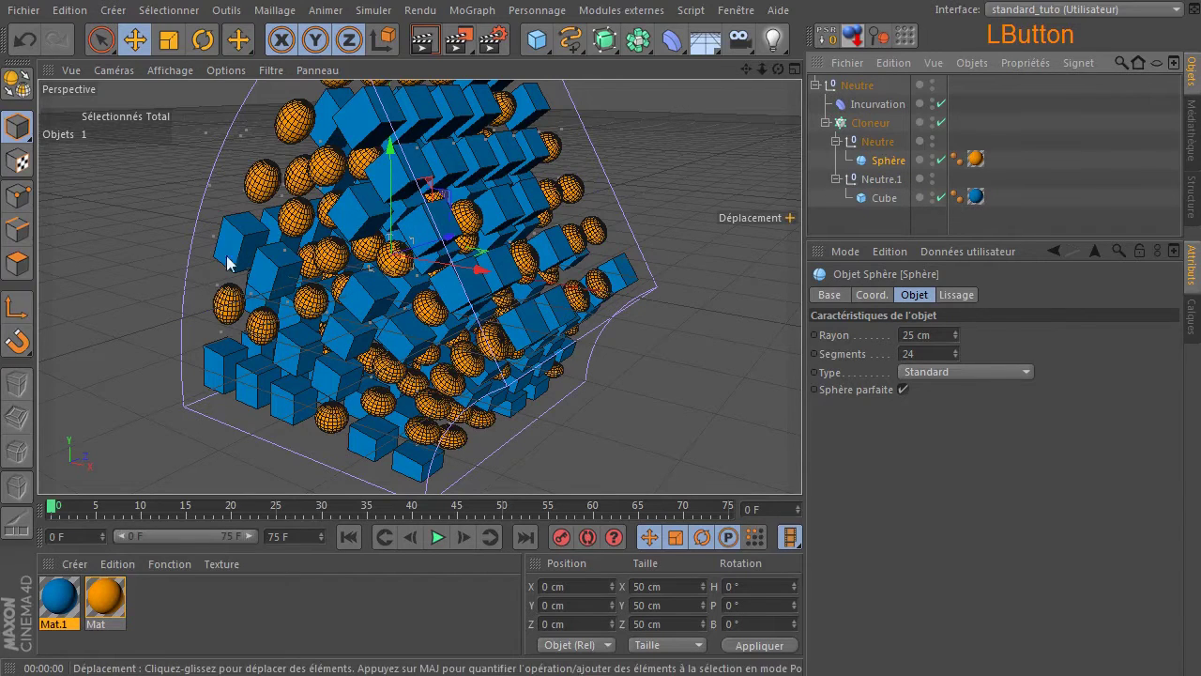
# - Place the Sphere and Cube directly under the Cloner again and delete the two leftover nulls
pyautogui.moveTo(887, 161)
pyautogui.mouseDown()
pyautogui.moveTo(897, 133)
pyautogui.moveTo(885, 144)
pyautogui.mouseUp()
pyautogui.moveTo(861, 200)
pyautogui.mouseDown()
pyautogui.moveTo(885, 158)
pyautogui.moveTo(883, 201)
pyautogui.mouseUp()
pyautogui.press('Delete')
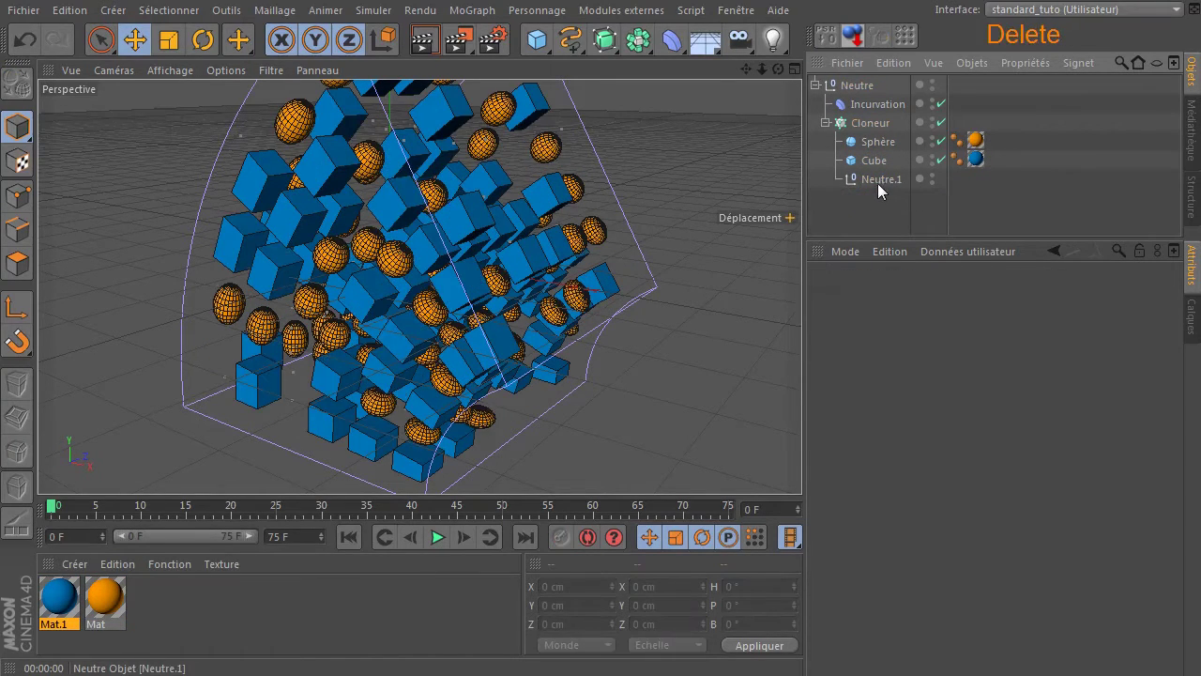
pyautogui.click(877, 183)
pyautogui.press('Delete')
pyautogui.click(879, 206)
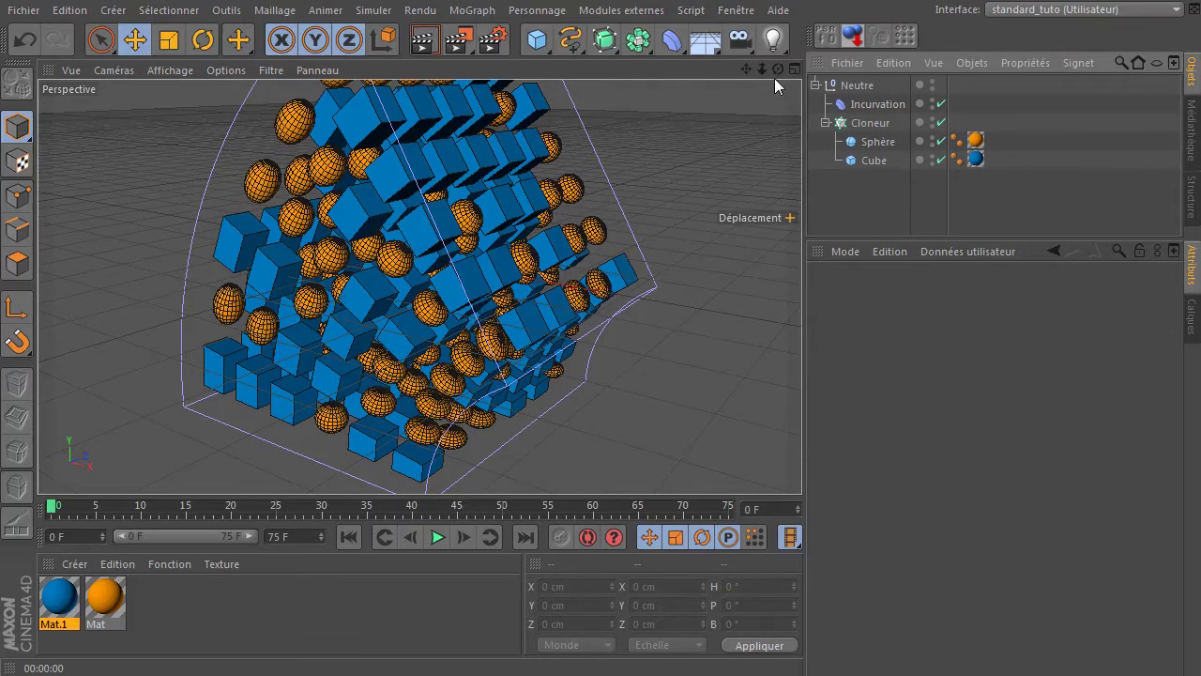
# - Review the object settings of the Sphere, the Cube and the Cloner along with the available MoGraph objects
pyautogui.moveTo(763, 70); pyautogui.dragTo(421, 287)
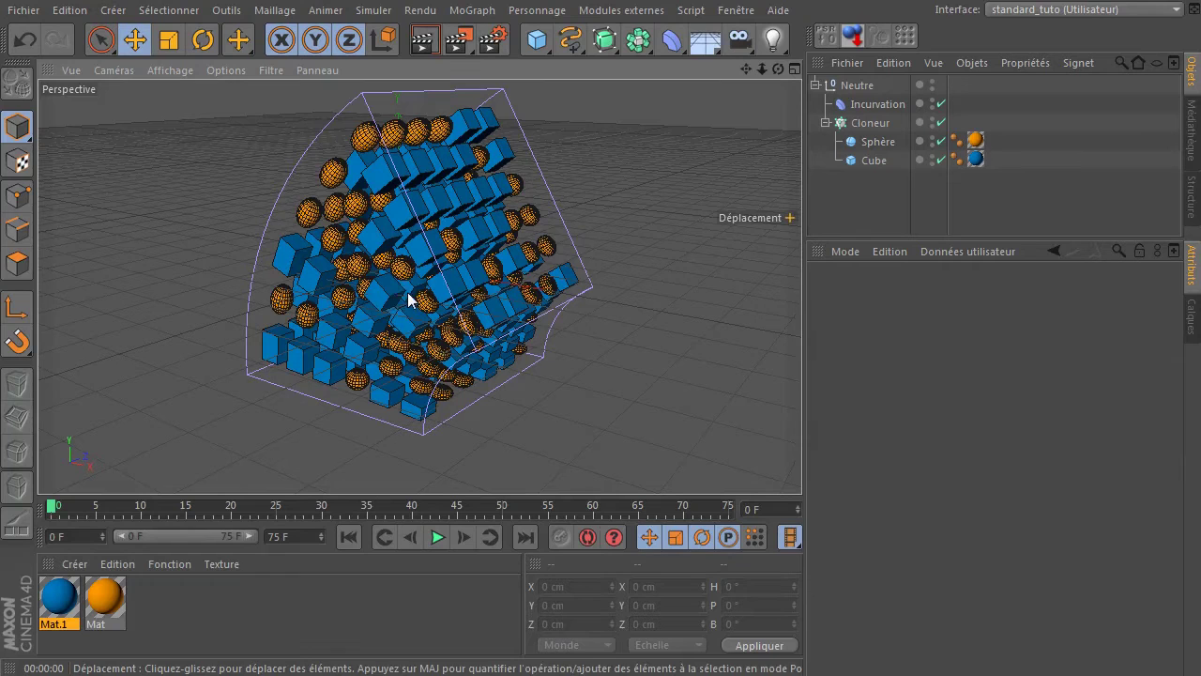
pyautogui.click(878, 142)
pyautogui.click(874, 161)
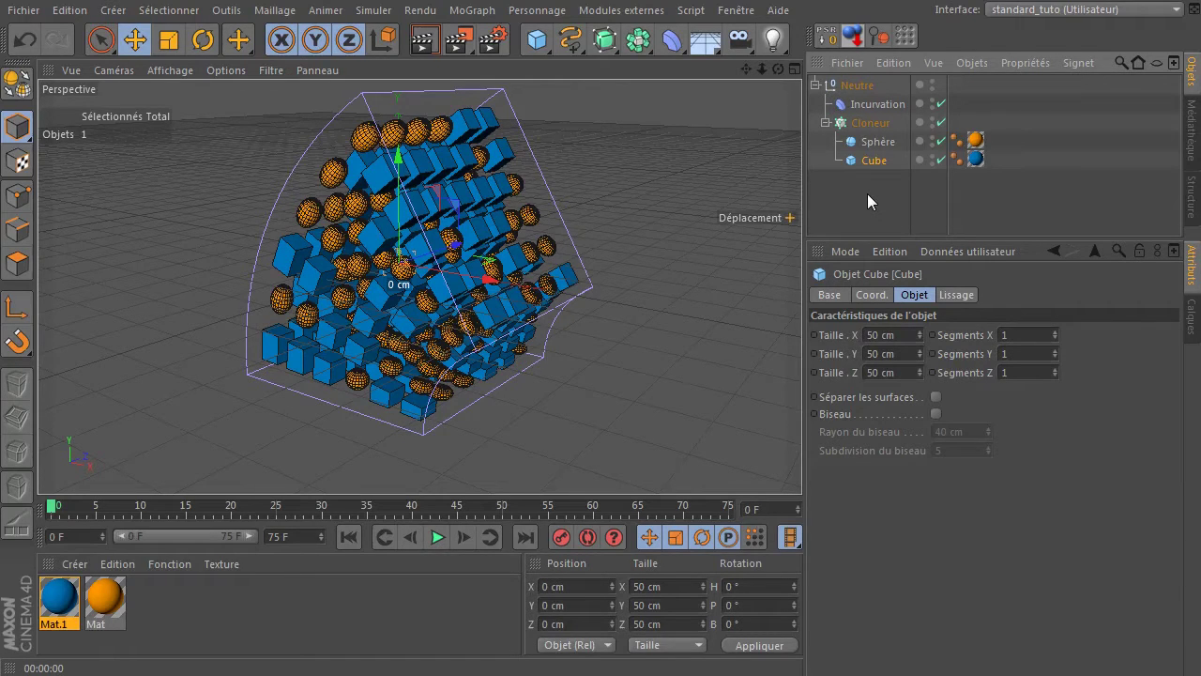
pyautogui.click(869, 123)
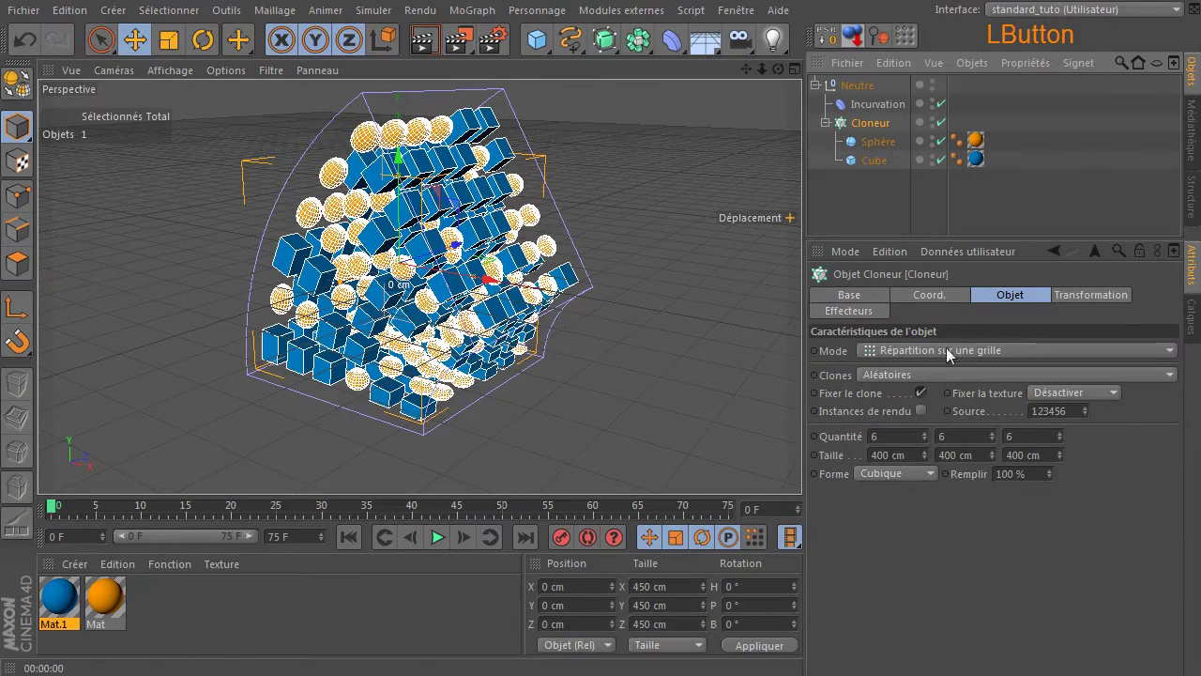
pyautogui.click(877, 141)
pyautogui.click(869, 161)
pyautogui.click(877, 122)
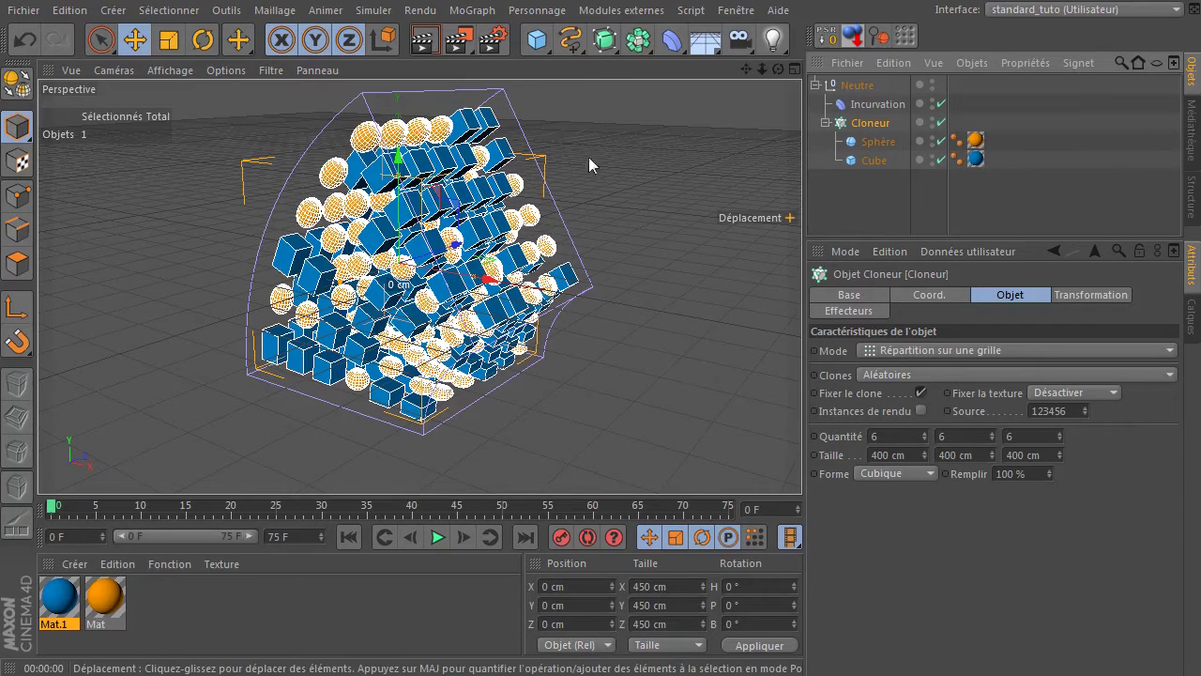
pyautogui.moveTo(746, 70); pyautogui.dragTo(737, 108)
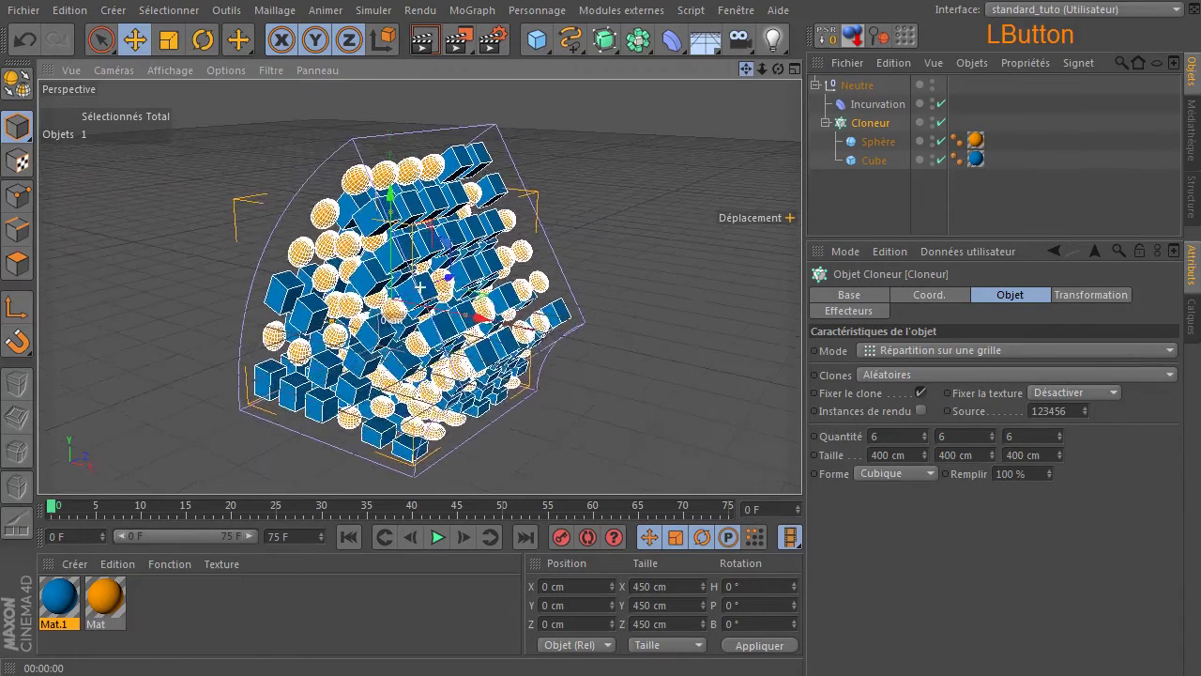
pyautogui.click(452, 12)
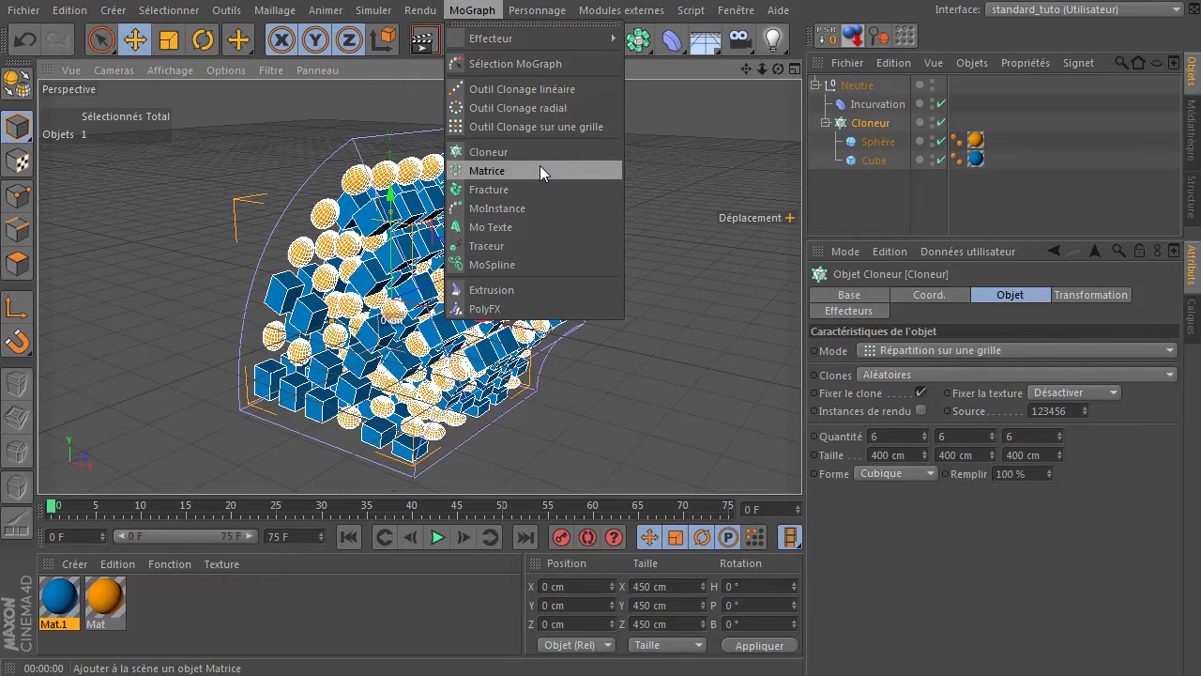
pyautogui.click(639, 272)
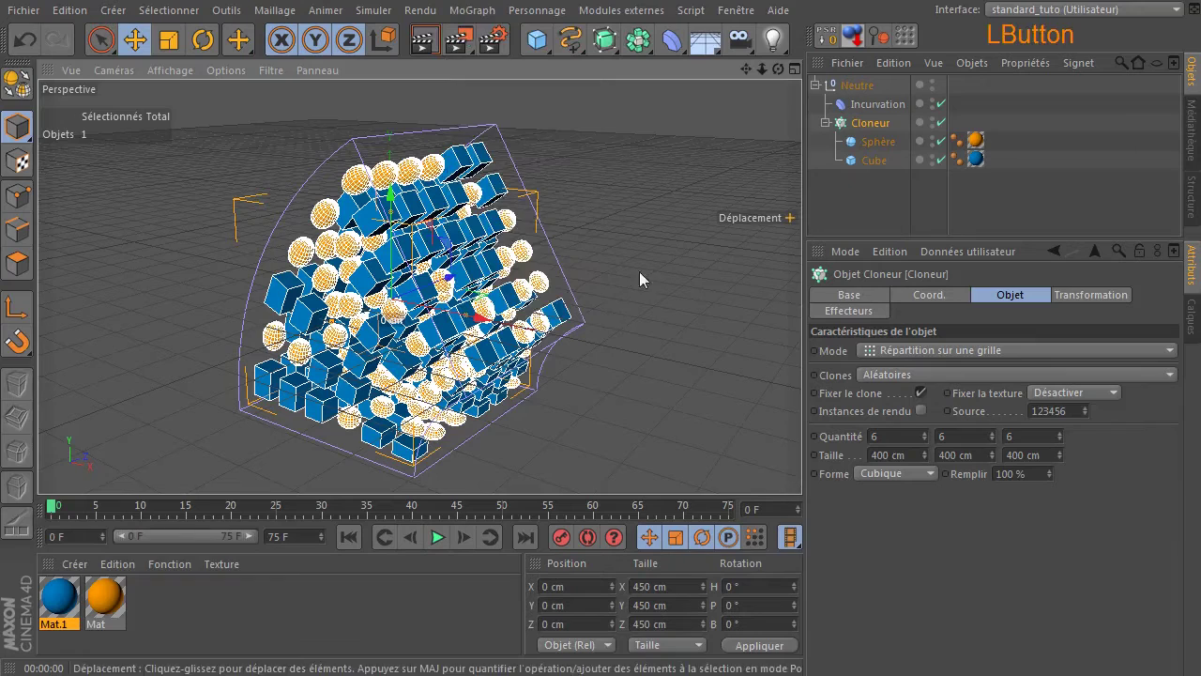
# - Duplicate the null group to about -1554 cm on the X axis, collapse the copy and rename it "ancien"
pyautogui.click(864, 93)
pyautogui.keyDown('ctrl'); pyautogui.moveTo(399, 319); pyautogui.dragTo(84, 301); pyautogui.keyUp('ctrl')
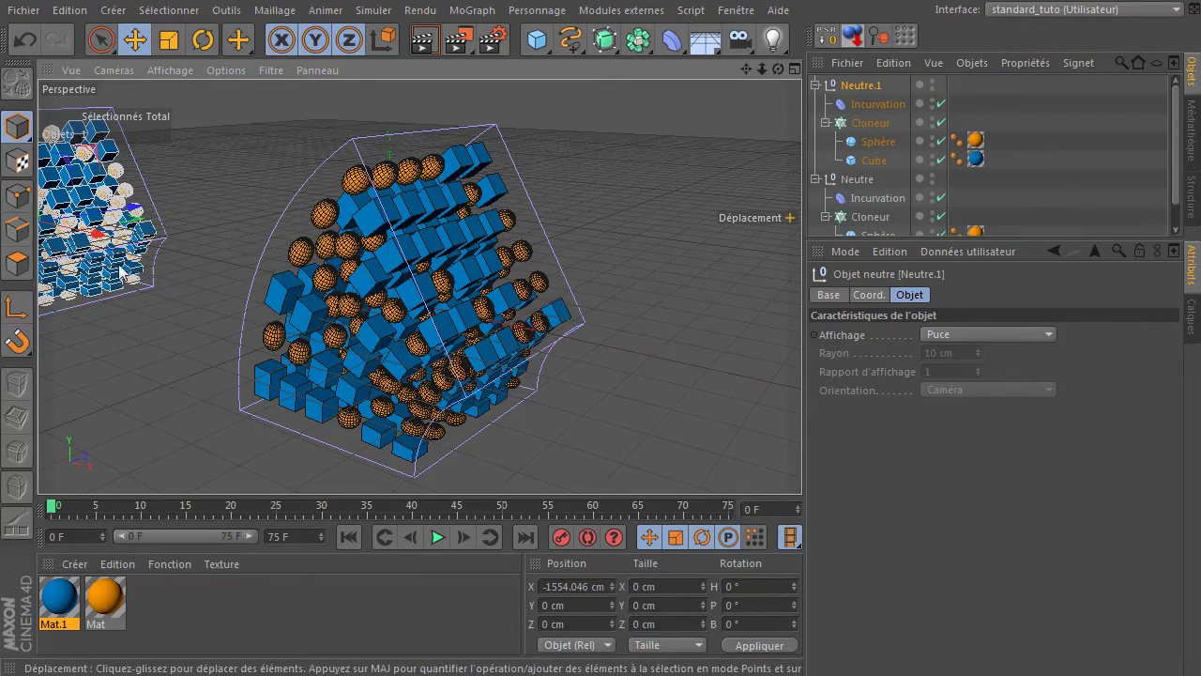
pyautogui.click(814, 84)
pyautogui.doubleClick(856, 84)
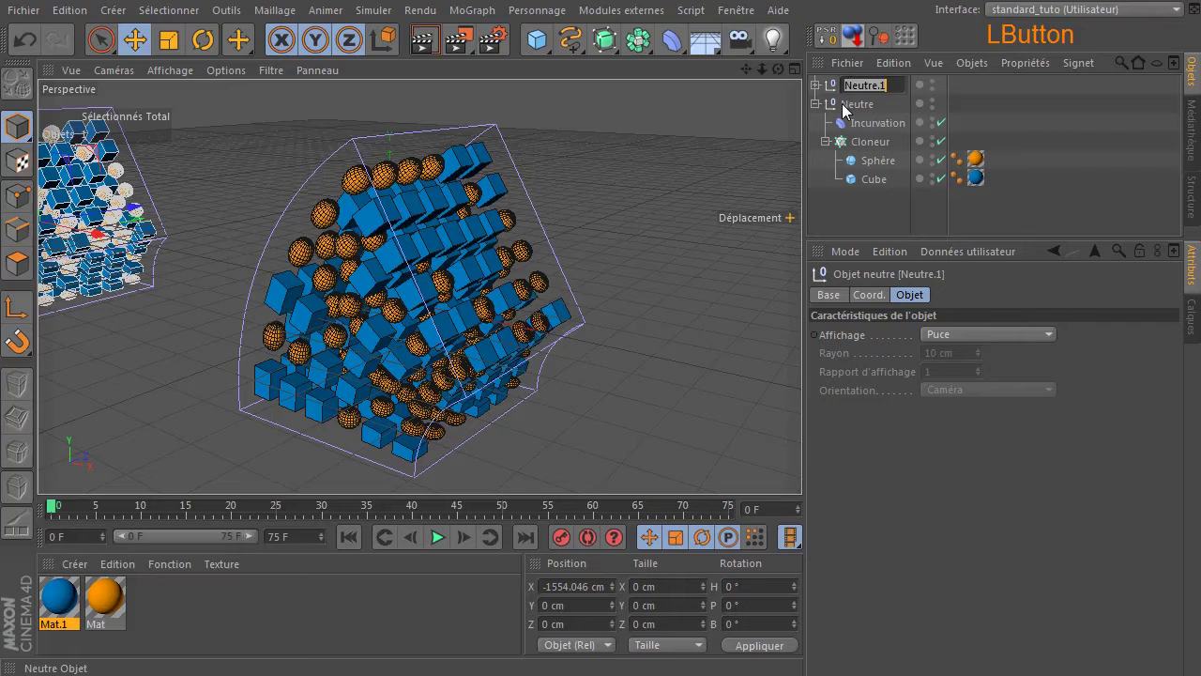
pyautogui.write('a')
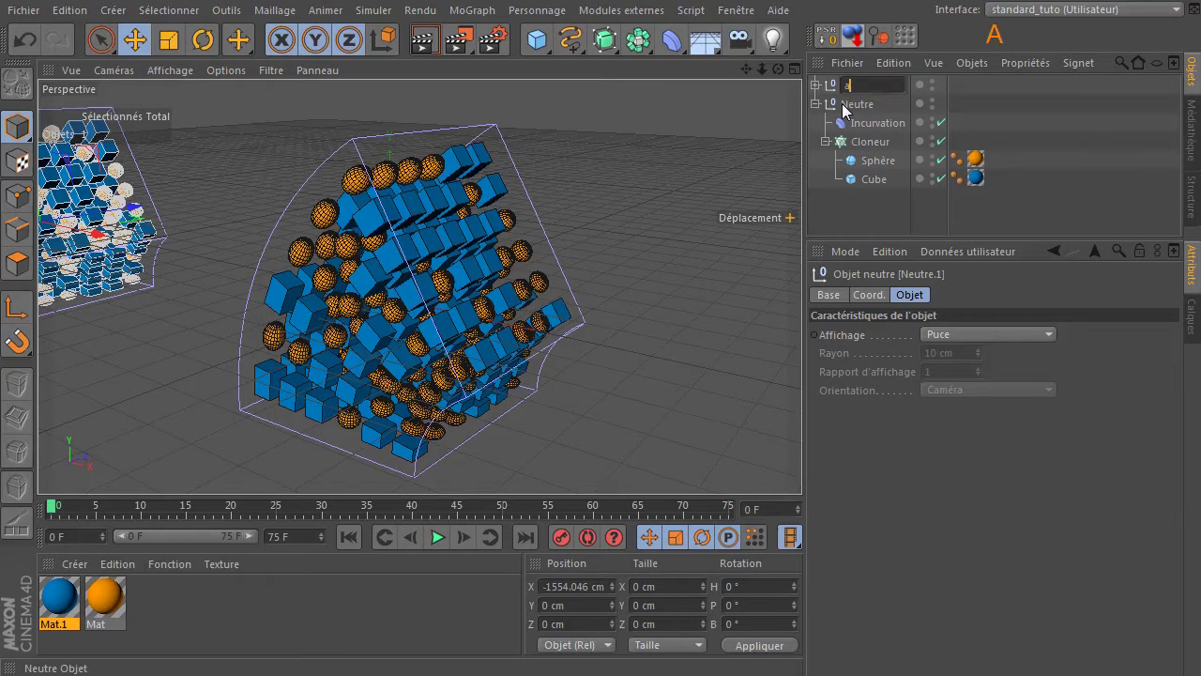
pyautogui.write('ncien')
pyautogui.press('Return')
# - Take the original Cloner out of the Neutre null and place it at the root of the object hierarchy
pyautogui.moveTo(762, 69); pyautogui.dragTo(689, 140)
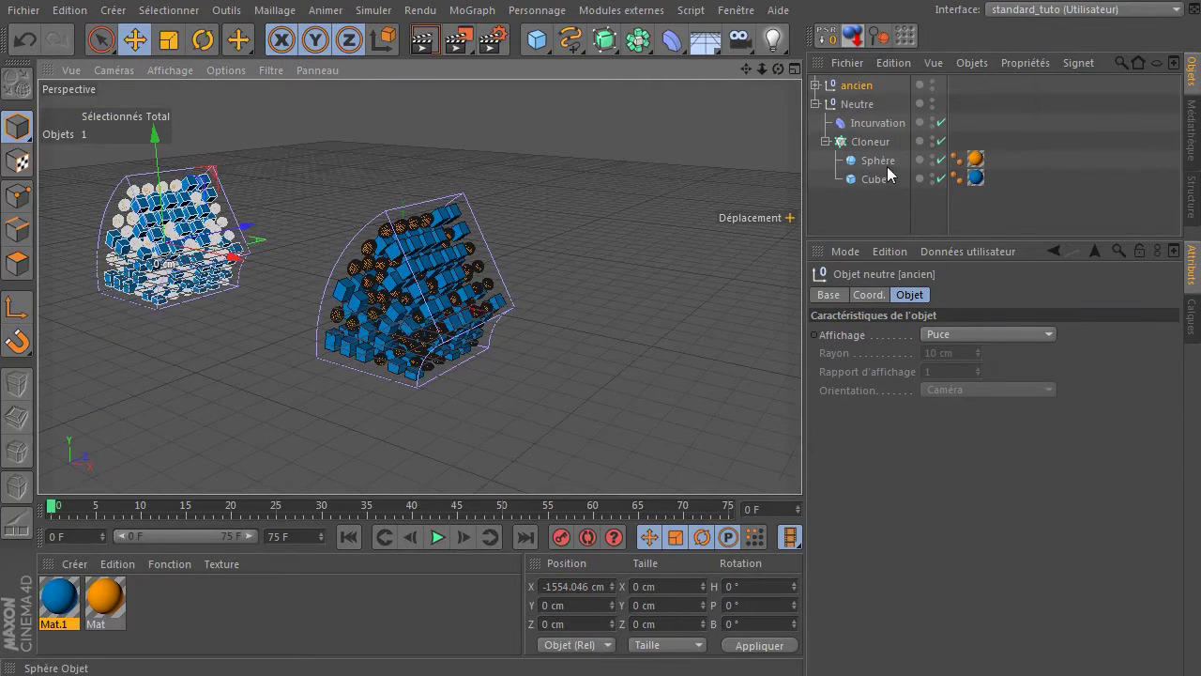
pyautogui.click(856, 103)
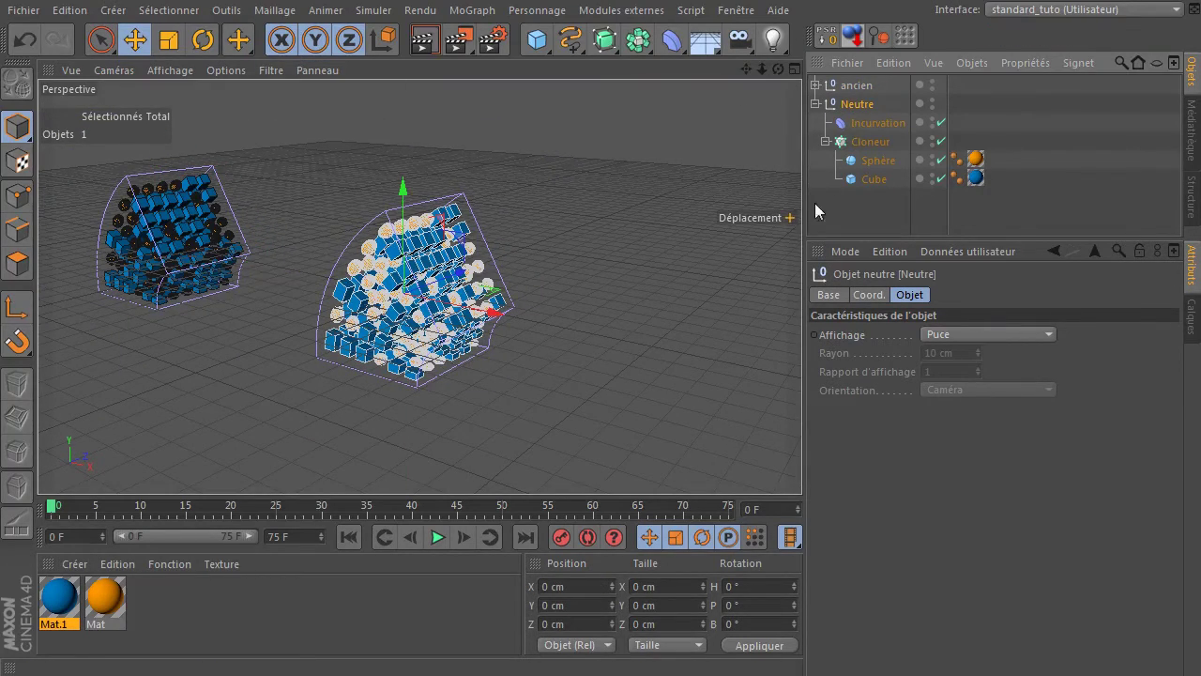
pyautogui.click(871, 145)
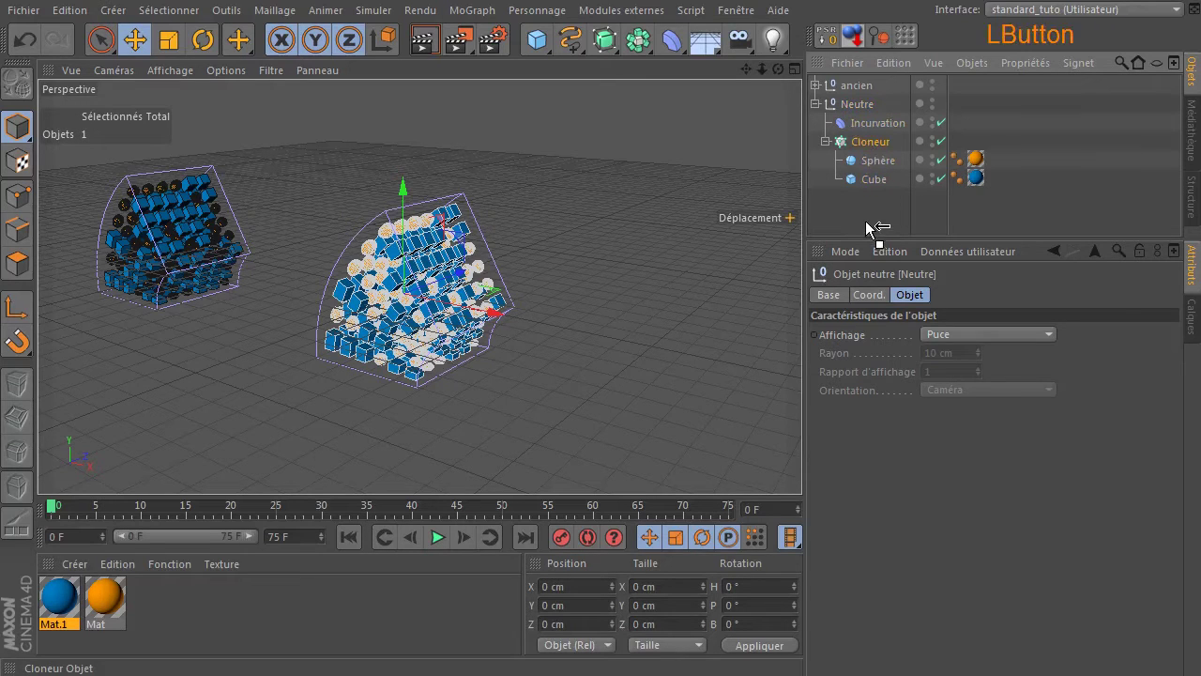
pyautogui.click(876, 228)
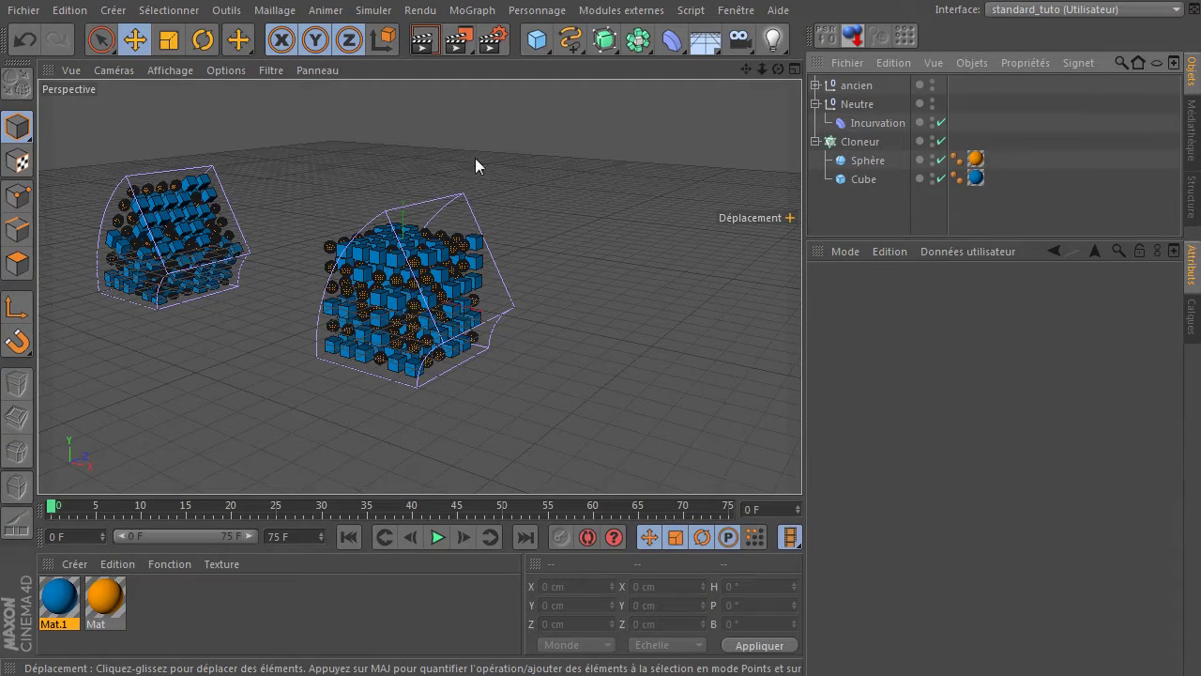
# - Add a MoGraph Matrix object and disable the Cloner together with its Sphere and Cube children
pyautogui.click(472, 11)
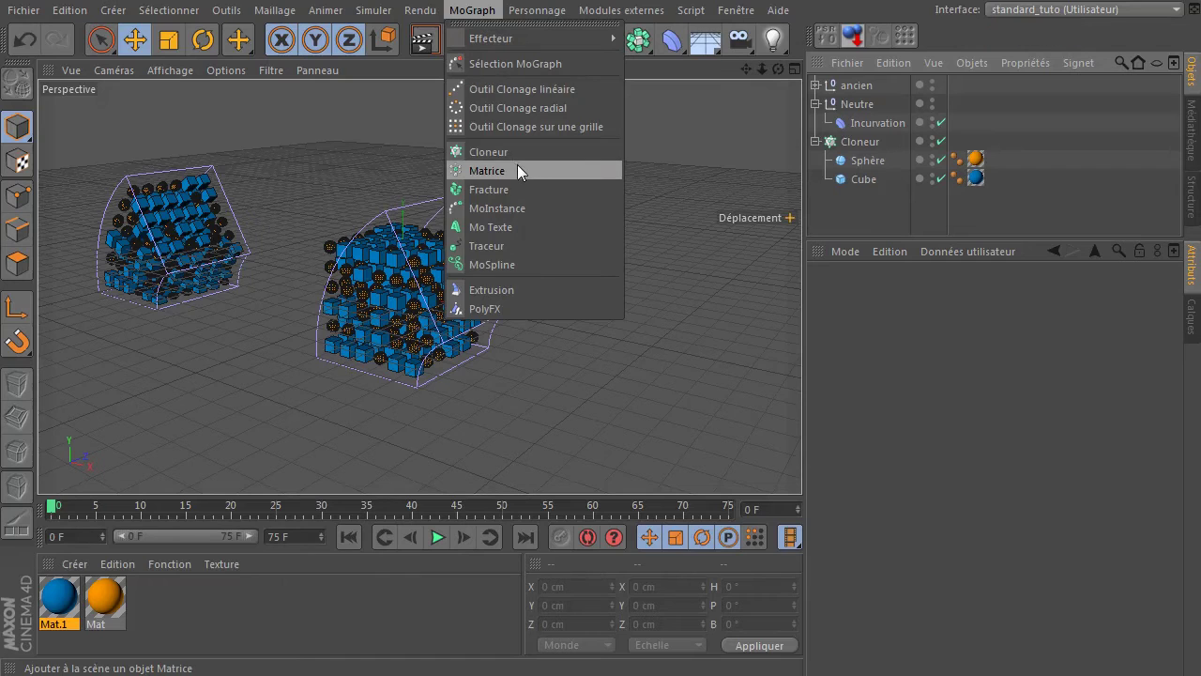
pyautogui.click(515, 170)
pyautogui.click(941, 161)
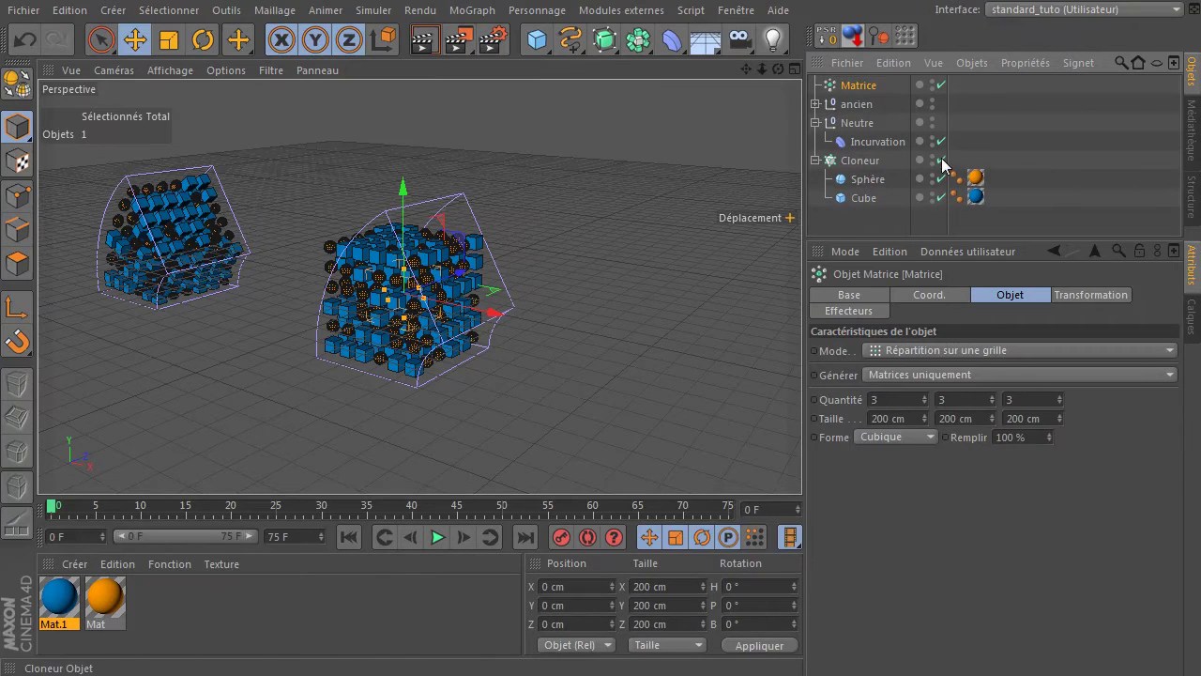
pyautogui.click(870, 229)
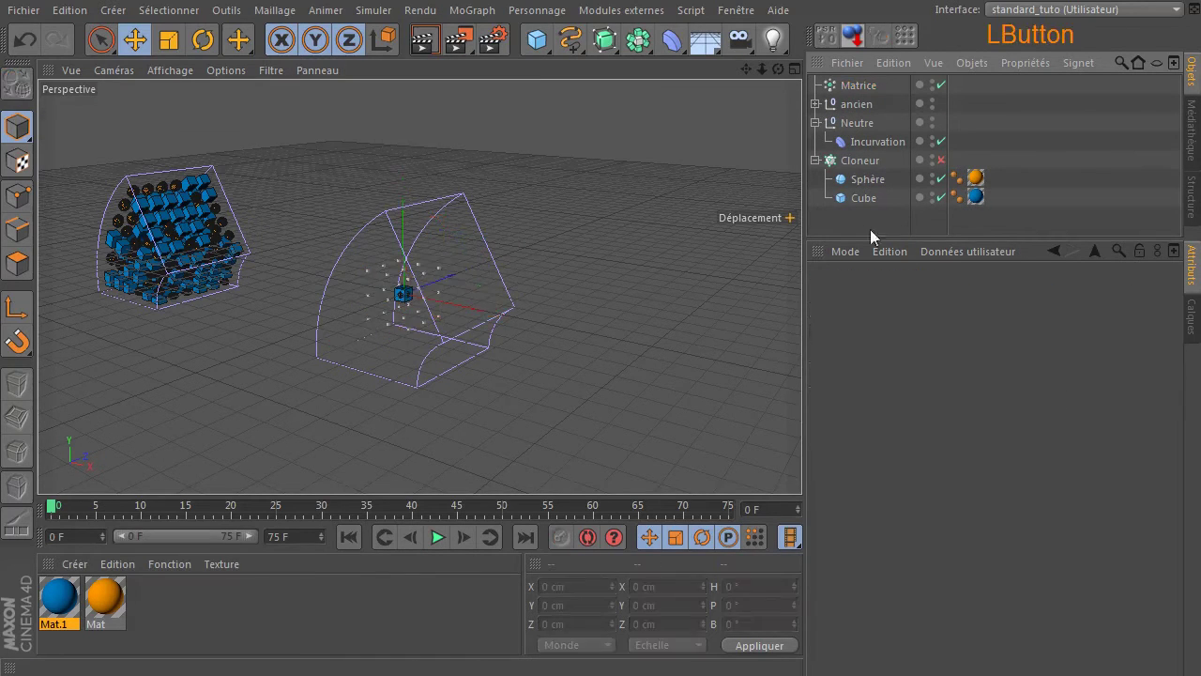
pyautogui.scroll(5, 388, 314)
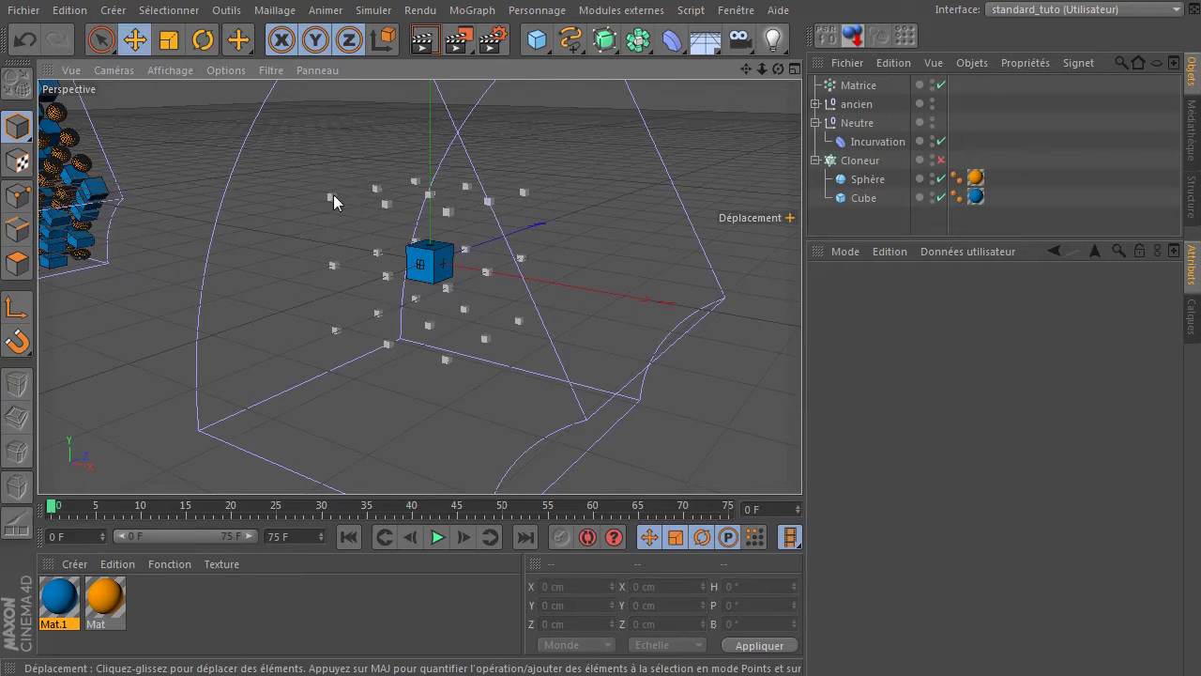
pyautogui.click(940, 179)
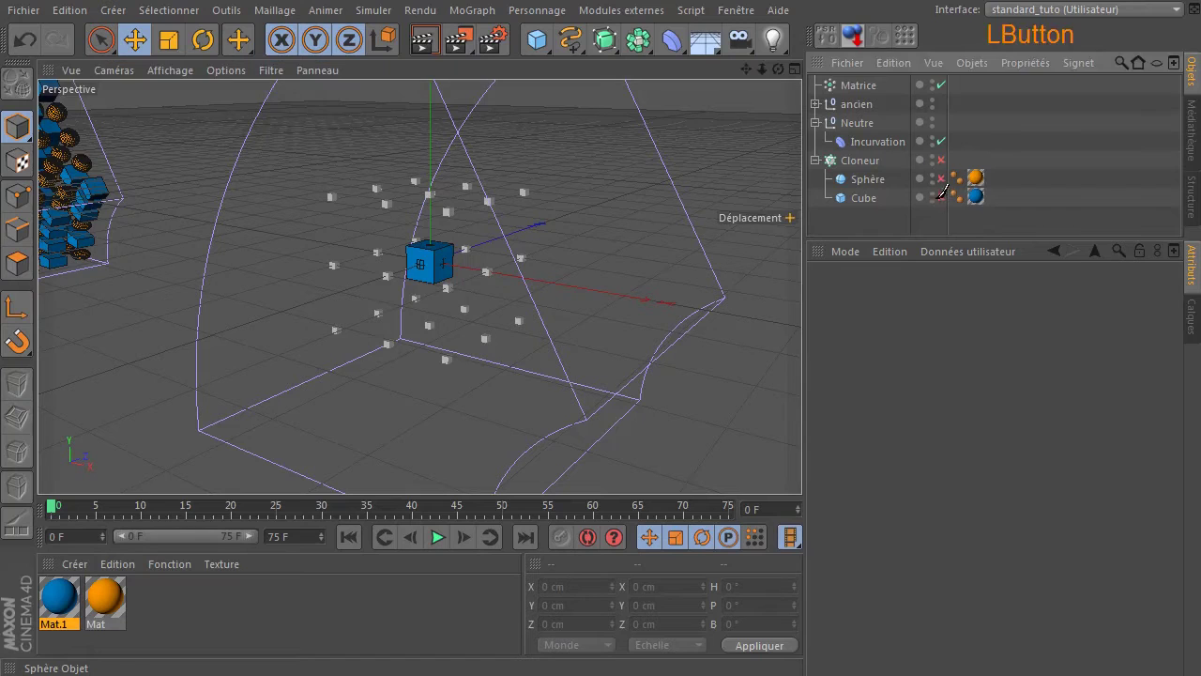
pyautogui.click(940, 197)
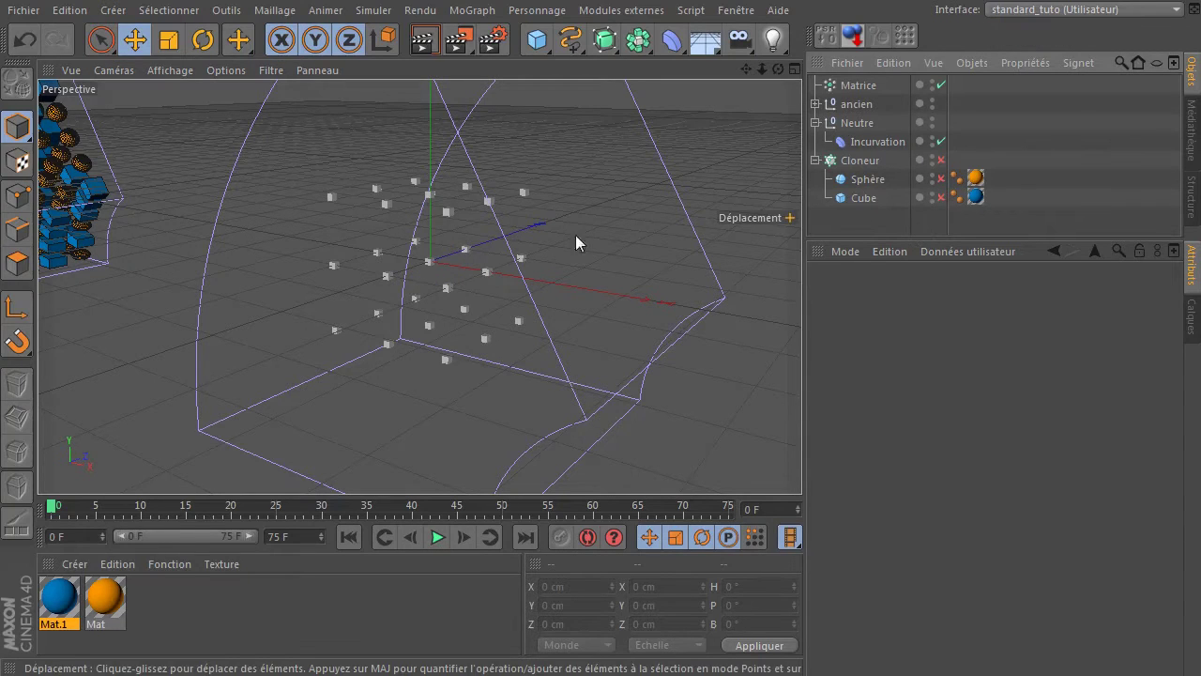
# - Move the Matrix object to the end of the object hierarchy and check its distribution modes
pyautogui.click(856, 87)
pyautogui.moveTo(856, 89); pyautogui.dragTo(854, 221)
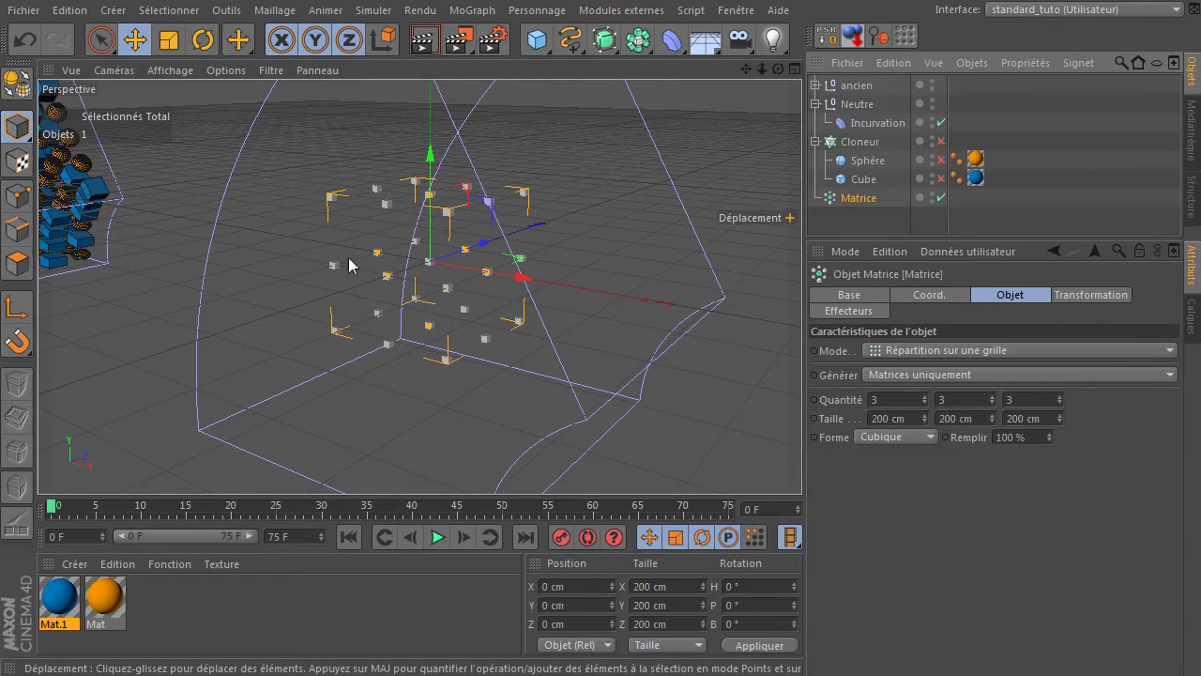
pyautogui.scroll(5, 349, 266)
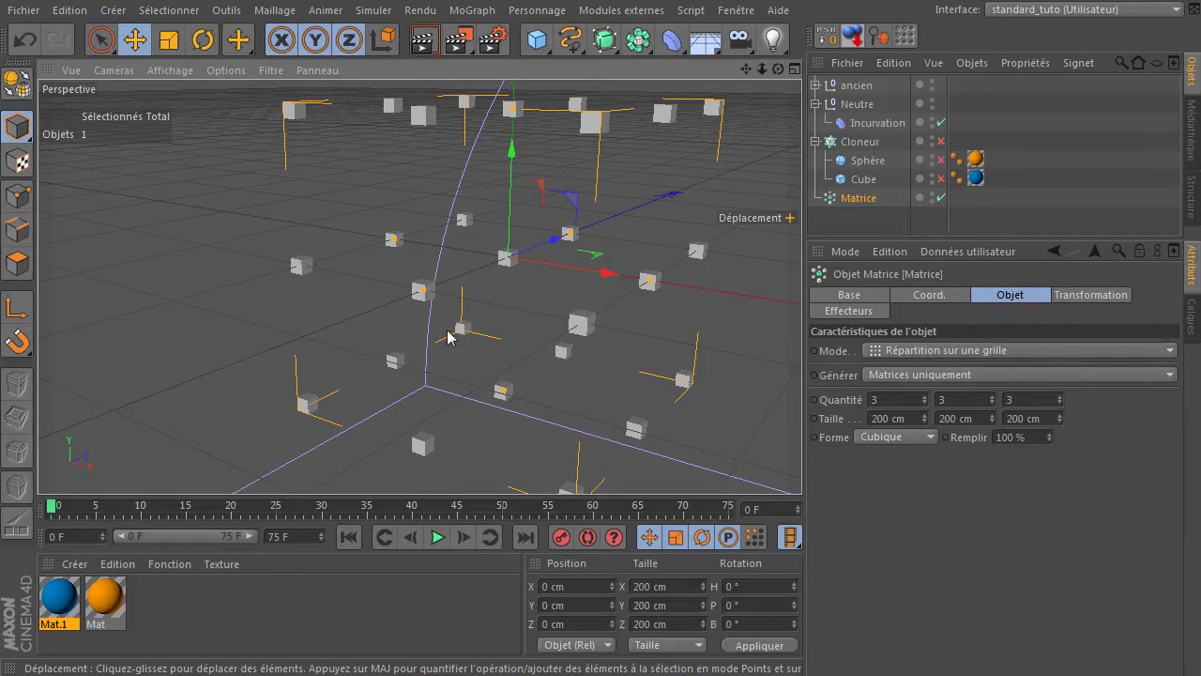
pyautogui.click(949, 351)
pyautogui.click(974, 563)
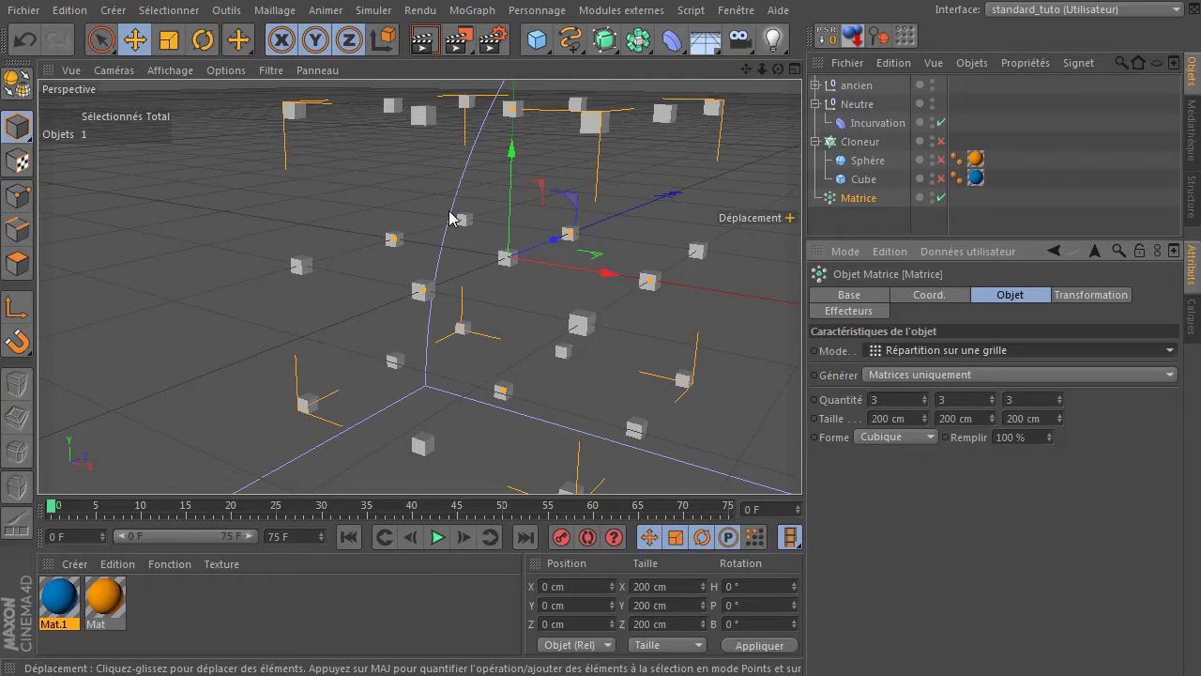
pyautogui.scroll(-4, 222, 268)
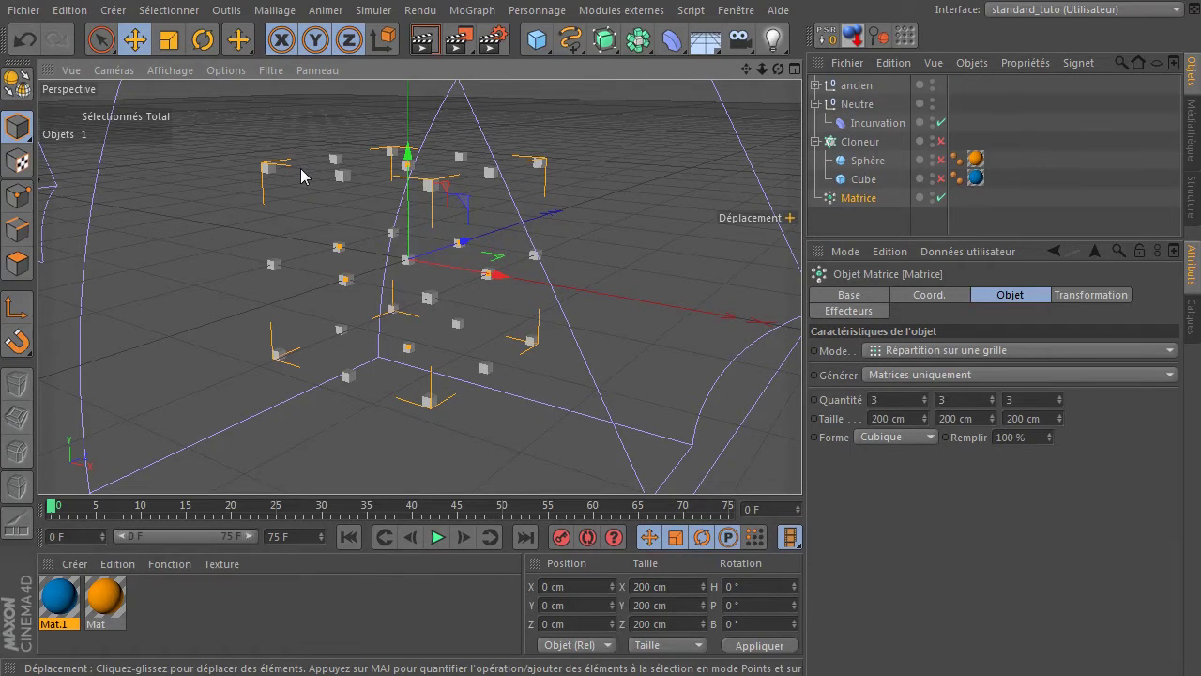
# - Set the Matrix object's grid quantity to 6 on all three axes
pyautogui.click(896, 398)
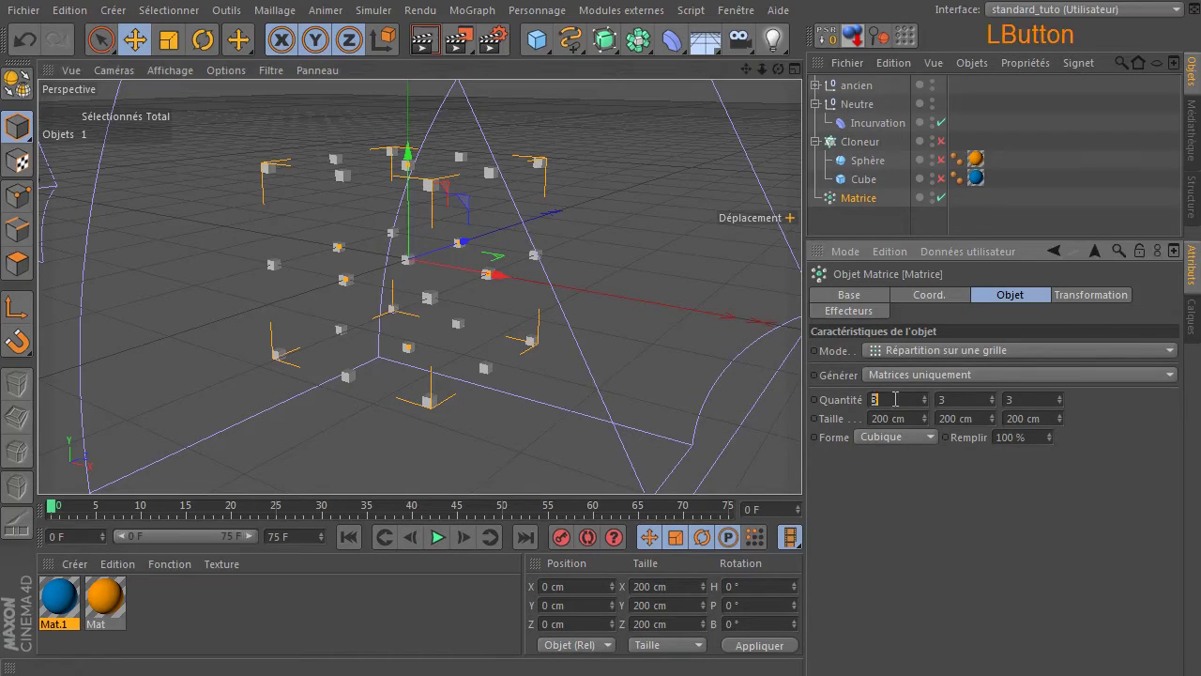
pyautogui.write('6')
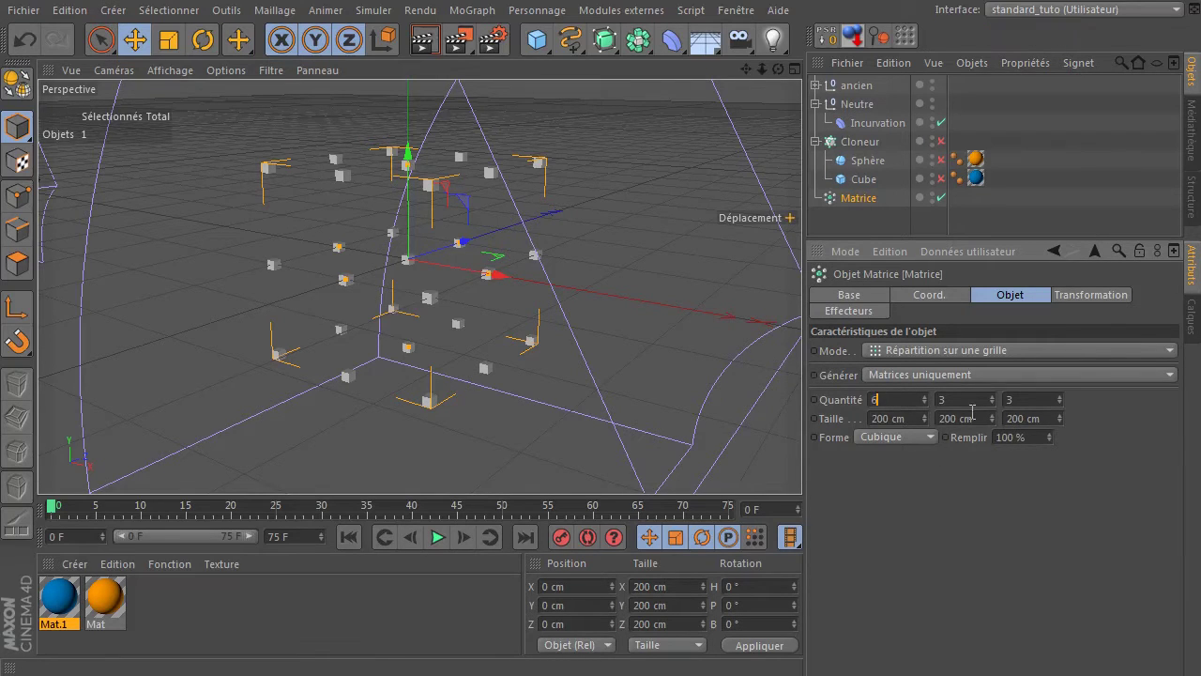
pyautogui.click(966, 400)
pyautogui.write('6')
pyautogui.click(1032, 401)
pyautogui.write('6')
# - Set the Matrix object's grid size to 400 cm on all three axes
pyautogui.click(885, 418)
pyautogui.write('400')
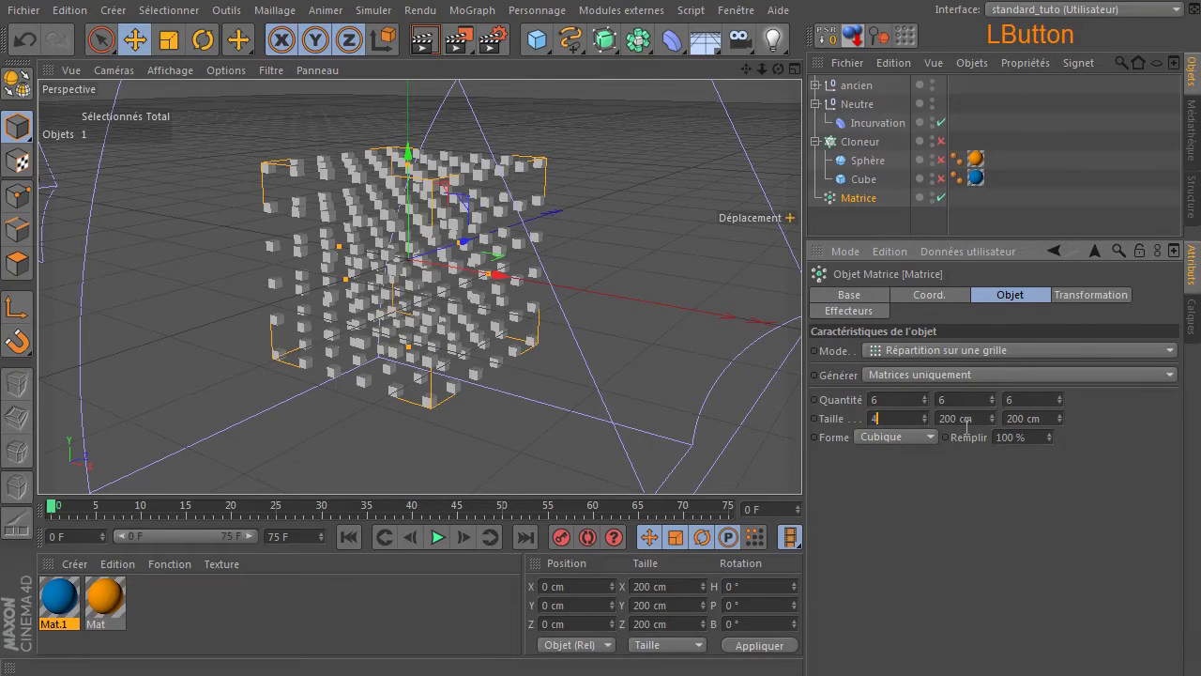
pyautogui.click(976, 419)
pyautogui.write('400')
pyautogui.click(1040, 418)
pyautogui.write('4')
pyautogui.click(1014, 533)
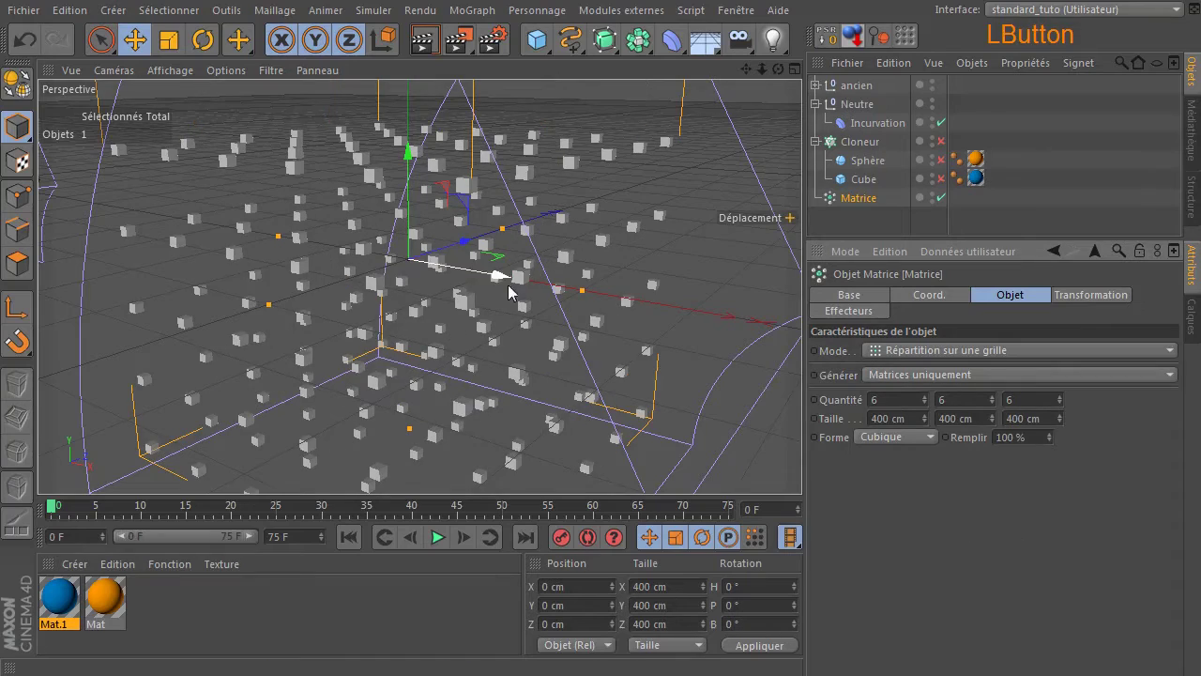
# - Move the Matrix object into the Neutre null below the Incurvation deformer and inspect the deformed matrices
pyautogui.scroll(-2, 490, 316)
pyautogui.moveTo(778, 69); pyautogui.dragTo(423, 273)
pyautogui.keyDown('alt'); pyautogui.moveTo(517, 251); pyautogui.dragTo(309, 276); pyautogui.keyUp('alt')
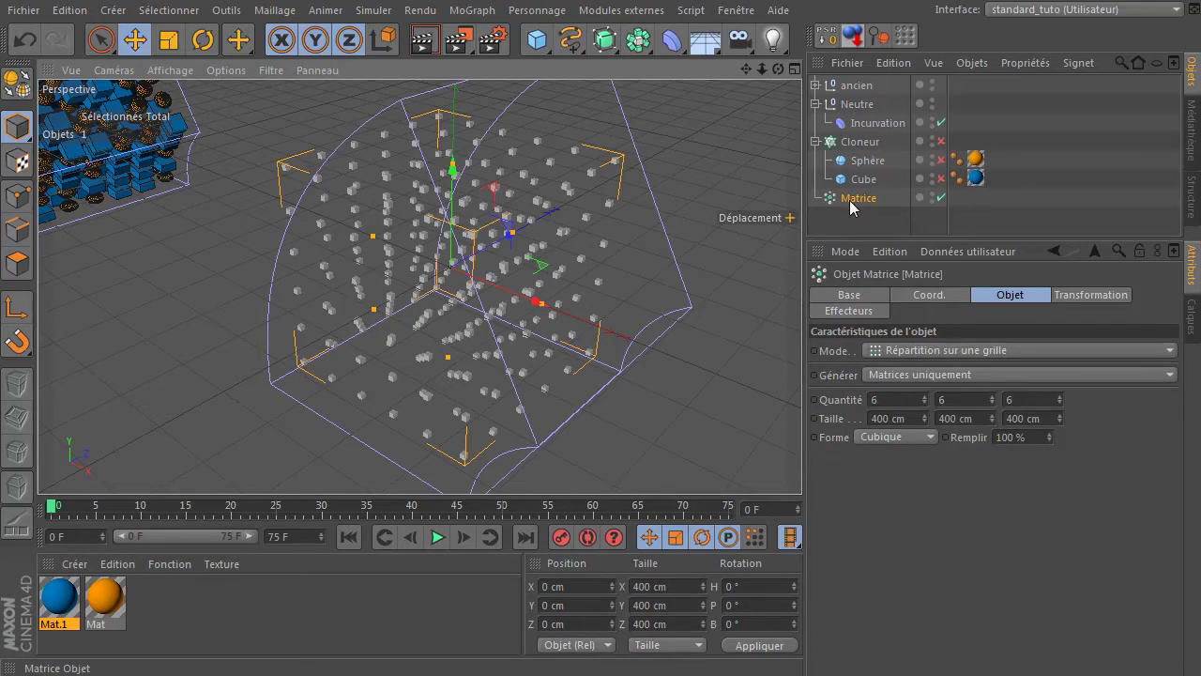
pyautogui.moveTo(850, 199); pyautogui.dragTo(872, 132)
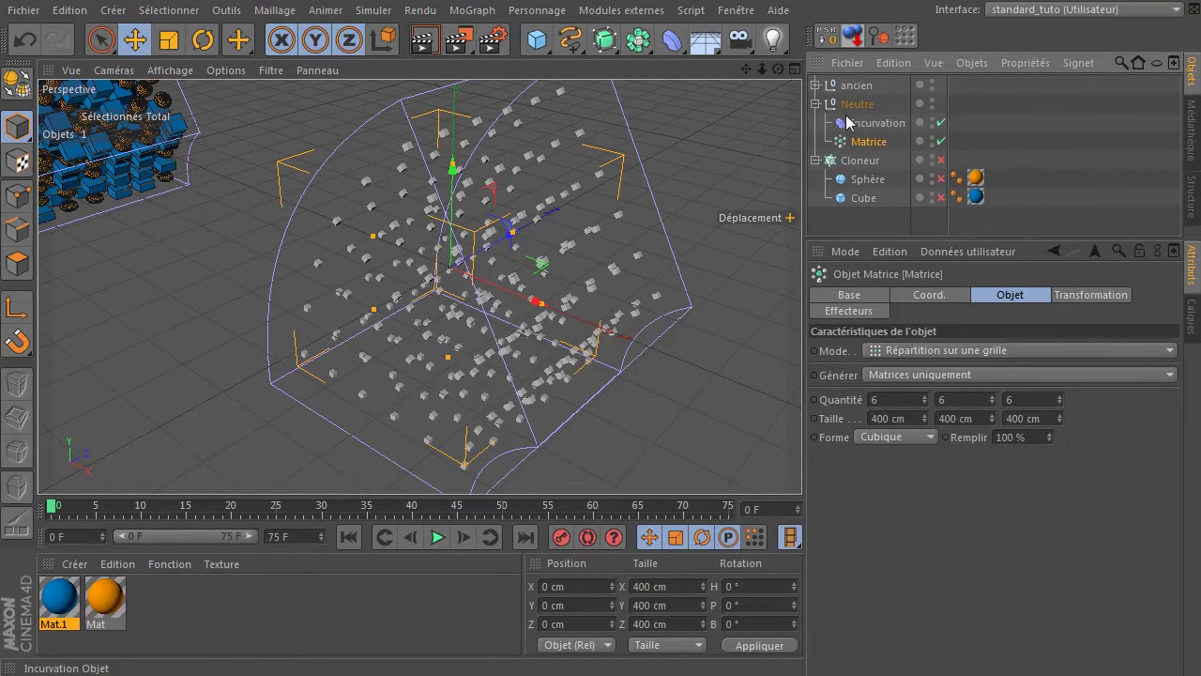
pyautogui.moveTo(778, 69); pyautogui.dragTo(901, 72)
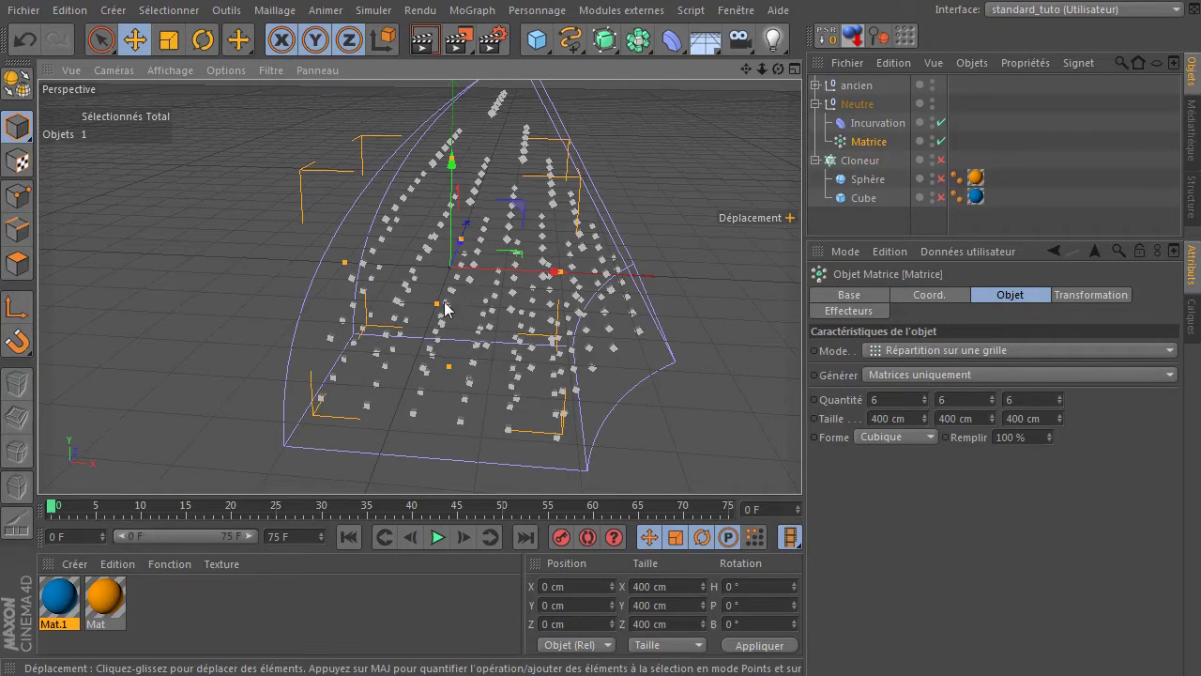
# - Try moving the Matrix object to about -10 cm on Y, inspect the deformation up close and reset its position to zero
pyautogui.click(865, 141)
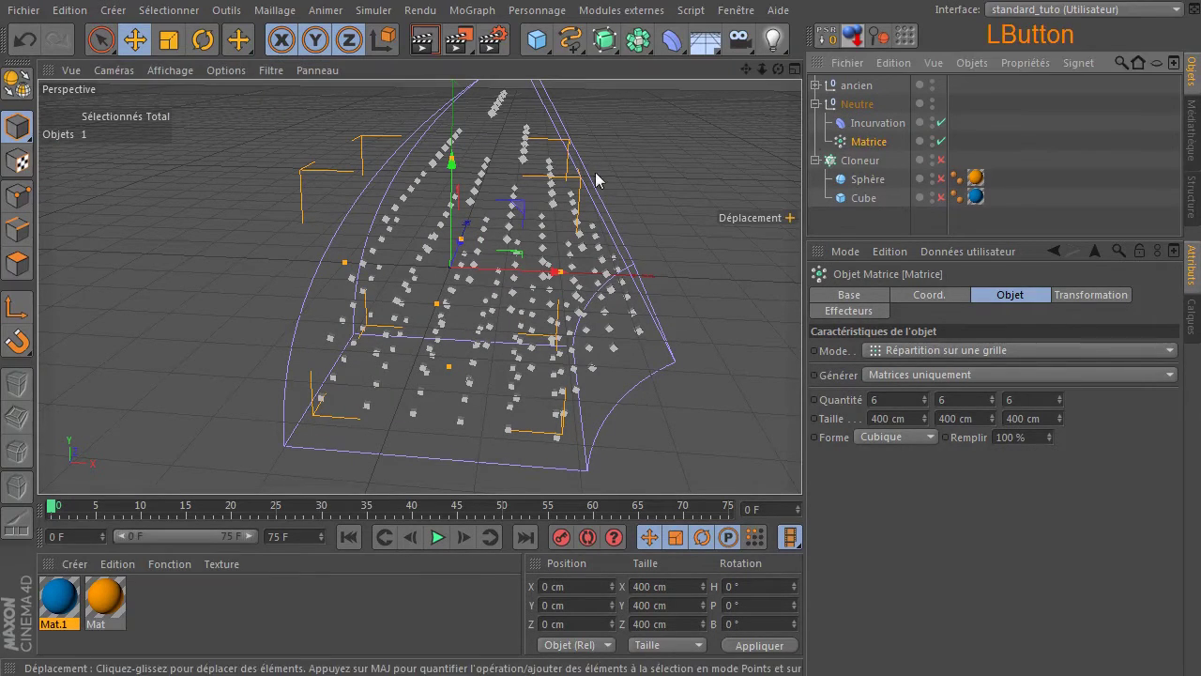
pyautogui.scroll(-3, 542, 240)
pyautogui.moveTo(479, 152); pyautogui.dragTo(586, 157)
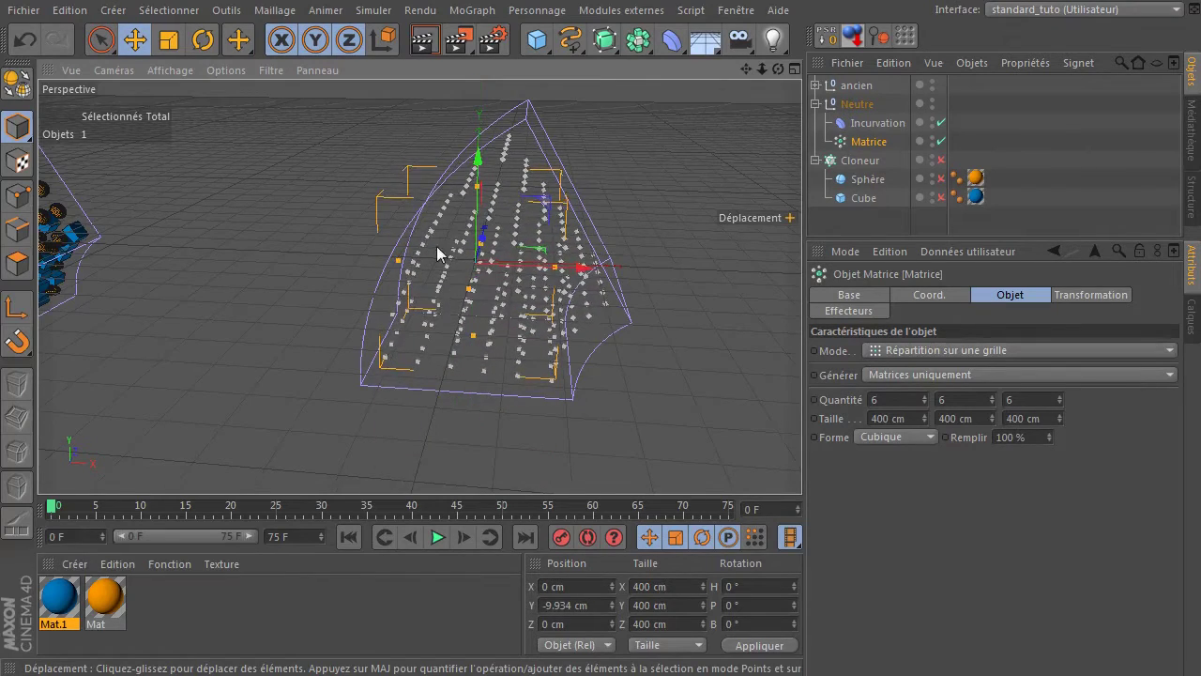
pyautogui.scroll(6, 436, 246)
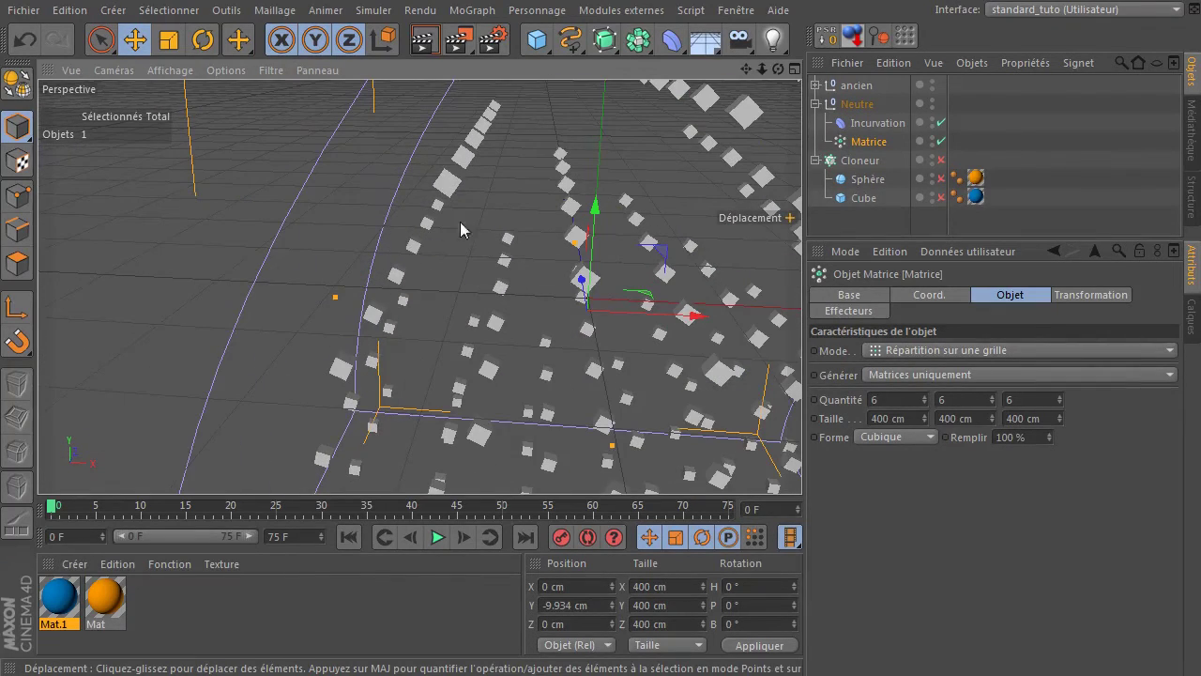
pyautogui.scroll(-6, 572, 295)
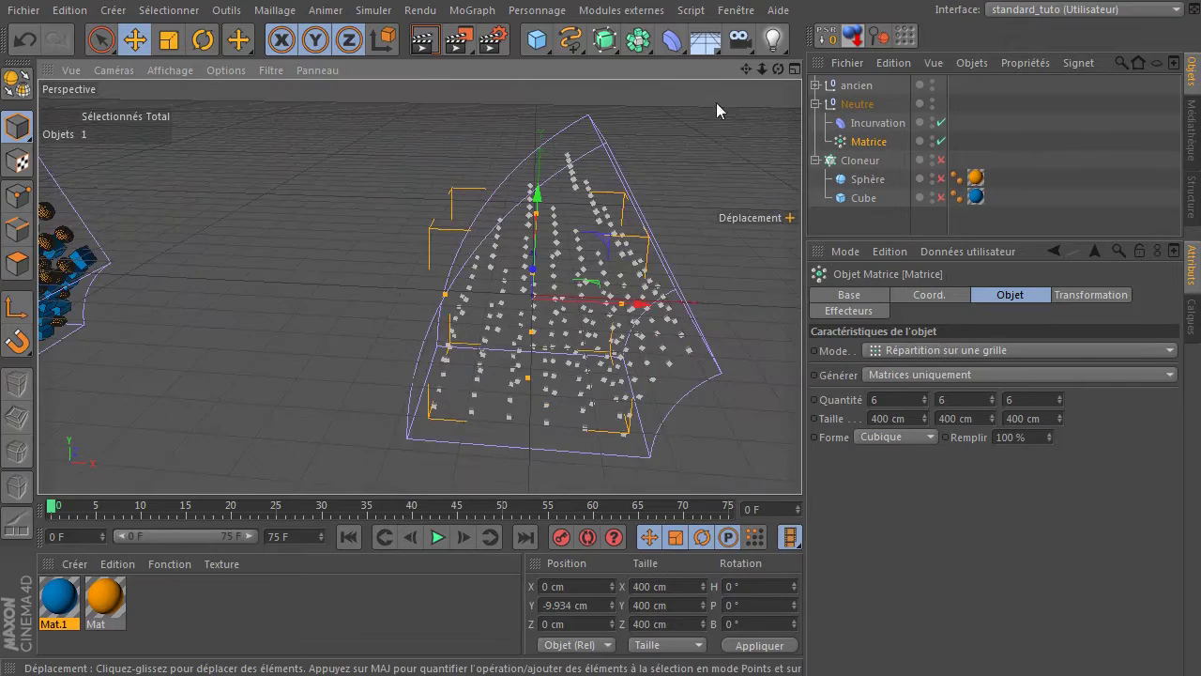
pyautogui.click(817, 45)
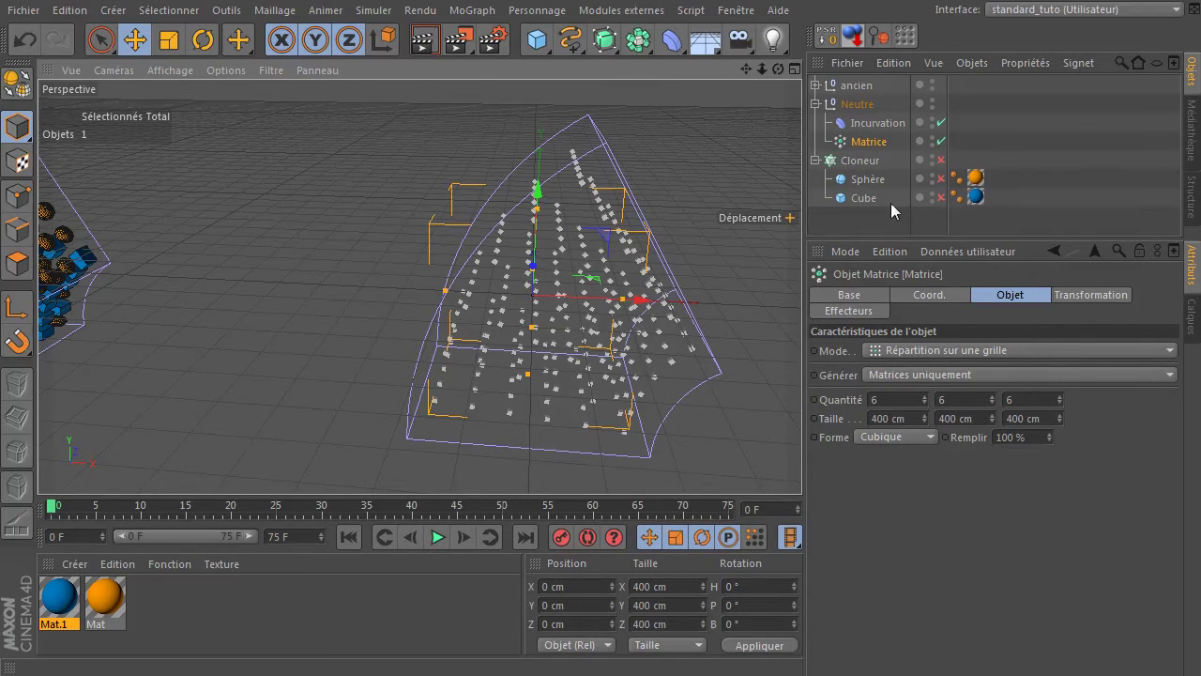
# - Enable the Cloner together with its Sphere and Cube children
pyautogui.click(845, 161)
pyautogui.click(941, 161)
pyautogui.click(941, 179)
pyautogui.click(941, 198)
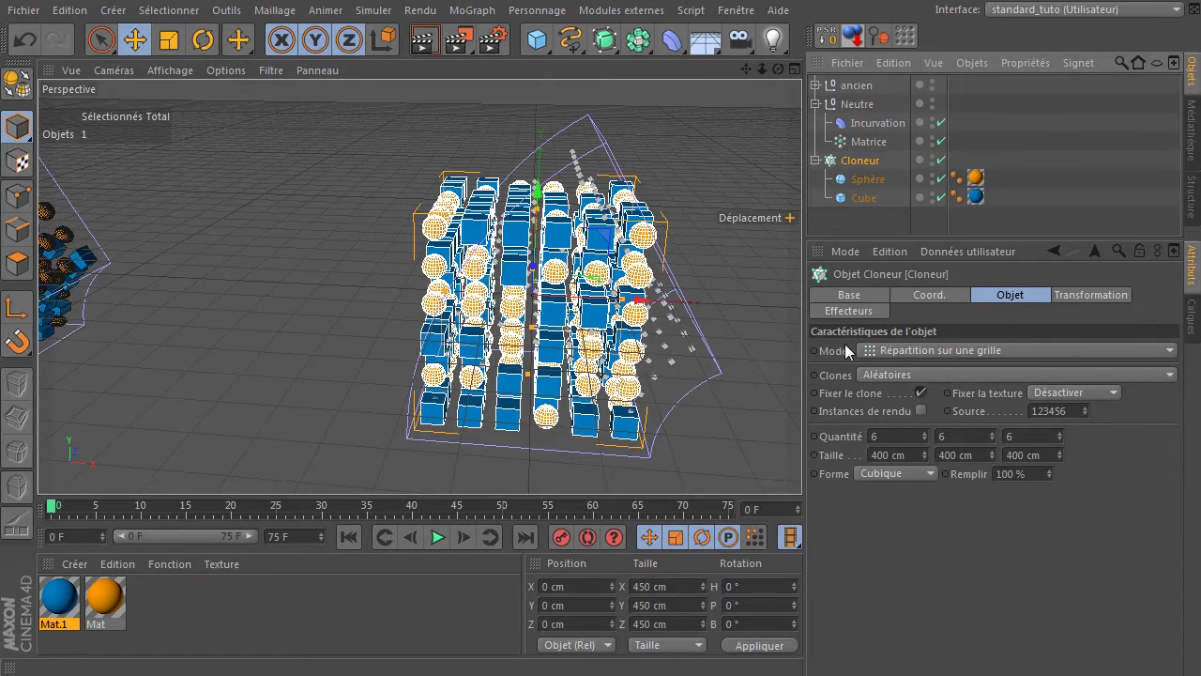
# - Switch the Cloner to Objet mode and assign the Matrix as its source object
pyautogui.click(949, 352)
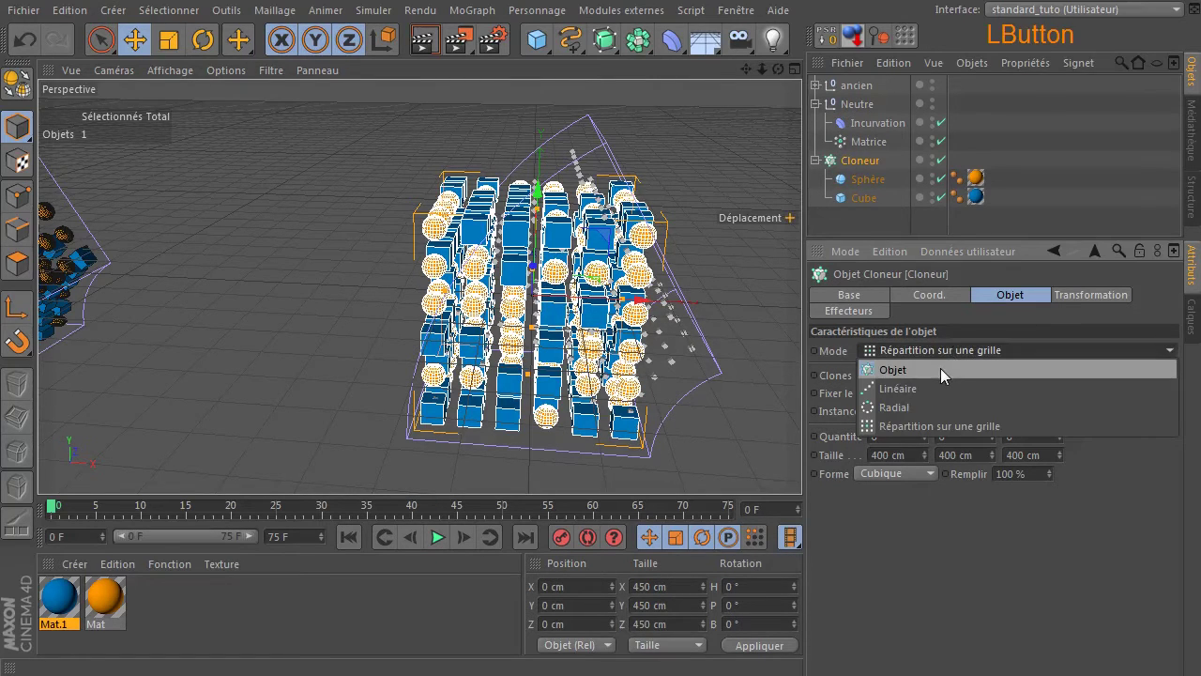
pyautogui.click(940, 369)
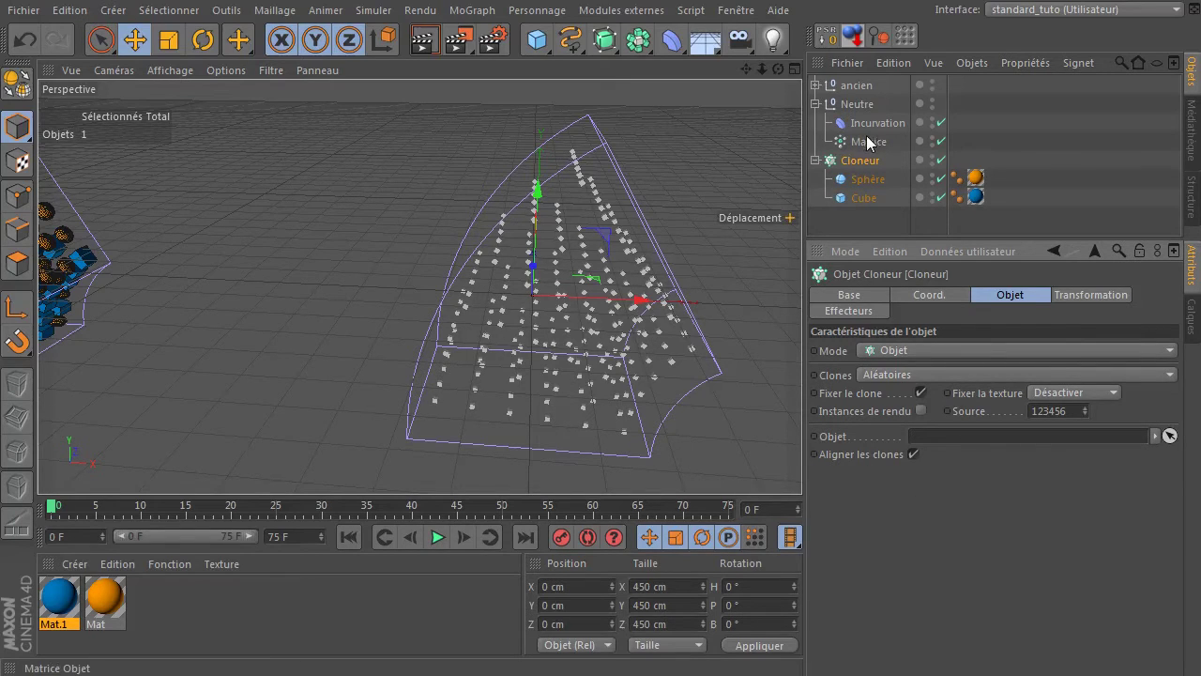
pyautogui.moveTo(864, 143); pyautogui.dragTo(984, 437)
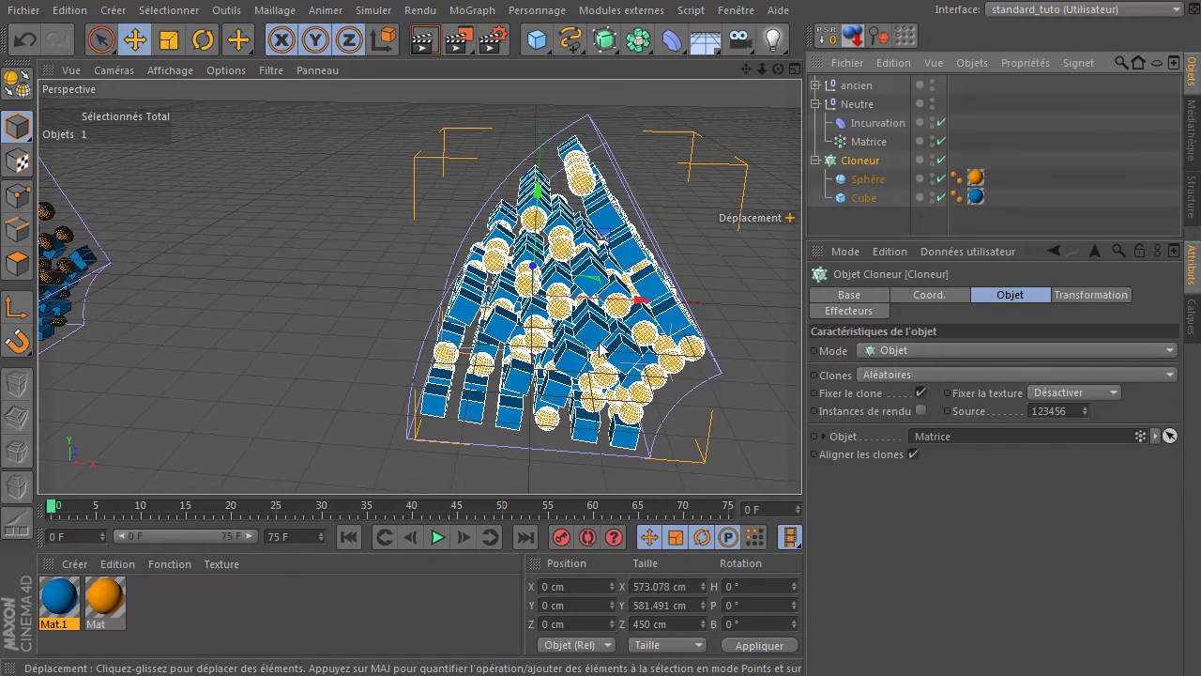
pyautogui.moveTo(778, 69); pyautogui.dragTo(718, 141)
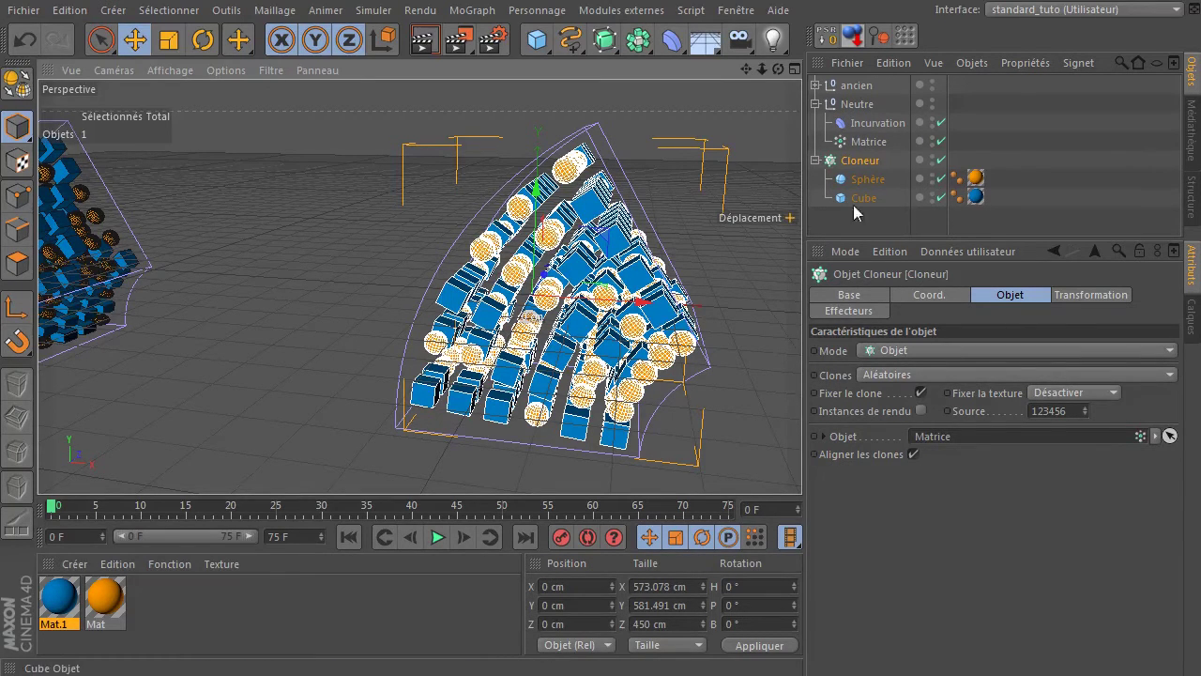
# - Move the Matrix object down to about -16 cm on the Y axis to see how the clones follow
pyautogui.click(875, 182)
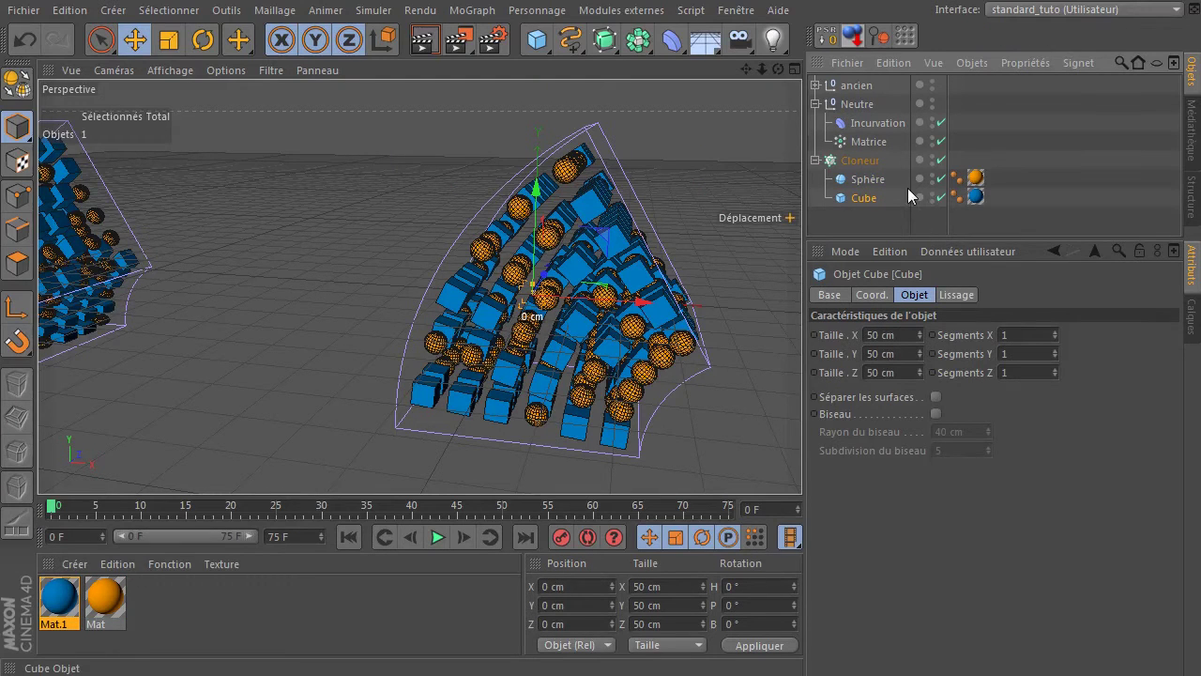
pyautogui.click(867, 143)
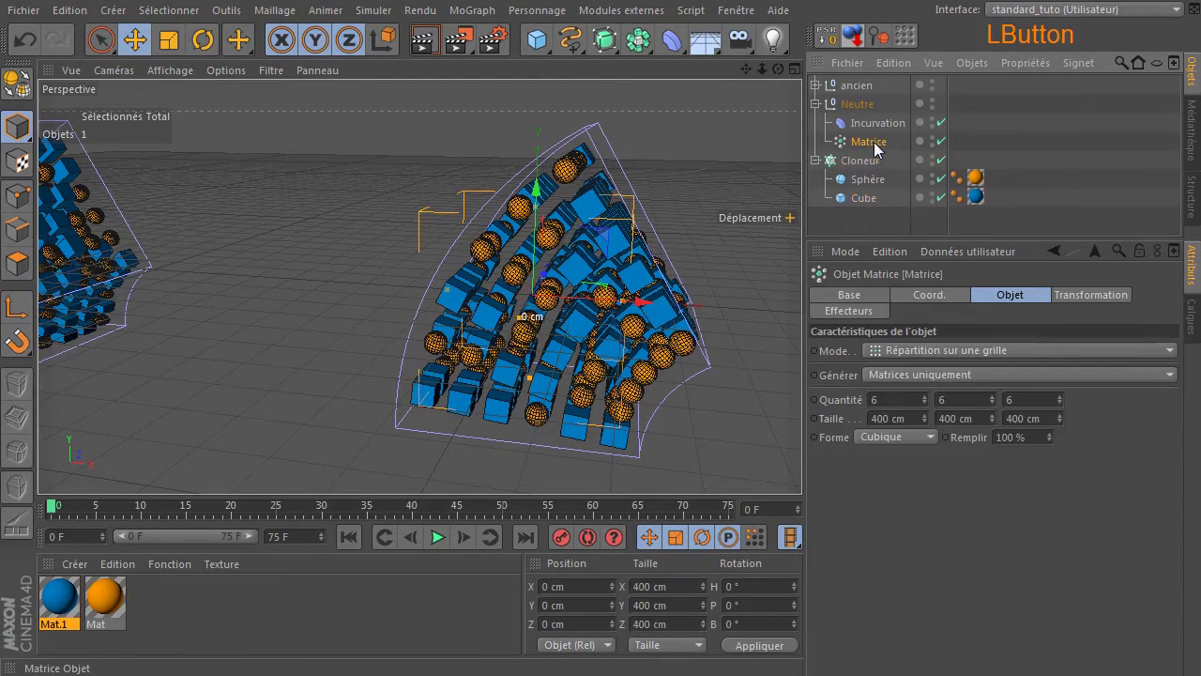
pyautogui.moveTo(539, 192); pyautogui.dragTo(735, 201)
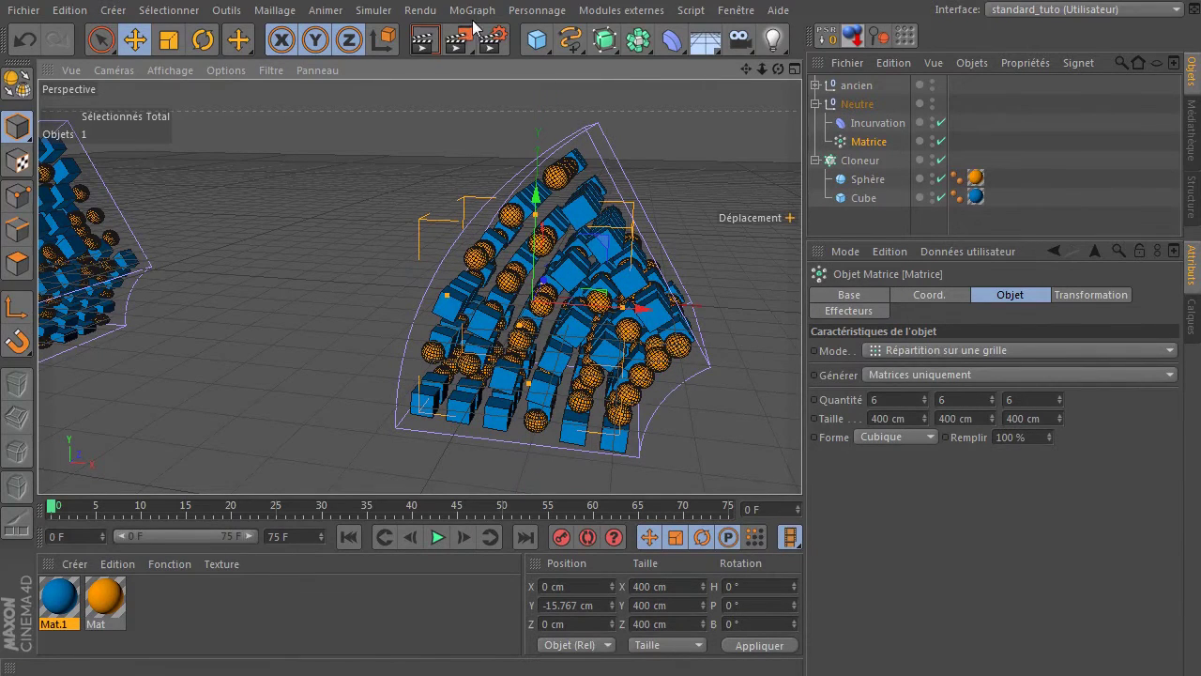
pyautogui.click(485, 12)
pyautogui.moveTo(501, 37)
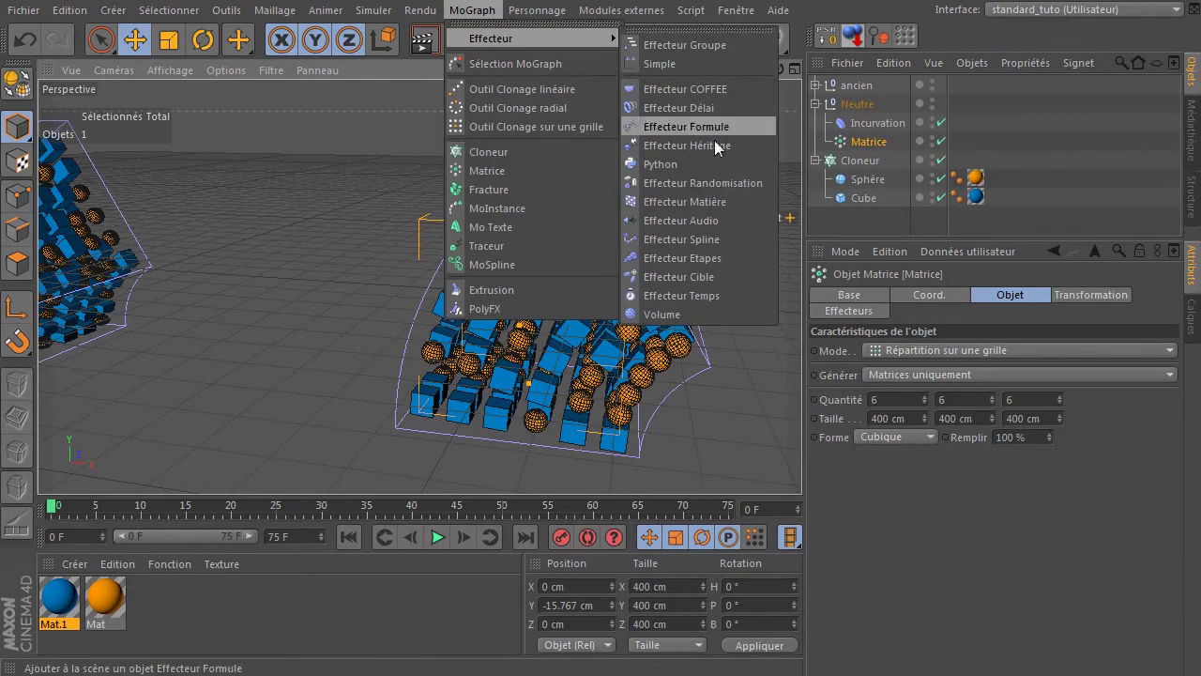
pyautogui.click(910, 529)
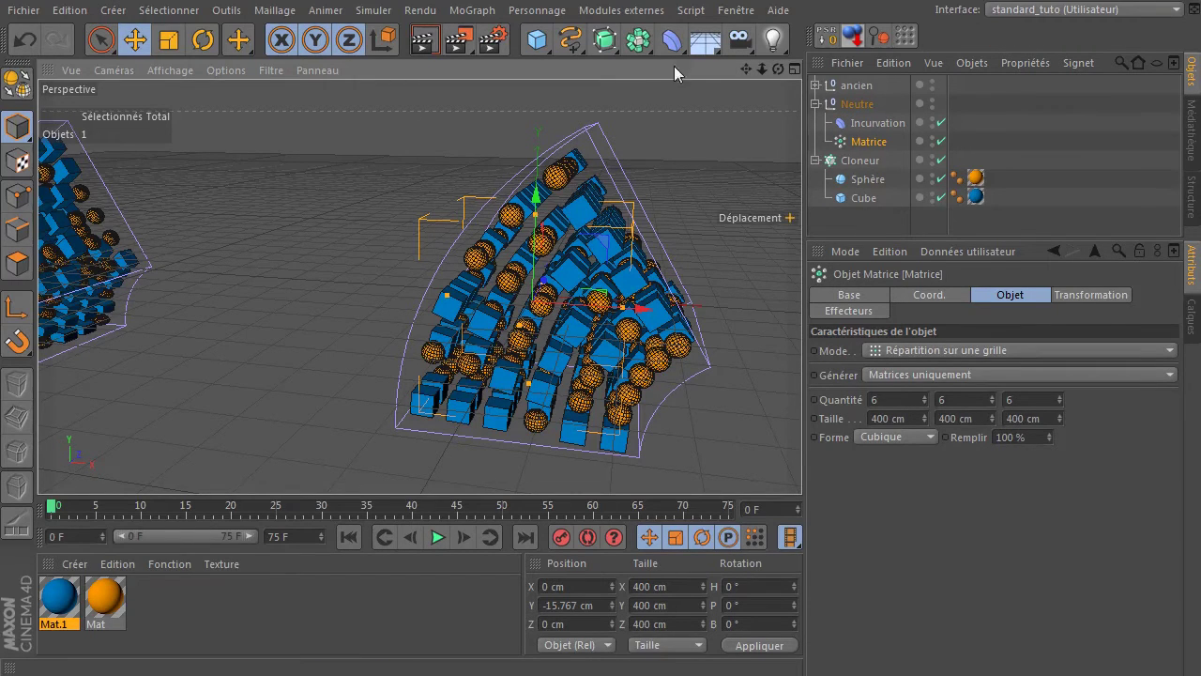
# - Add a Torsion deformer and set its size to 500 cm on all three axes
pyautogui.moveTo(672, 40); pyautogui.dragTo(823, 72)
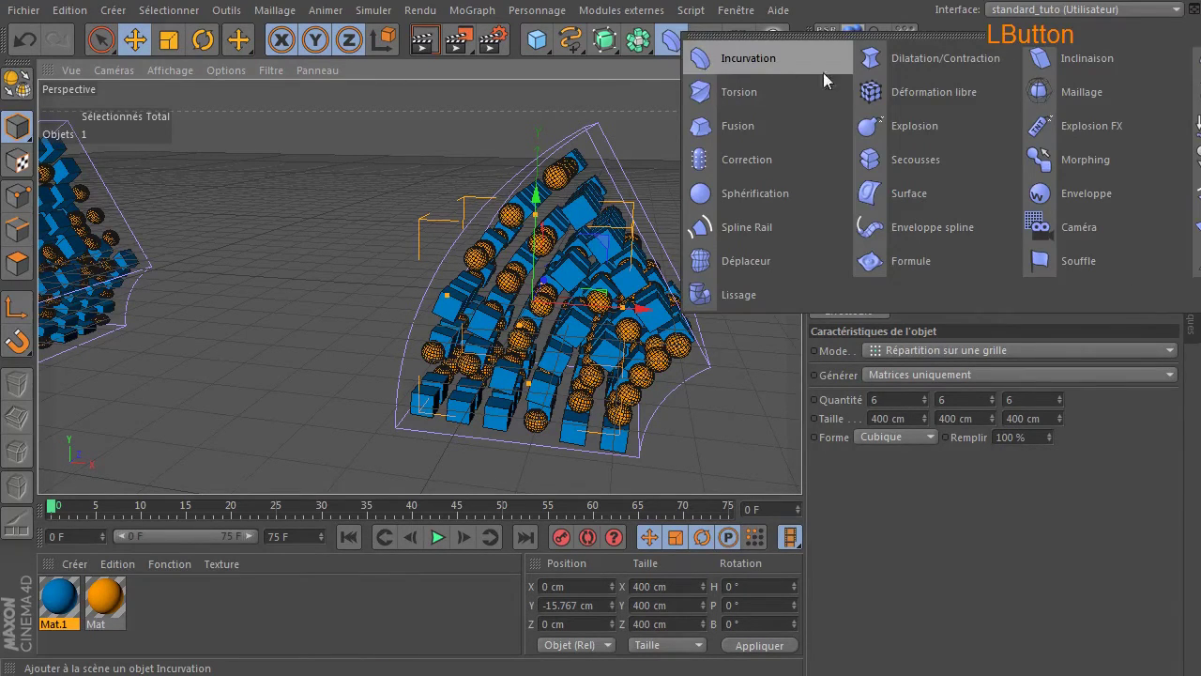
pyautogui.click(778, 89)
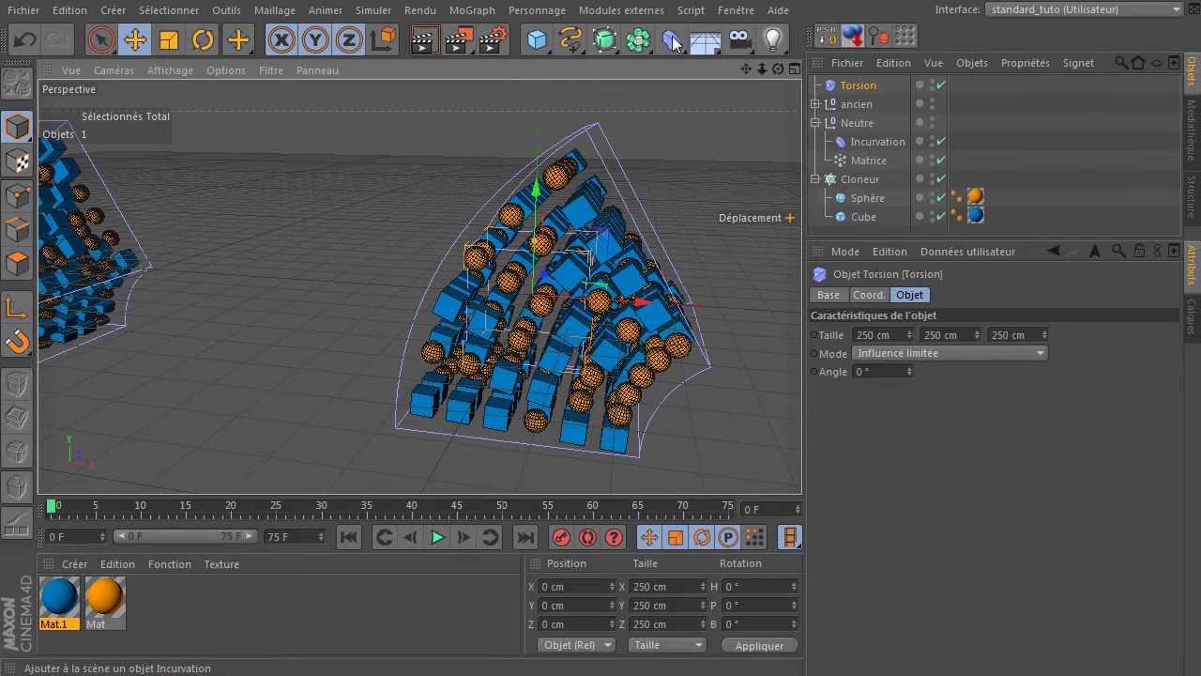
pyautogui.click(888, 328)
pyautogui.write('500')
pyautogui.click(948, 331)
pyautogui.write('500')
pyautogui.click(1015, 334)
pyautogui.write('5')
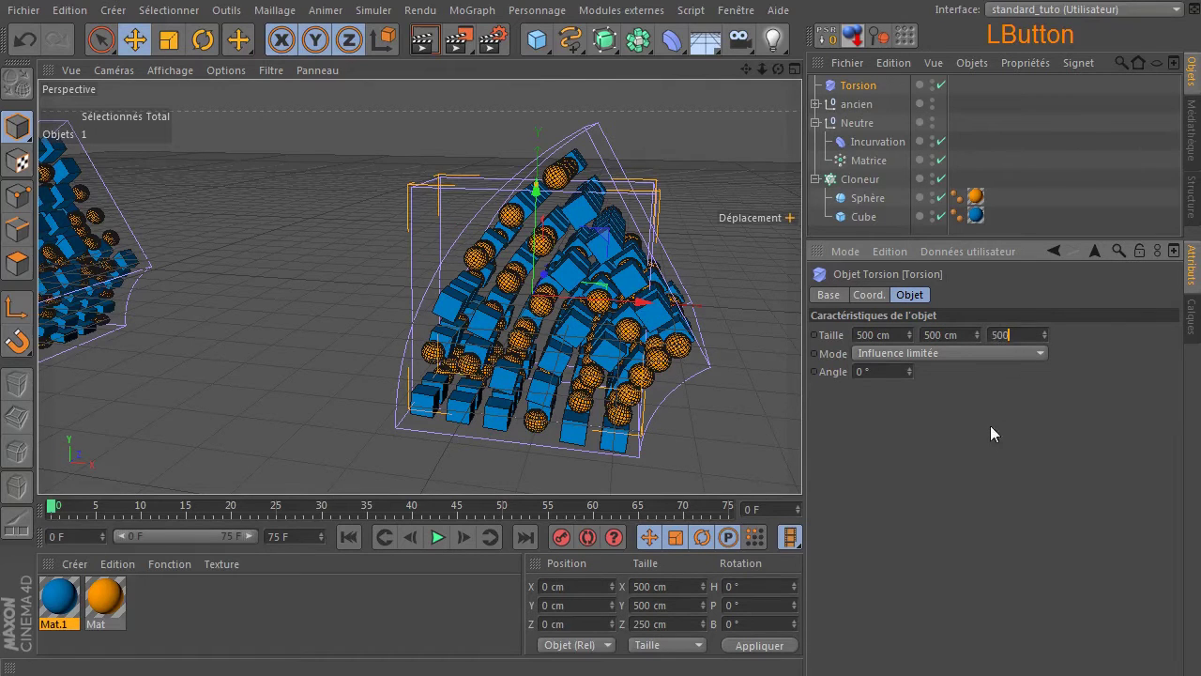
pyautogui.write('00')
pyautogui.press('Return')
# - Disable the Incurvation deformer and place the Torsion deformer at the start of the Neutre null
pyautogui.click(940, 142)
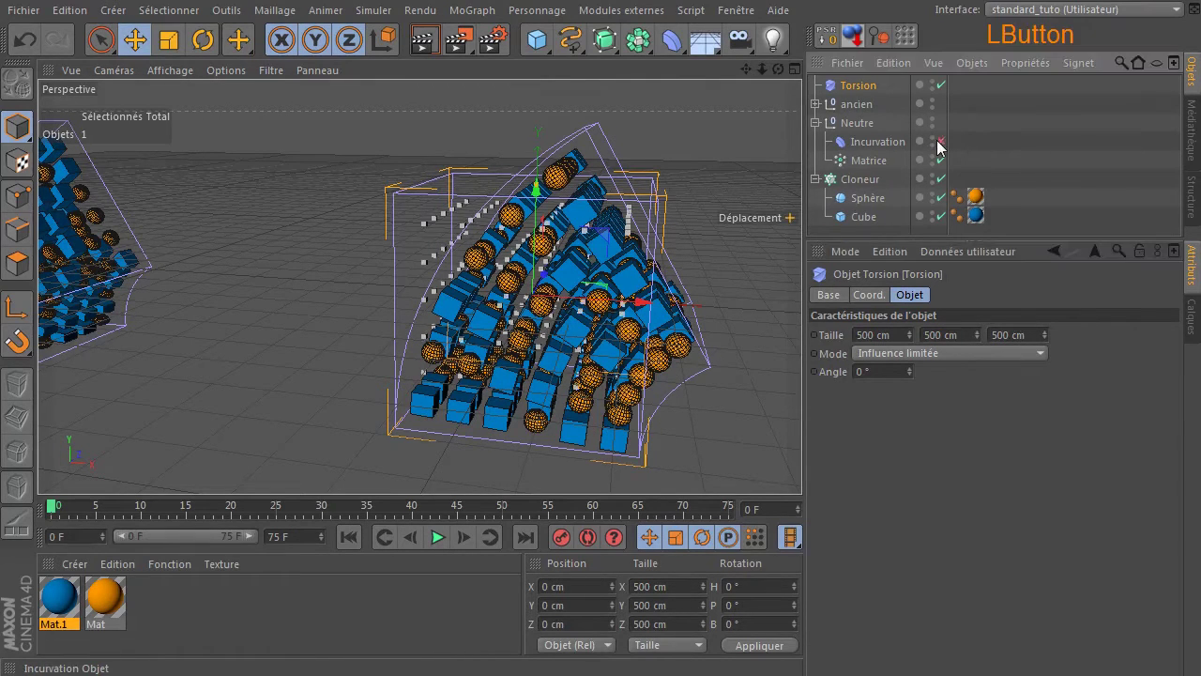
pyautogui.moveTo(859, 86); pyautogui.dragTo(866, 133)
# - Set the Torsion angle to 57° and play the timeline briefly to refresh the clones, returning to frame 0
pyautogui.moveTo(909, 371); pyautogui.dragTo(962, 372)
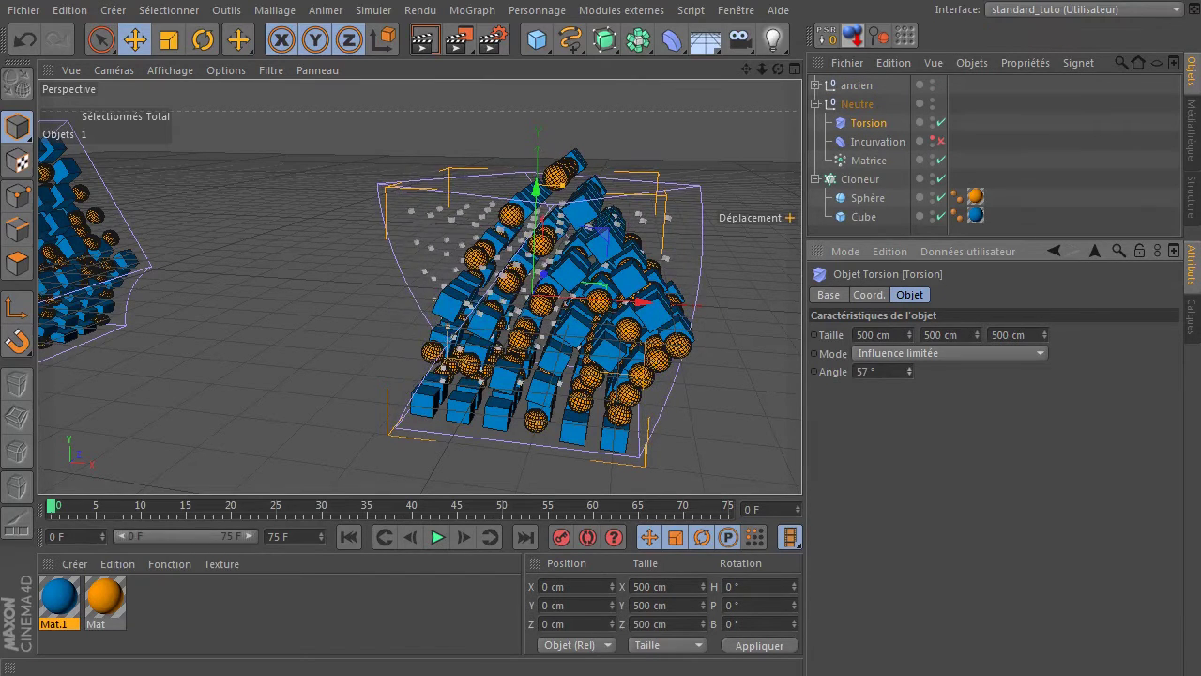
pyautogui.click(349, 537)
pyautogui.click(443, 537)
pyautogui.click(443, 537)
pyautogui.click(349, 537)
pyautogui.moveTo(778, 70)
pyautogui.mouseDown()
pyautogui.moveTo(765, 122)
pyautogui.moveTo(676, 93)
pyautogui.mouseUp()
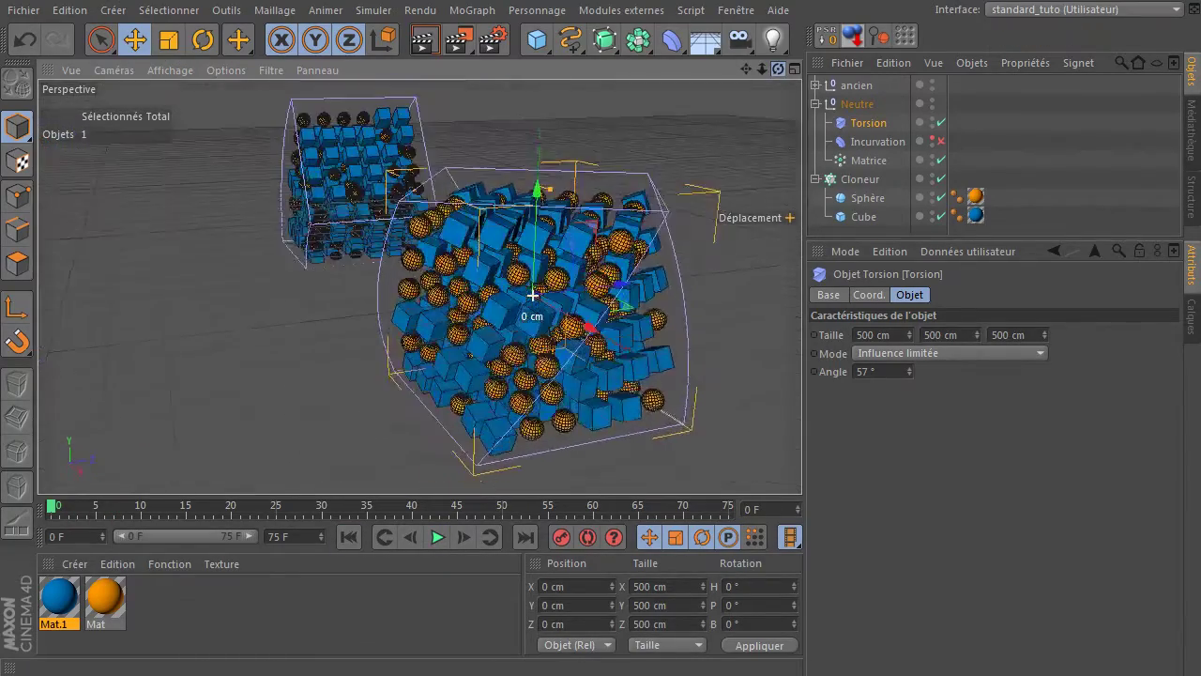
pyautogui.moveTo(446, 313); pyautogui.dragTo(435, 316)
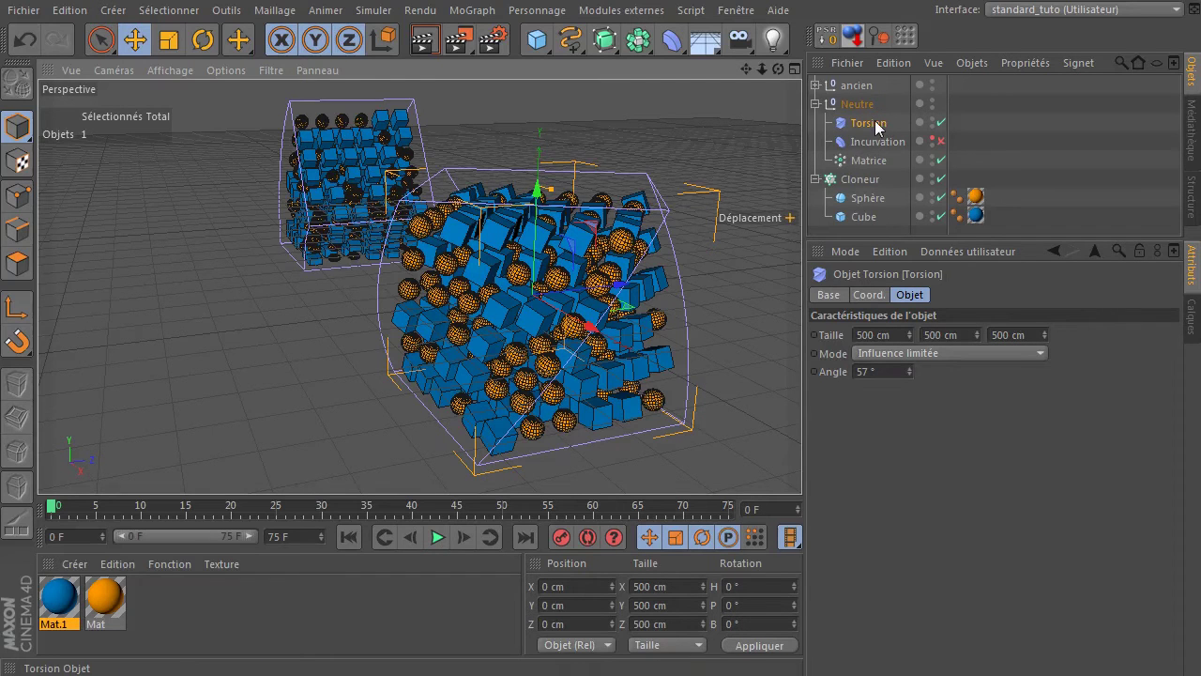
# - Move the Matrix object to about -24 cm on the Y axis within the Torsion deformer
pyautogui.click(867, 160)
pyautogui.moveTo(536, 200); pyautogui.dragTo(550, 243)
pyautogui.moveTo(544, 120); pyautogui.dragTo(536, 202)
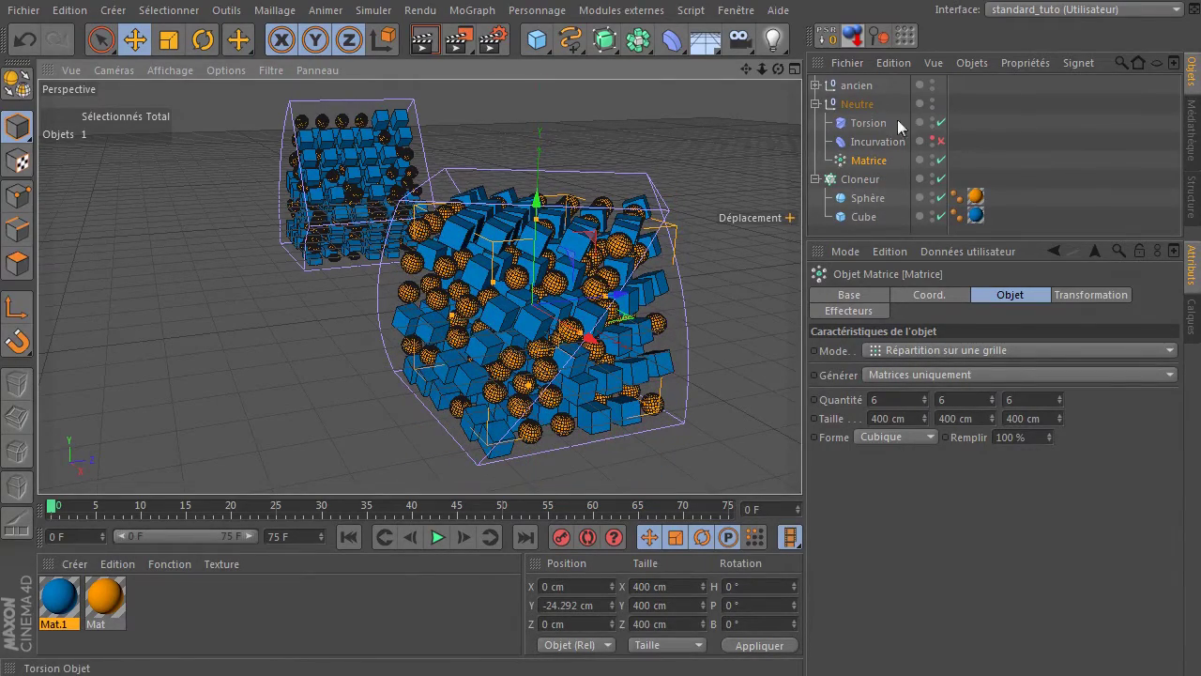
# - Disable the Torsion deformer and add a Dilatation/Contraction deformer at the start of the Neutre null
pyautogui.click(937, 123)
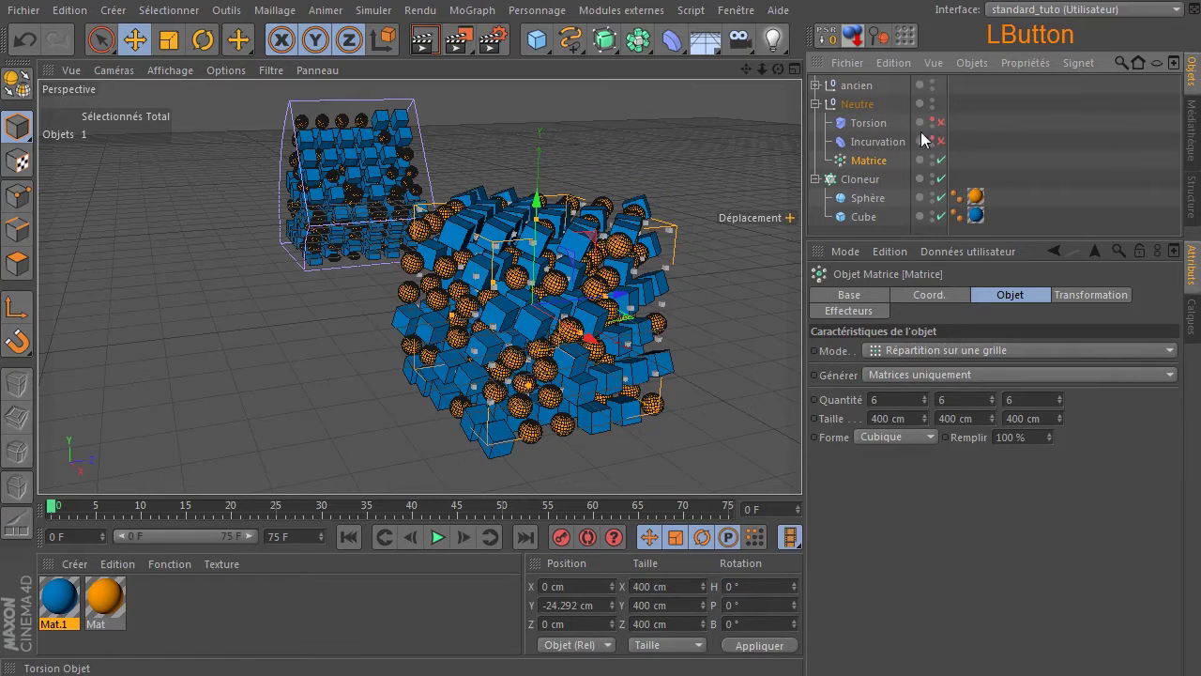
pyautogui.moveTo(672, 39); pyautogui.dragTo(982, 65)
pyautogui.moveTo(872, 97); pyautogui.dragTo(892, 125)
# - Set the Dilatation/Contraction deformer's size to 500 cm on all three axes and its intensity to -39 %
pyautogui.click(899, 333)
pyautogui.write('200')
pyautogui.click(906, 335)
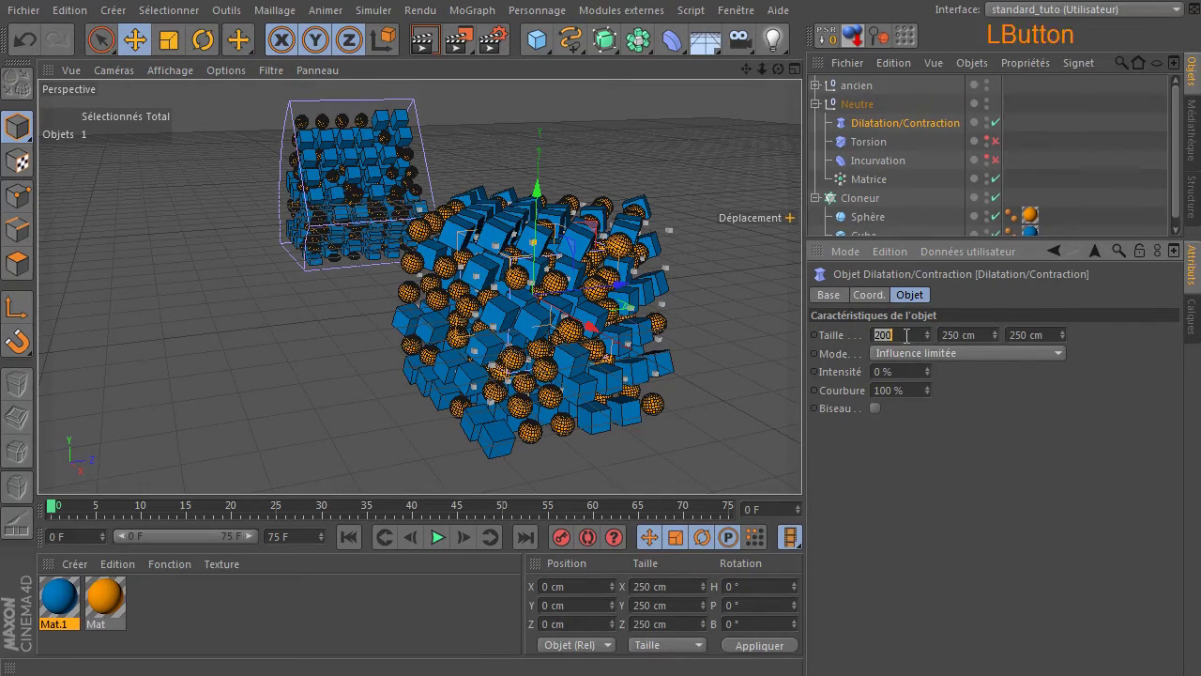
pyautogui.write('500')
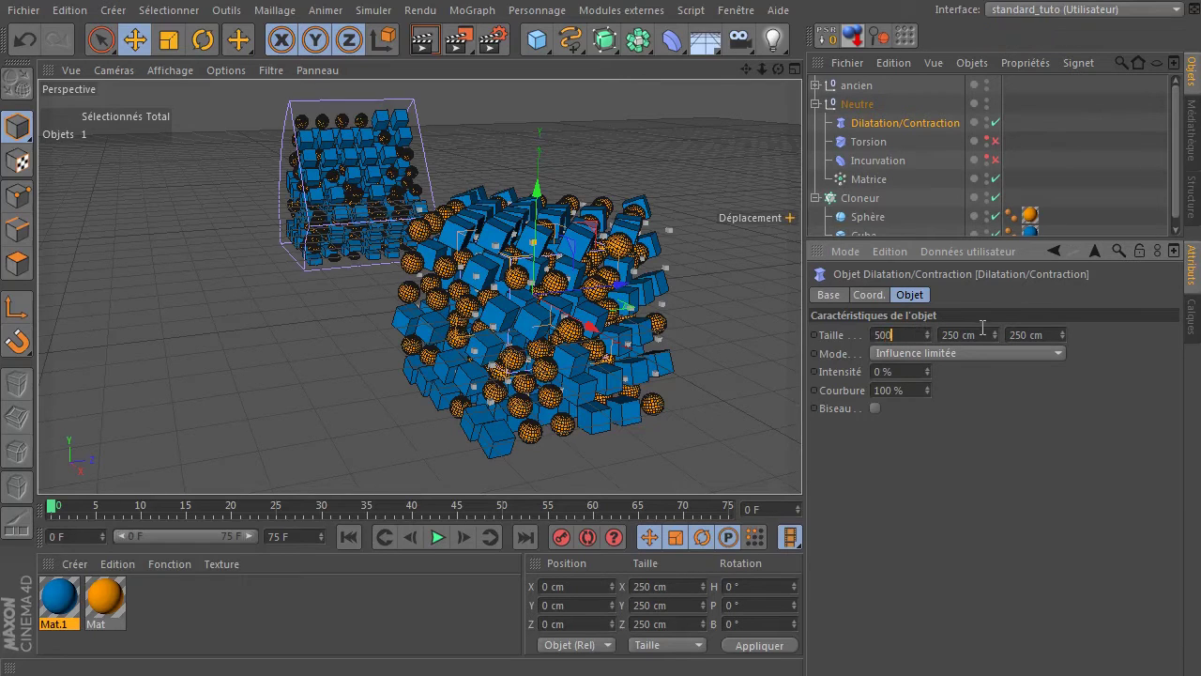
pyautogui.click(983, 334)
pyautogui.write('5')
pyautogui.click(1029, 334)
pyautogui.write('500')
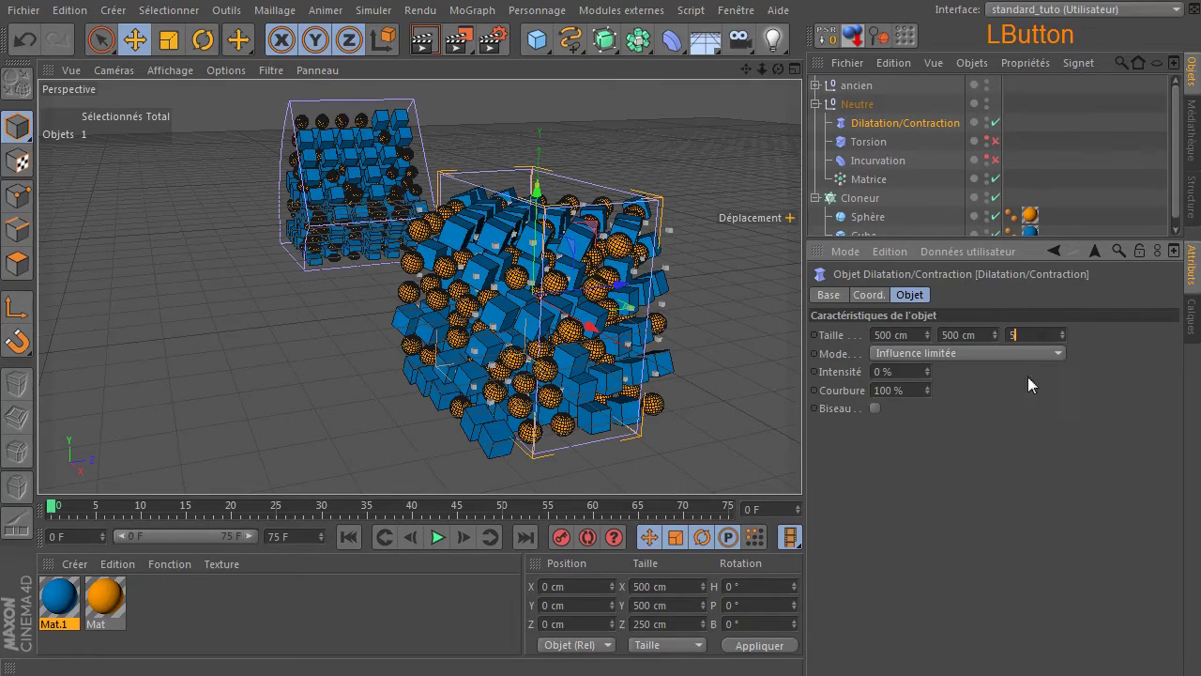
pyautogui.press('Return')
pyautogui.moveTo(929, 370); pyautogui.dragTo(928, 407)
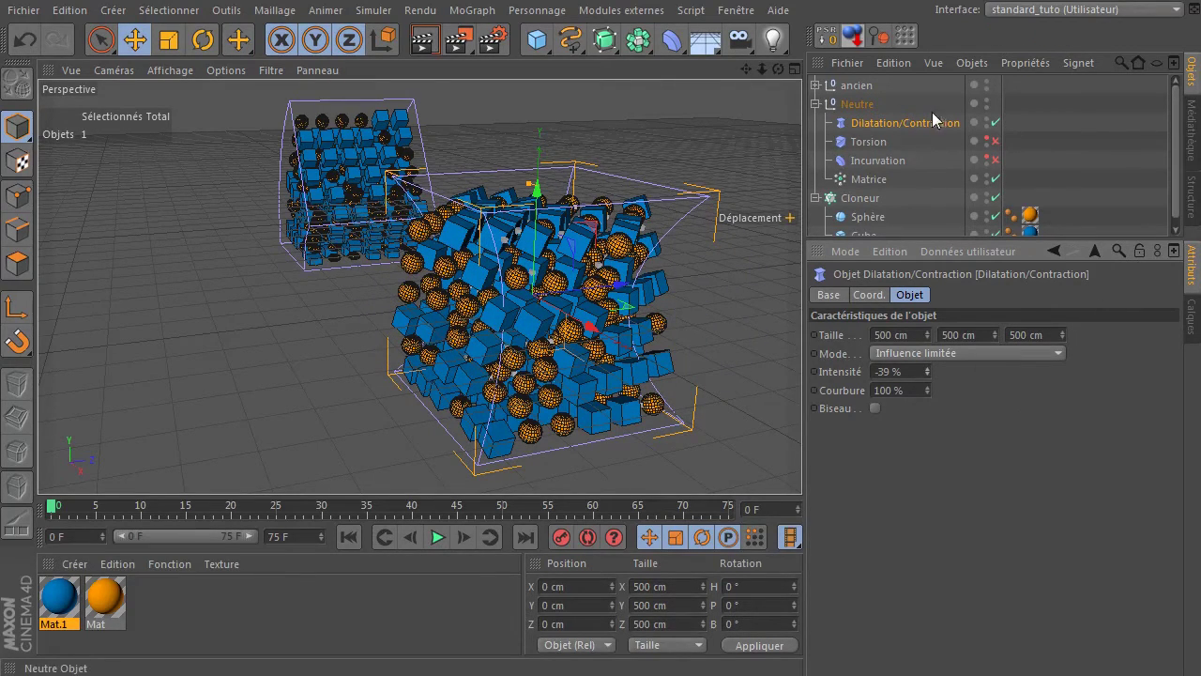
# - Move the Matrix object to about -7 cm on the Y axis within the Dilatation/Contraction deformer to refresh the clones
pyautogui.click(869, 180)
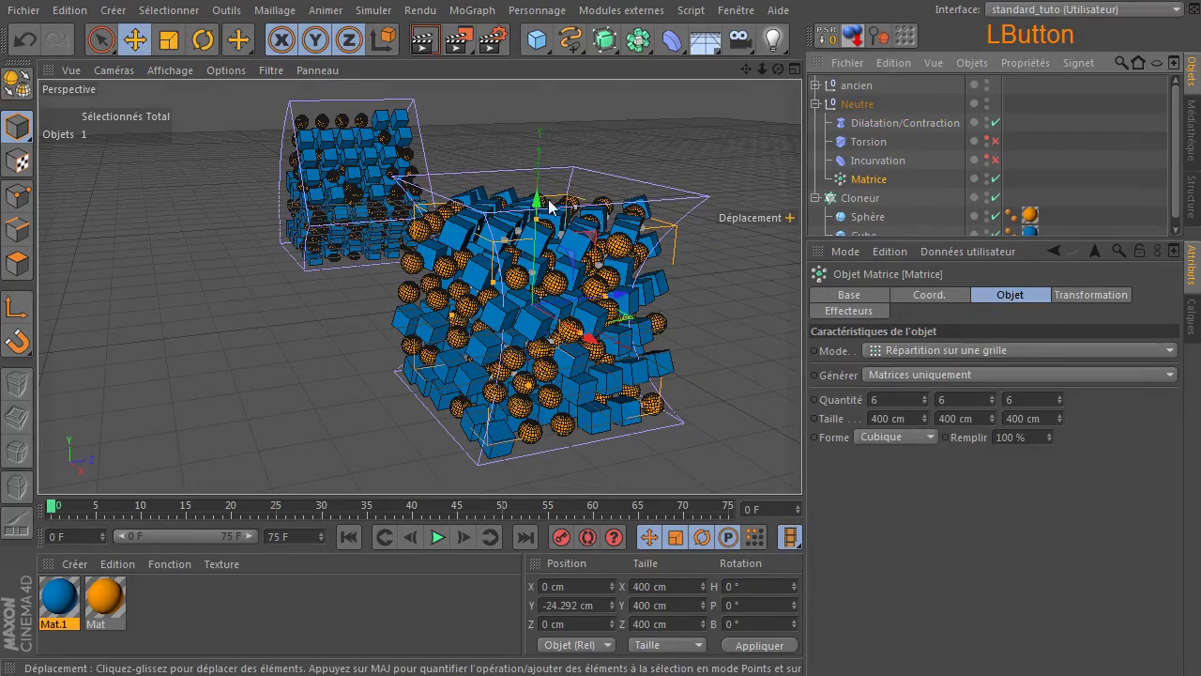
pyautogui.moveTo(537, 197); pyautogui.dragTo(585, 196)
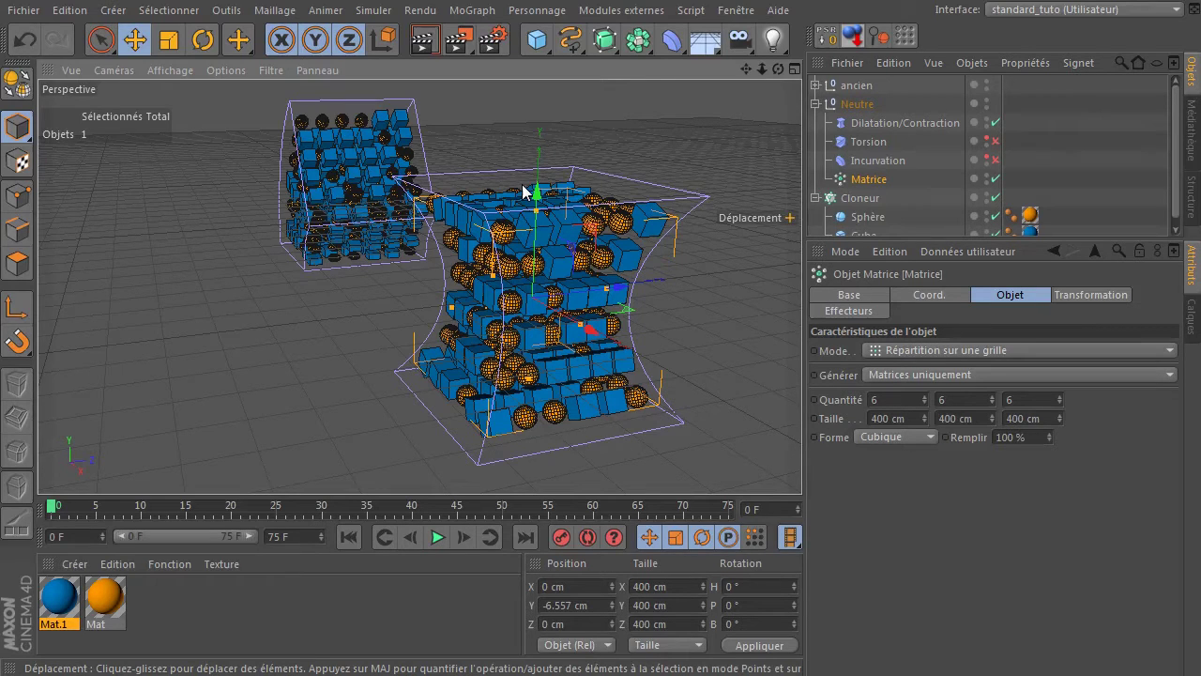
pyautogui.moveTo(672, 40); pyautogui.dragTo(888, 235)
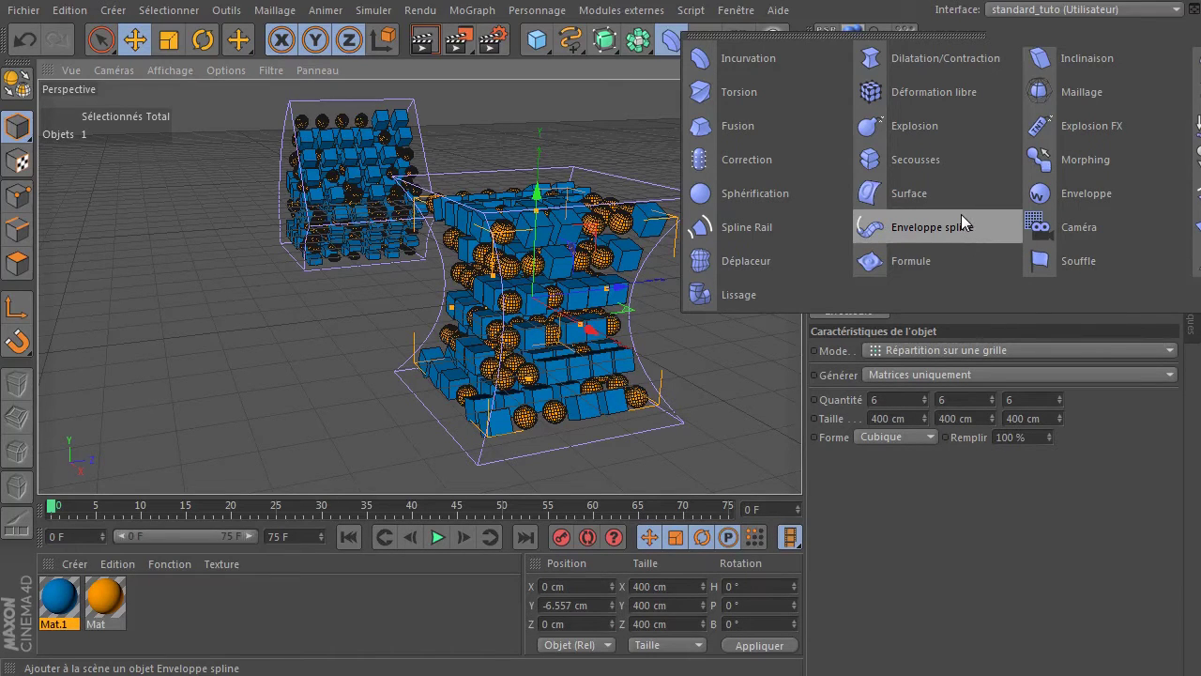
pyautogui.moveTo(961, 214); pyautogui.dragTo(743, 252)
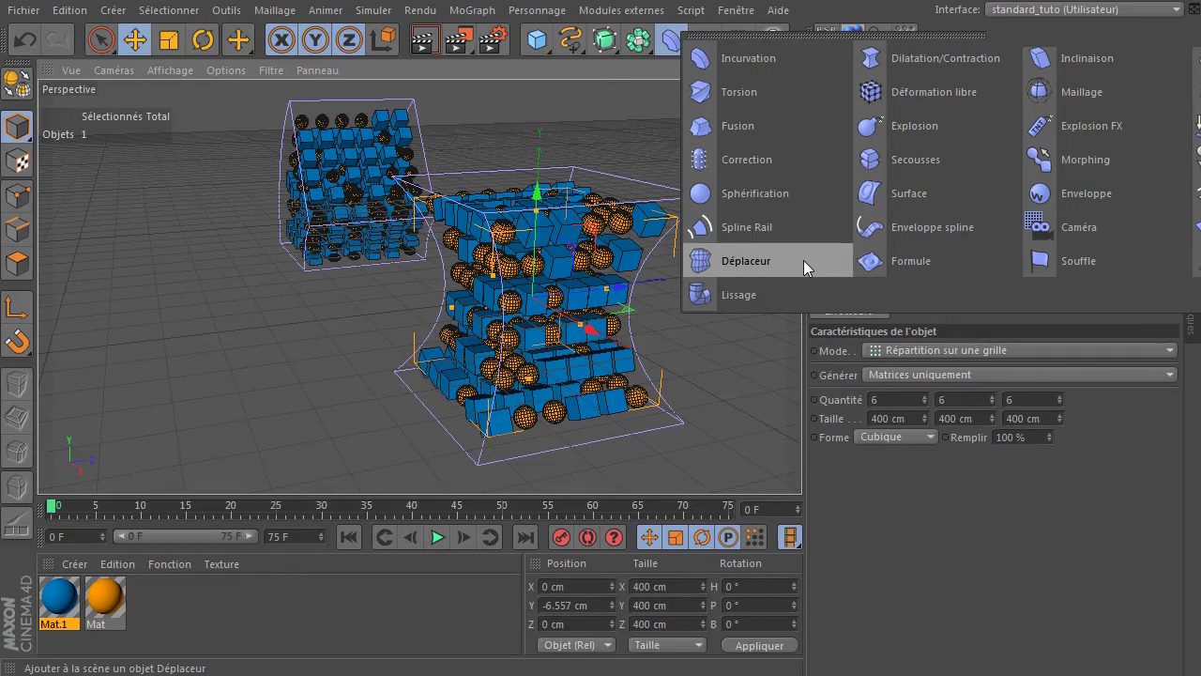
pyautogui.moveTo(804, 259); pyautogui.dragTo(925, 193)
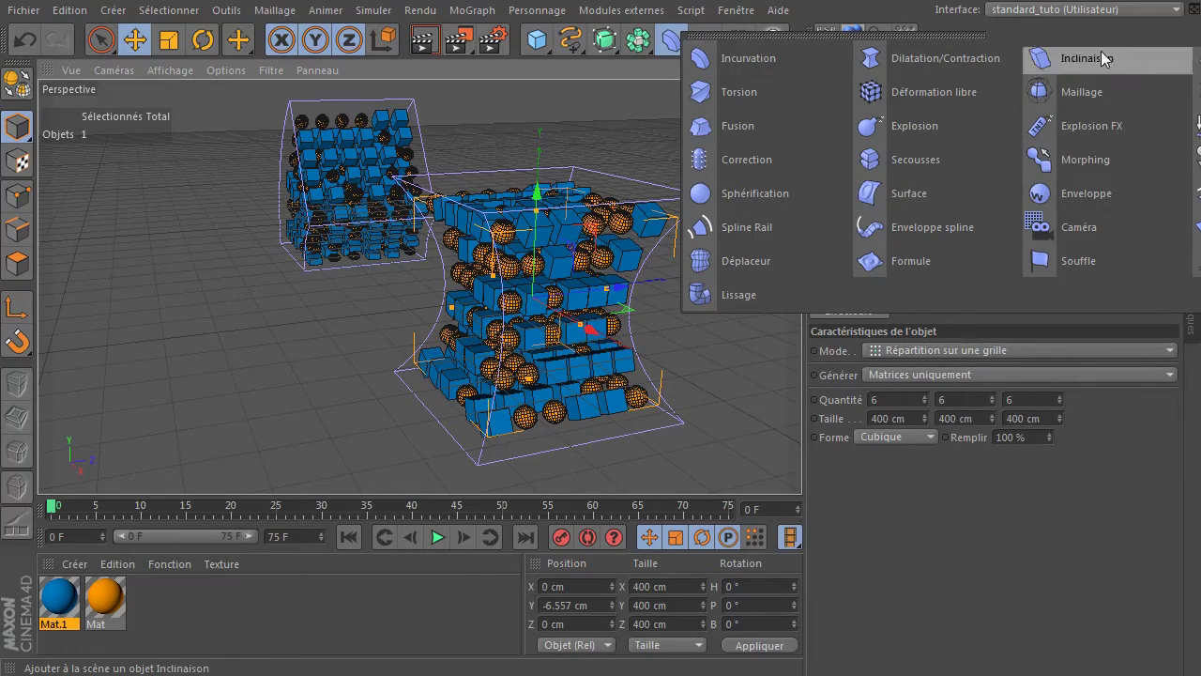
pyautogui.click(985, 574)
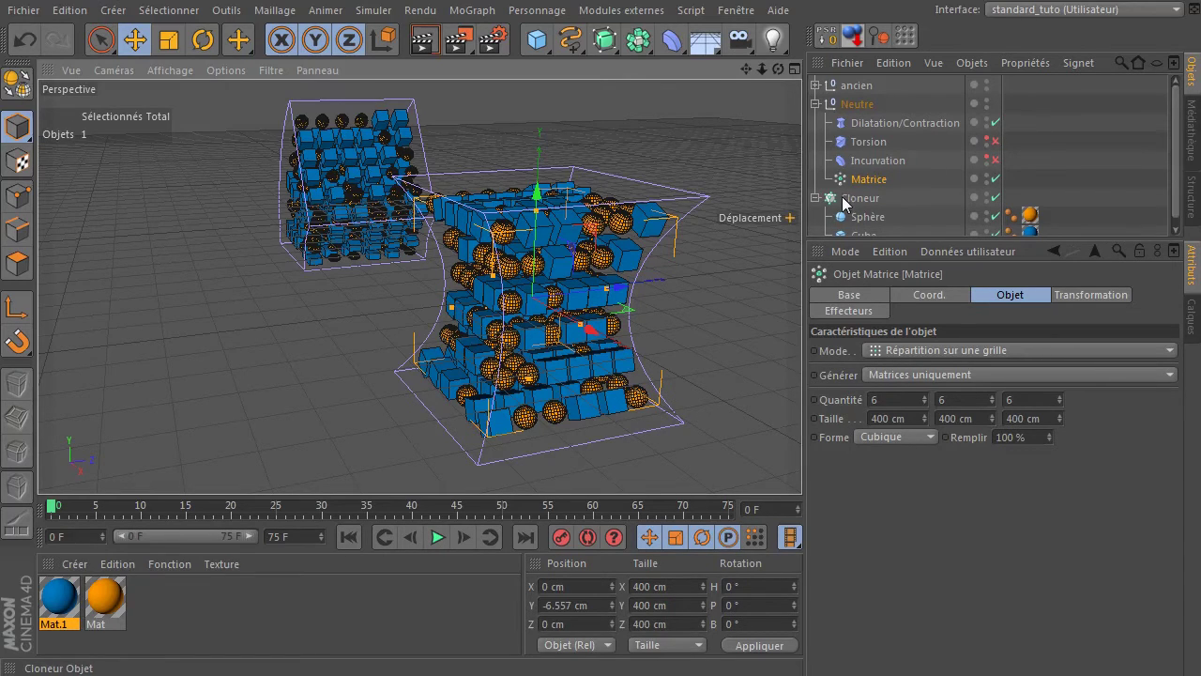
# - Re-enable the Torsion and Incurvation deformers in the Neutre null so they combine with Dilatation/Contraction
pyautogui.moveTo(777, 69); pyautogui.dragTo(696, 95)
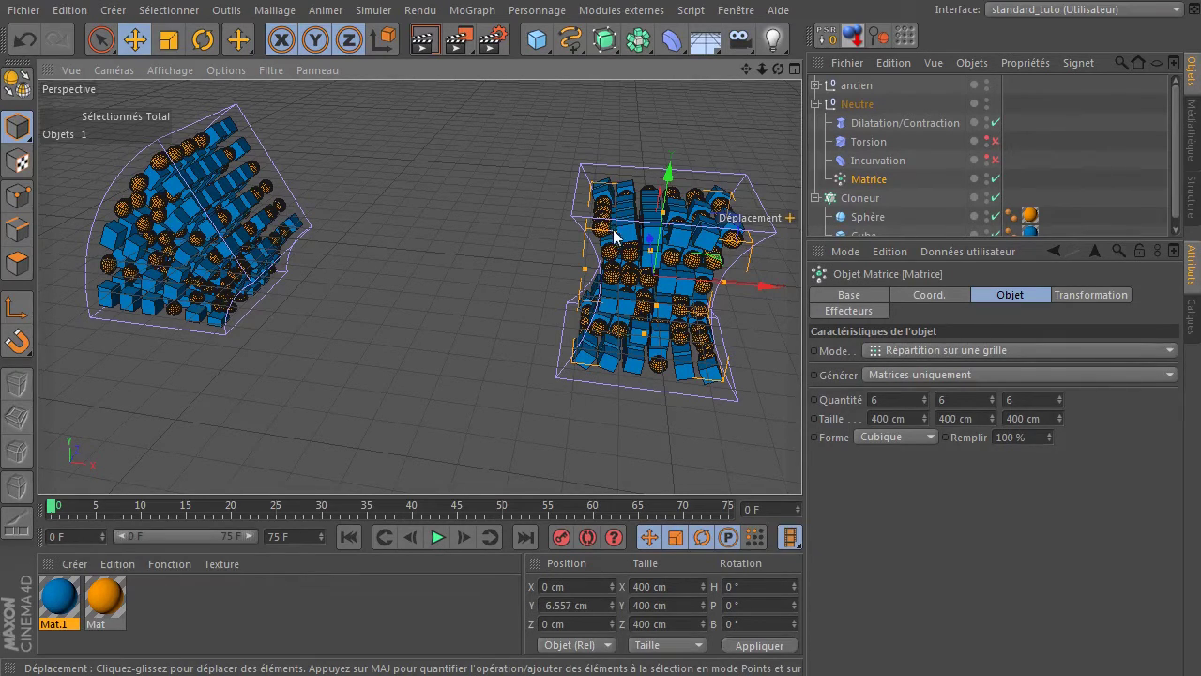
pyautogui.click(865, 187)
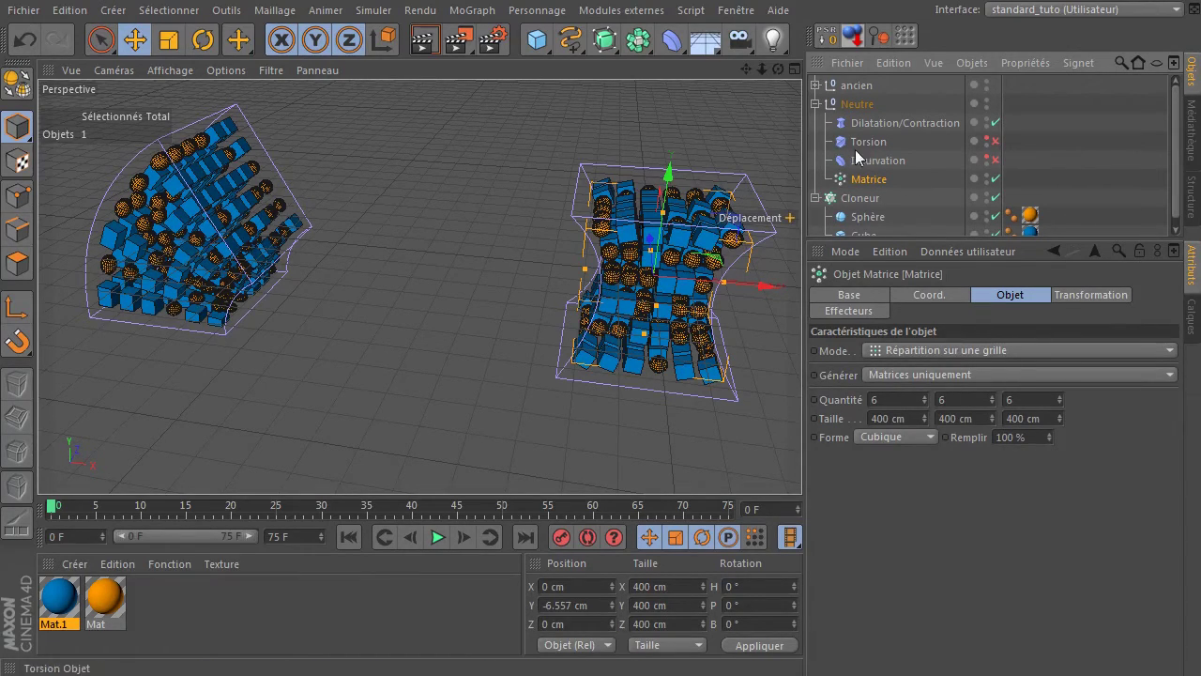
pyautogui.click(996, 141)
pyautogui.click(994, 161)
pyautogui.click(993, 162)
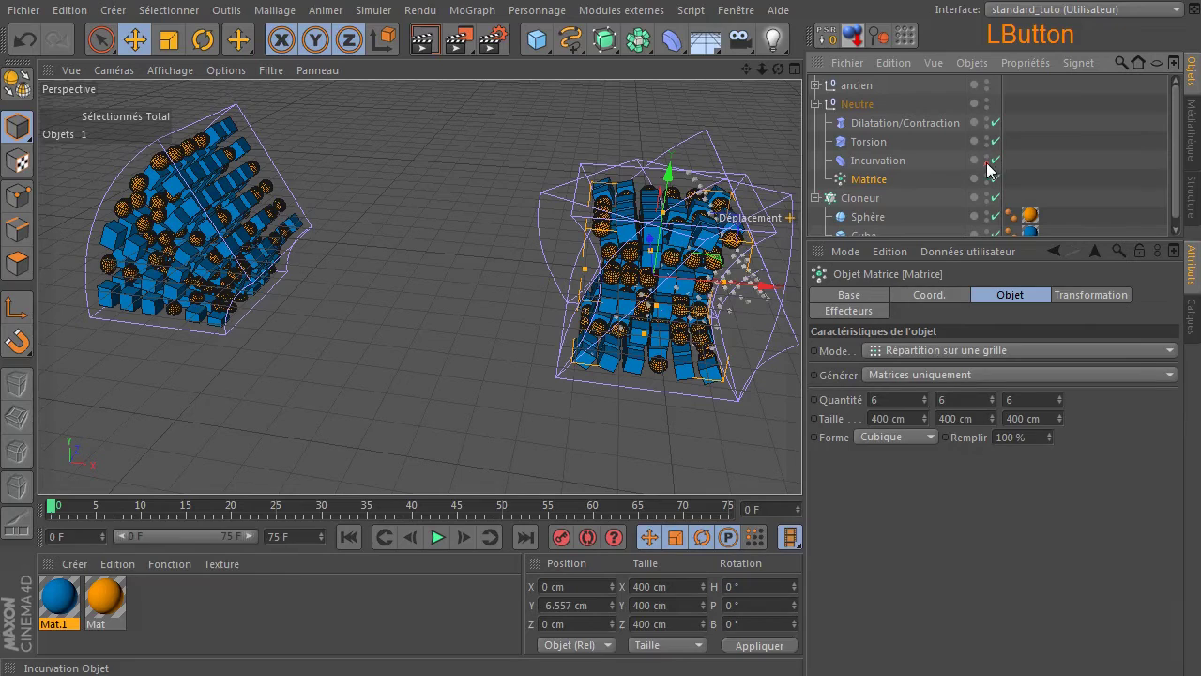
# - Move the Matrix object to about -21 cm on the Y axis under the combined deformers and deselect everything
pyautogui.moveTo(670, 171); pyautogui.dragTo(421, 287)
pyautogui.moveTo(765, 69); pyautogui.dragTo(421, 287)
pyautogui.moveTo(409, 103); pyautogui.dragTo(411, 43)
pyautogui.moveTo(338, 61); pyautogui.dragTo(424, 255)
pyautogui.keyDown('alt'); pyautogui.moveTo(363, 328); pyautogui.dragTo(479, 282, button='right'); pyautogui.keyUp('alt')
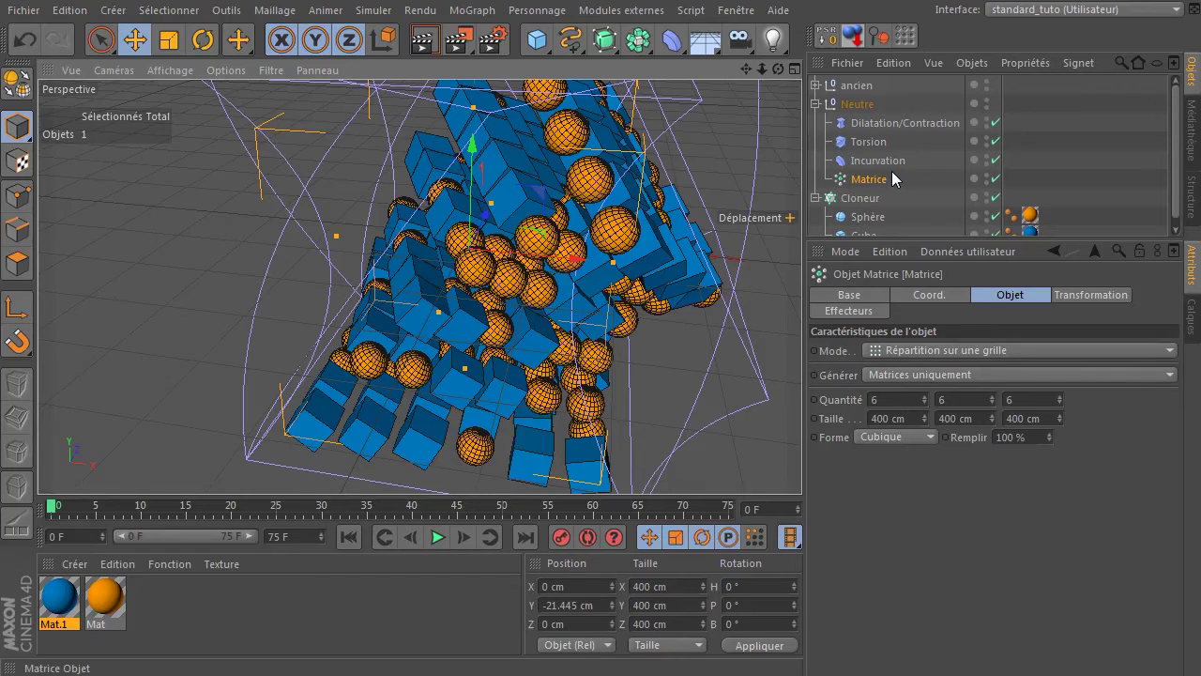
pyautogui.scroll(-8, 618, 281)
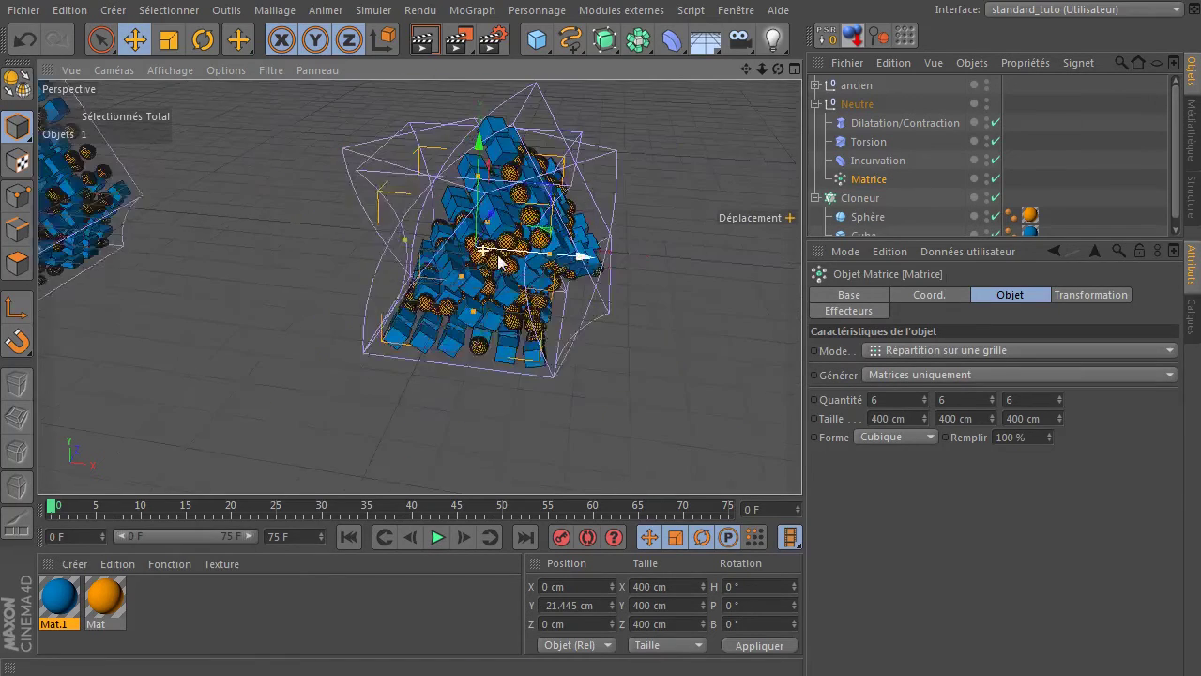
pyautogui.click(618, 285)
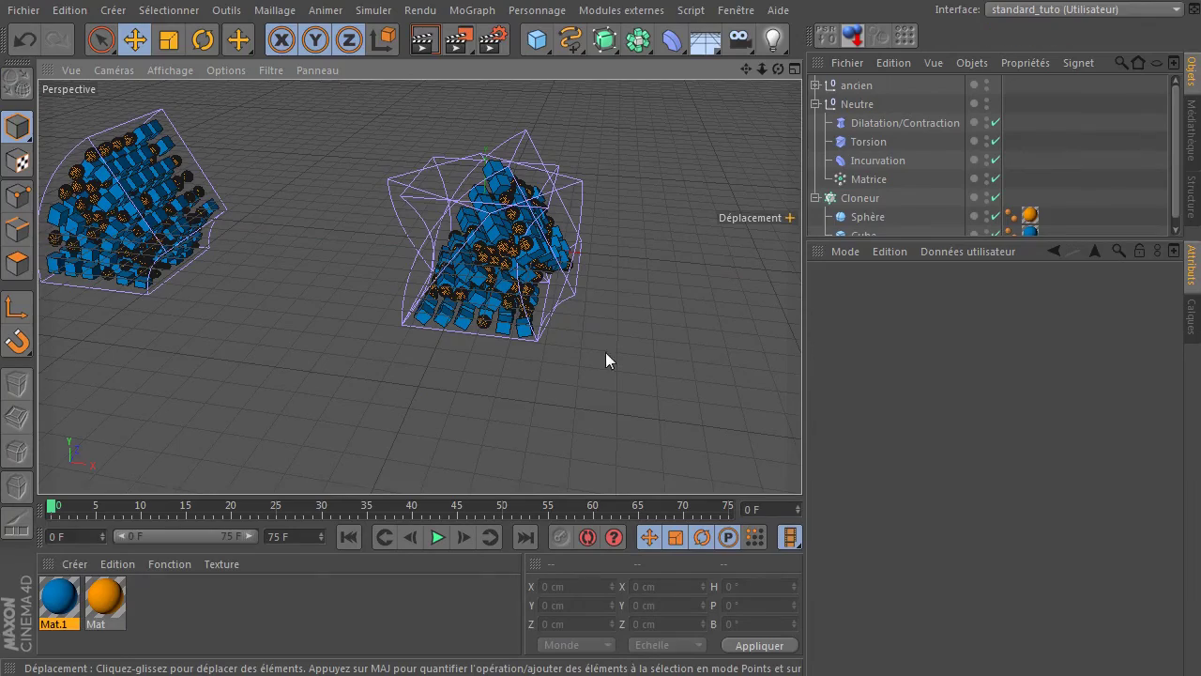
pyautogui.moveTo(747, 69)
pyautogui.mouseDown()
pyautogui.moveTo(907, 89)
pyautogui.moveTo(851, 102)
pyautogui.moveTo(901, 72)
pyautogui.moveTo(756, 71)
pyautogui.moveTo(775, 70)
pyautogui.moveTo(699, 51)
pyautogui.moveTo(737, 32)
pyautogui.moveTo(746, 69)
pyautogui.moveTo(704, 111)
pyautogui.mouseUp()
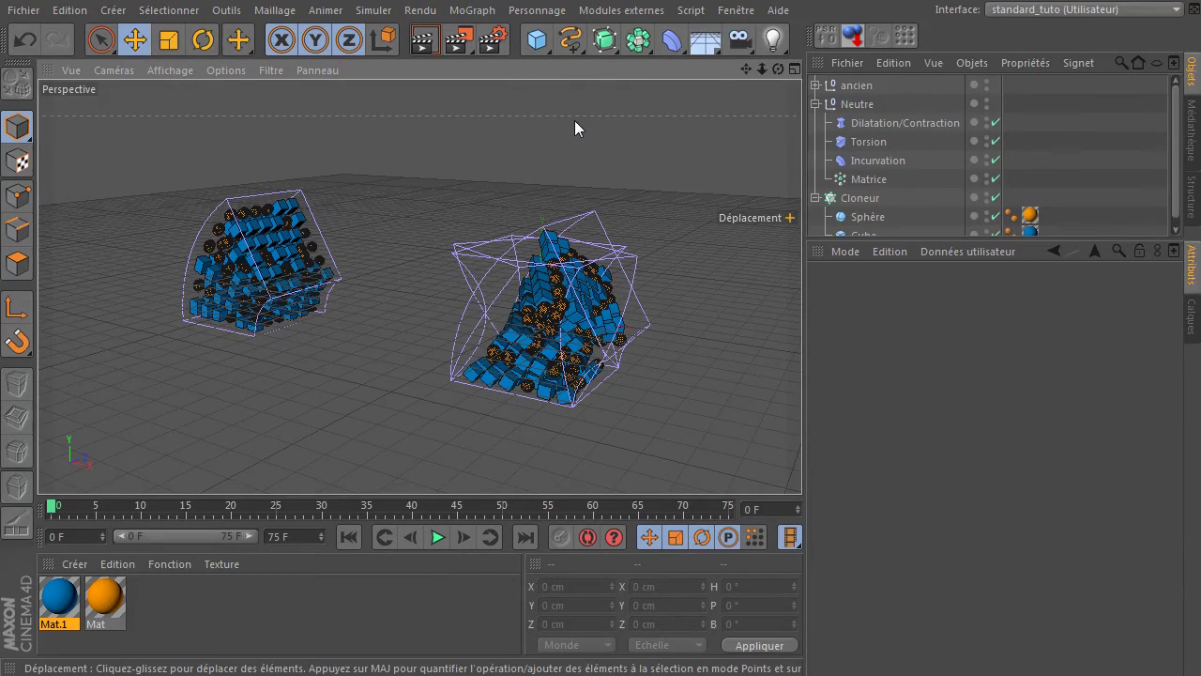